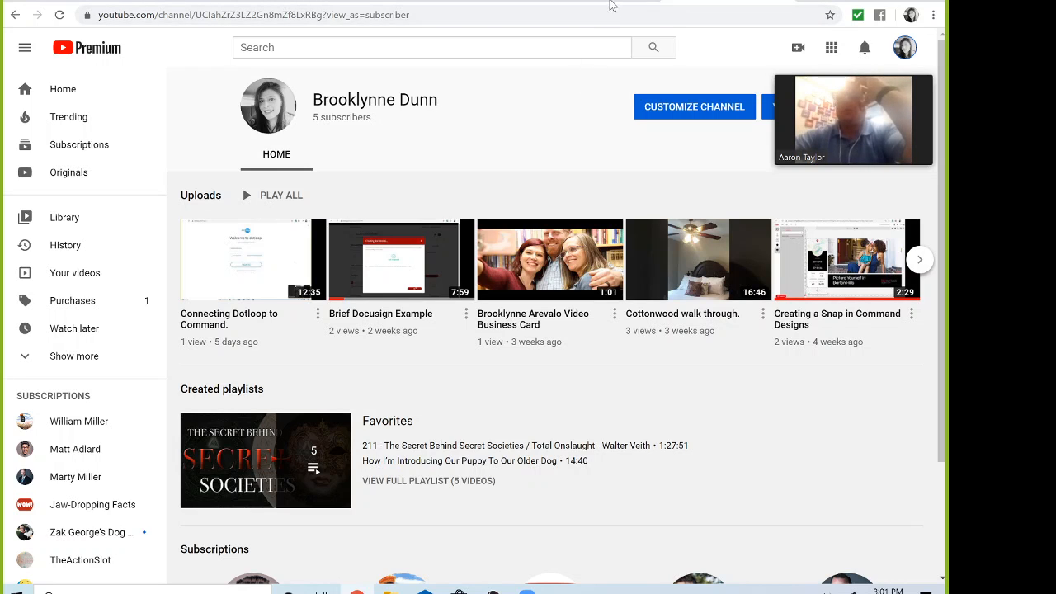
Step: Stop sharing in Zoom, minimize the meeting, and switch to the KW Command Direct Mail campaigns
click(617, 6)
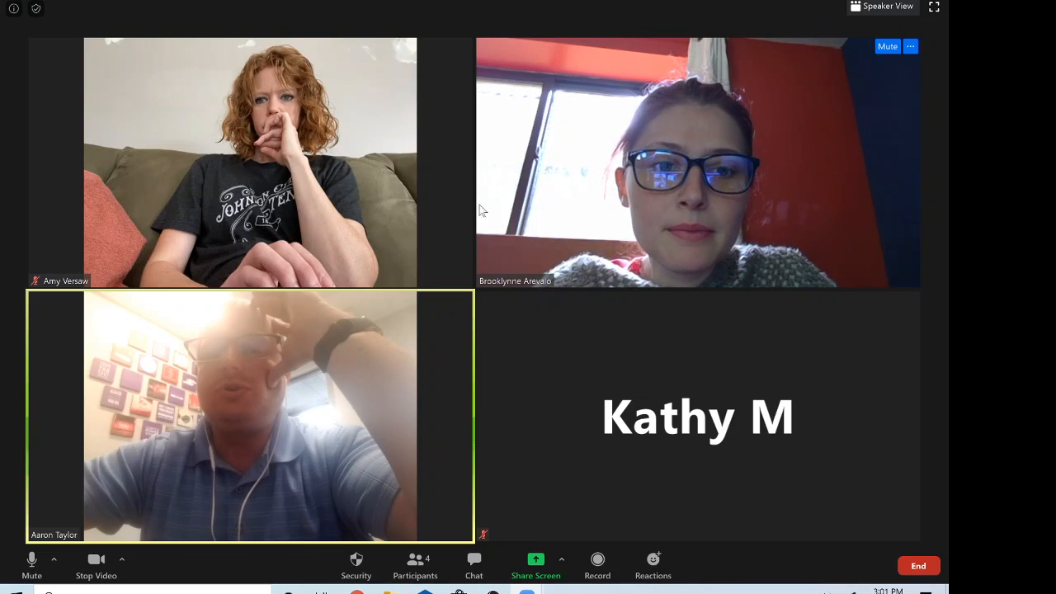
click(866, 1)
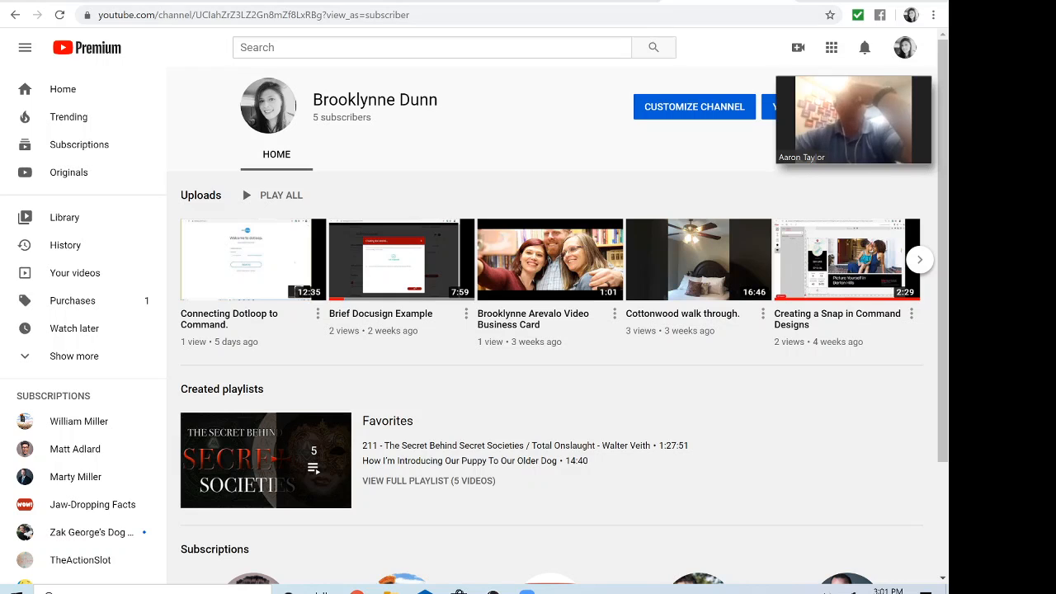
click(597, 1)
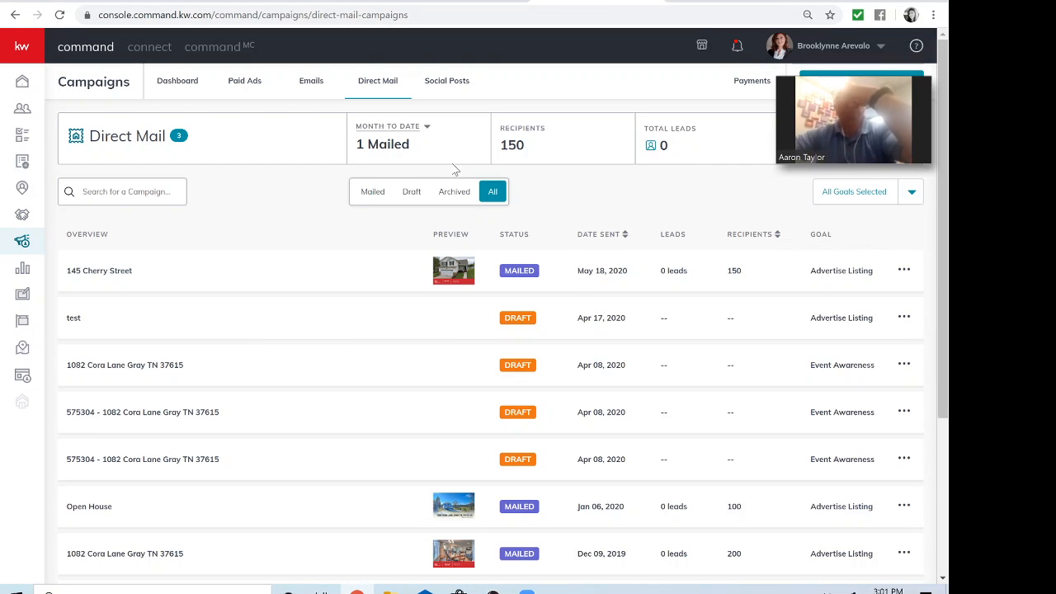
Step: Return to the KW Command home dashboard, then restore the full Zoom meeting gallery
click(25, 89)
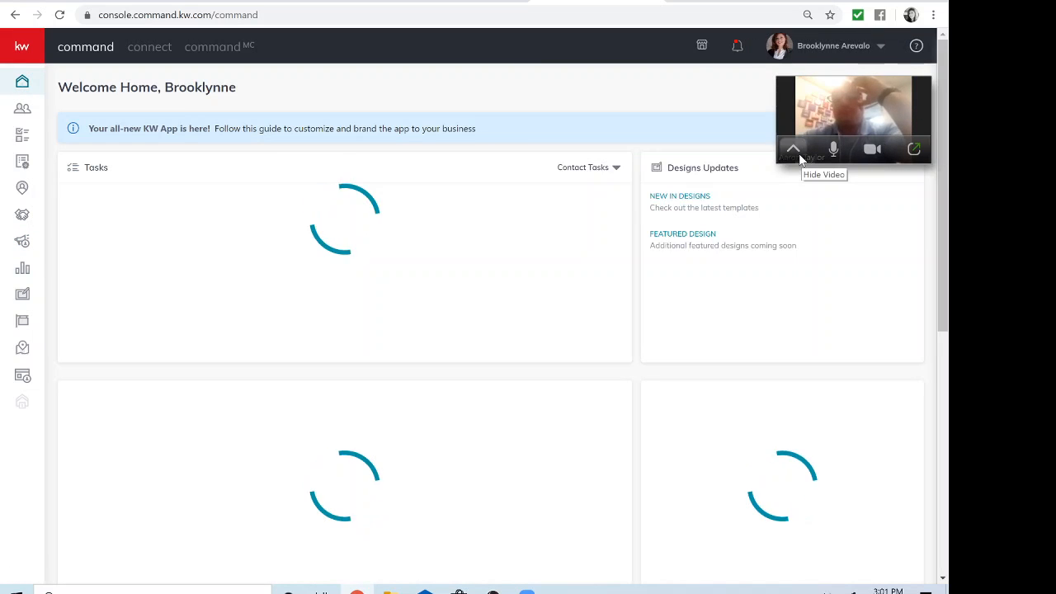
click(912, 152)
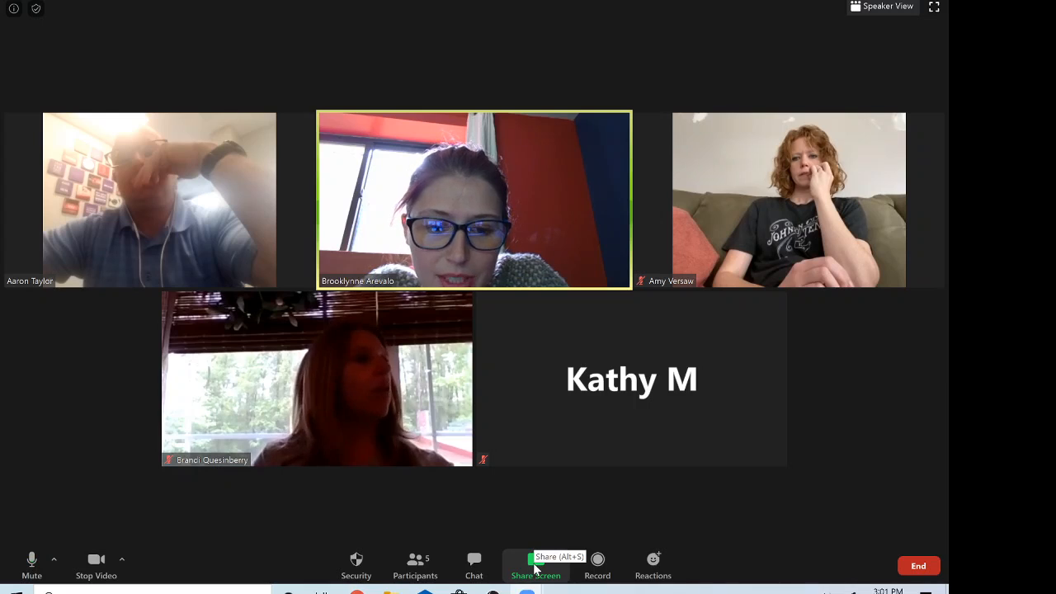
Step: Share the entire screen in Zoom so participants see the KW Command dashboard
click(534, 566)
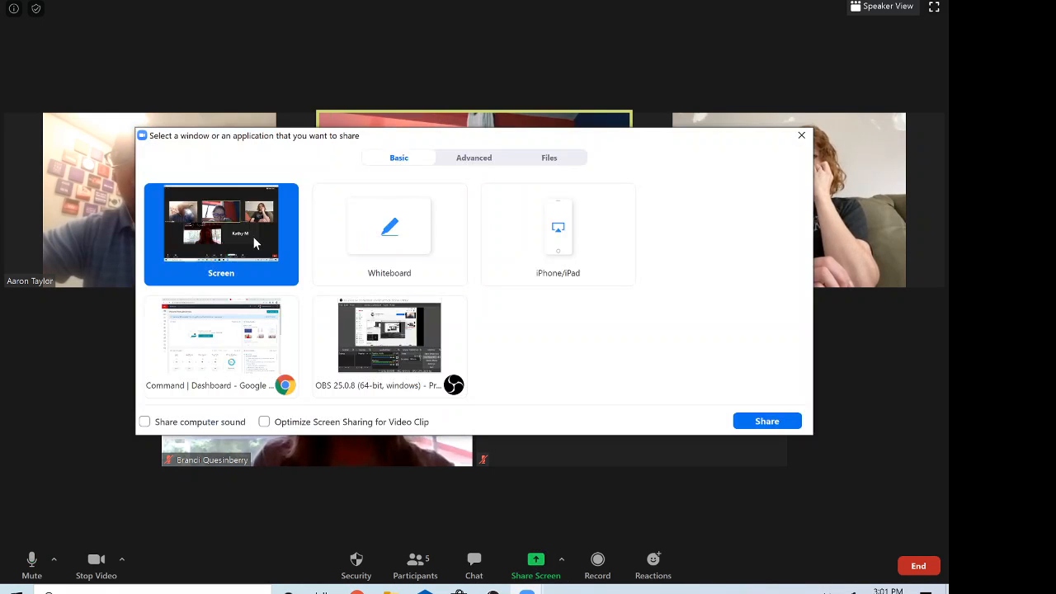
click(754, 423)
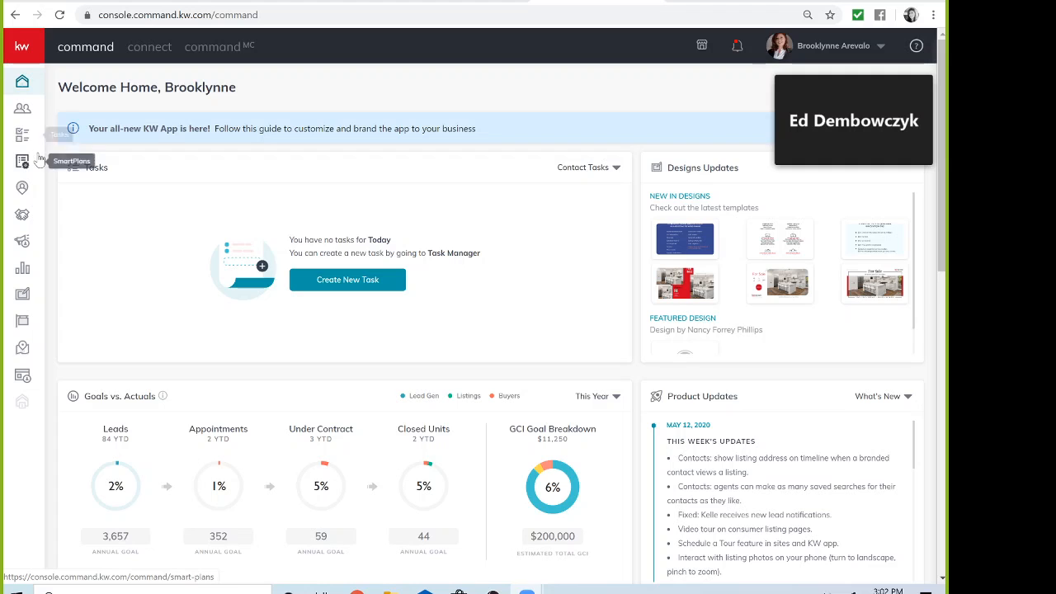
Step: Open the Opportunities pipeline with its Listings, Buyers and Leases stages and GCI figures
click(22, 216)
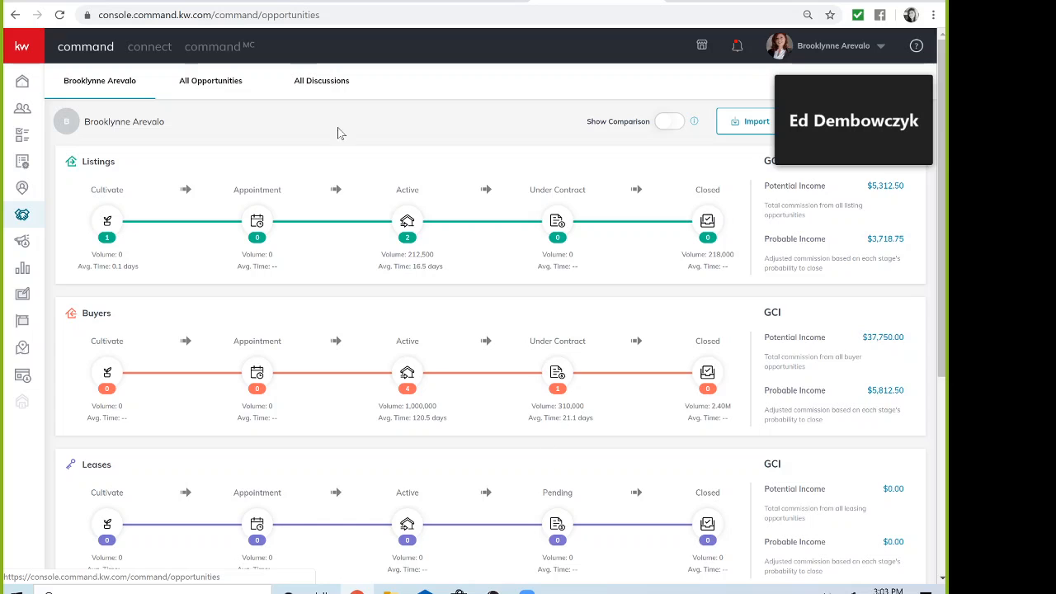
click(210, 86)
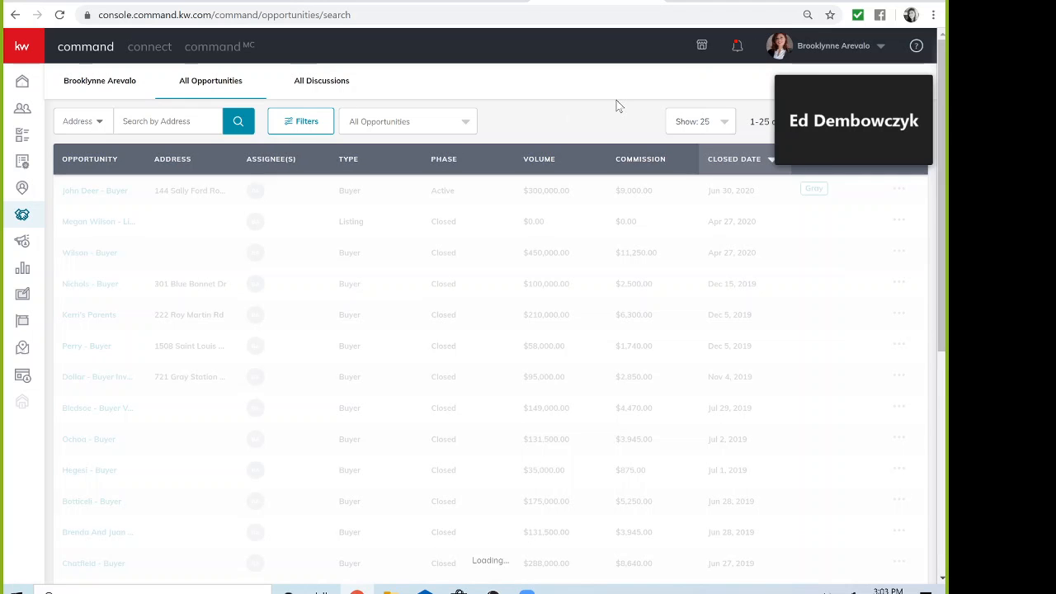
scroll(578, 196, down, 2)
scroll(578, 196, down, 4)
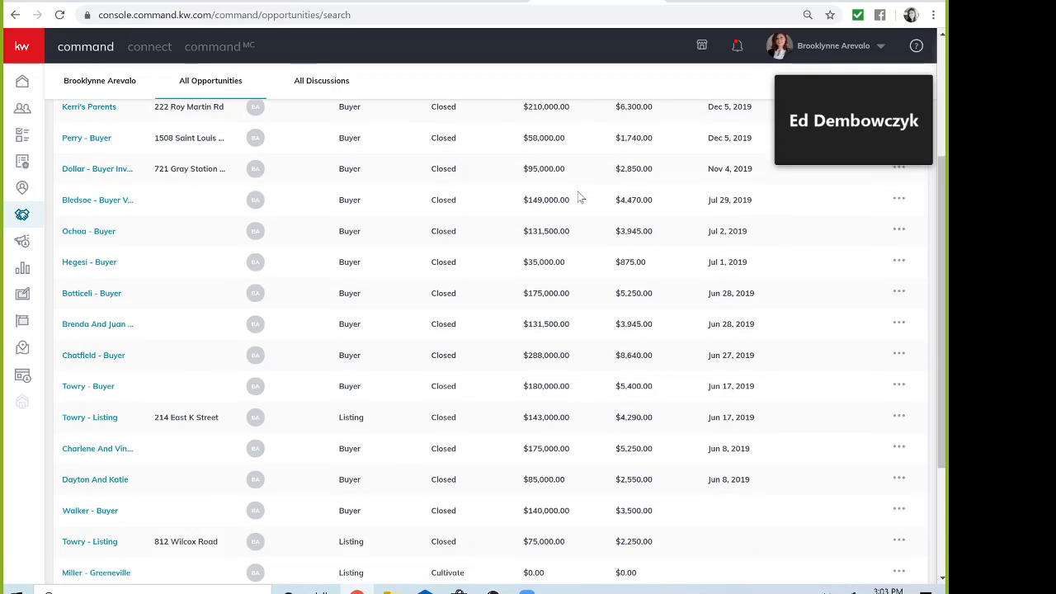
scroll(504, 253, up, 4)
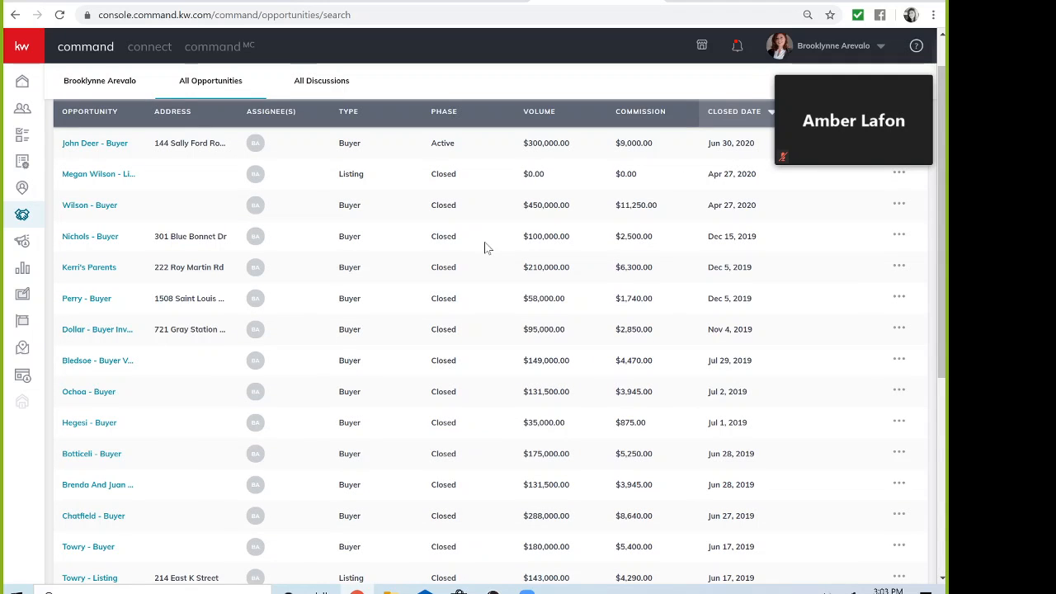
scroll(486, 247, down, 4)
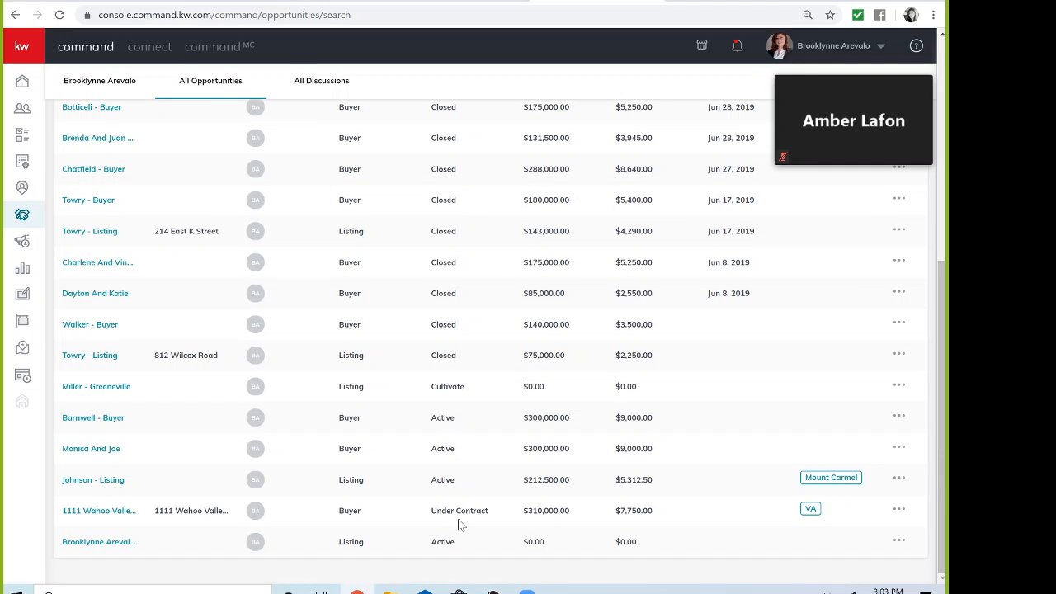
click(103, 518)
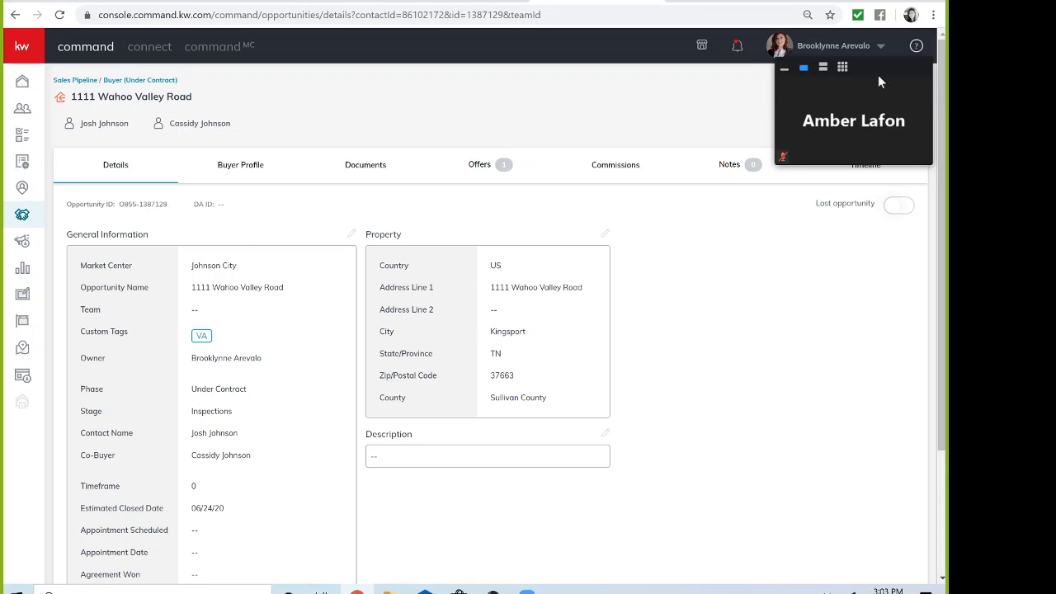
Step: Move the floating Zoom video aside and view the opportunity's Residential documents checklist
drag(877, 75, 881, 10)
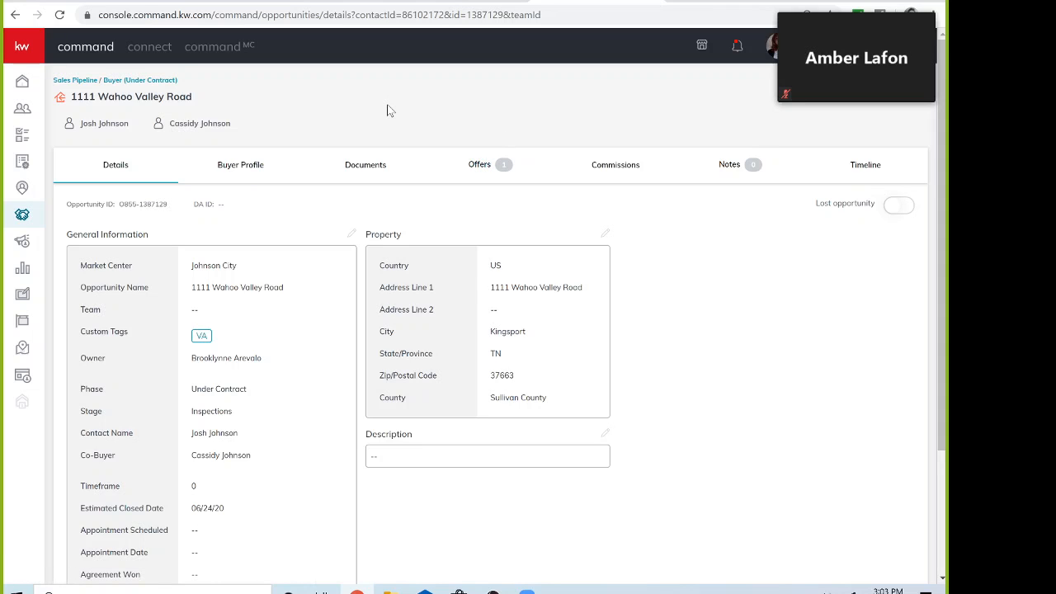
click(369, 165)
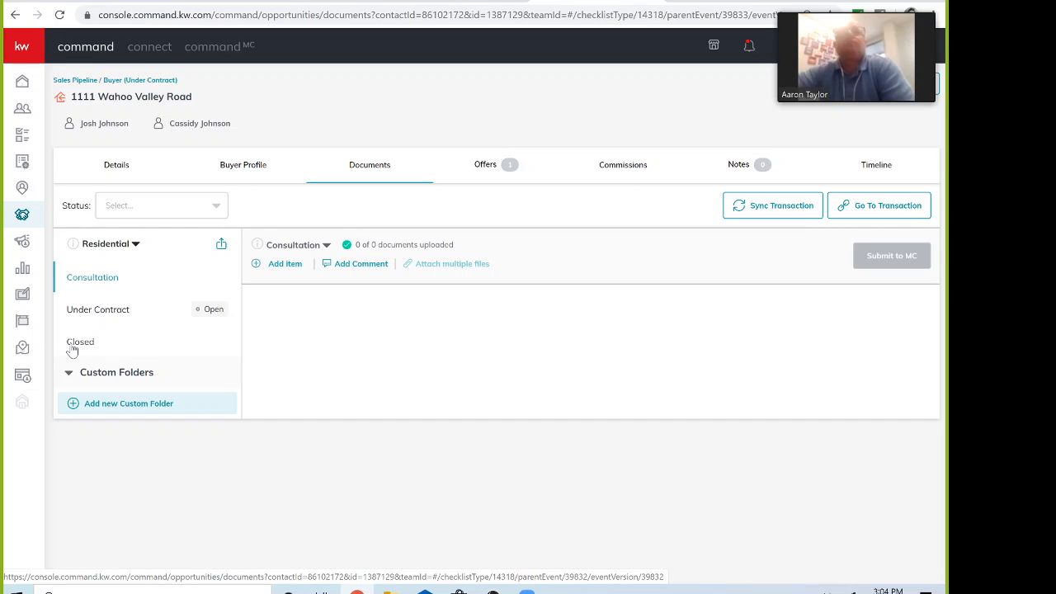
Step: Open the Under Contract folder showing 8 of 44 documents uploaded
click(101, 310)
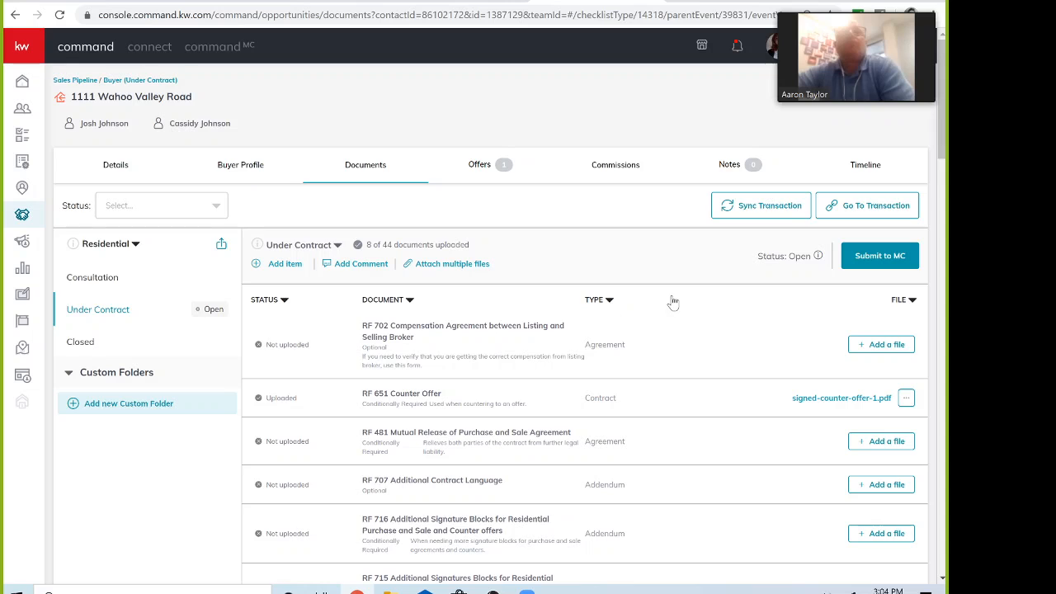
scroll(681, 312, down, 1)
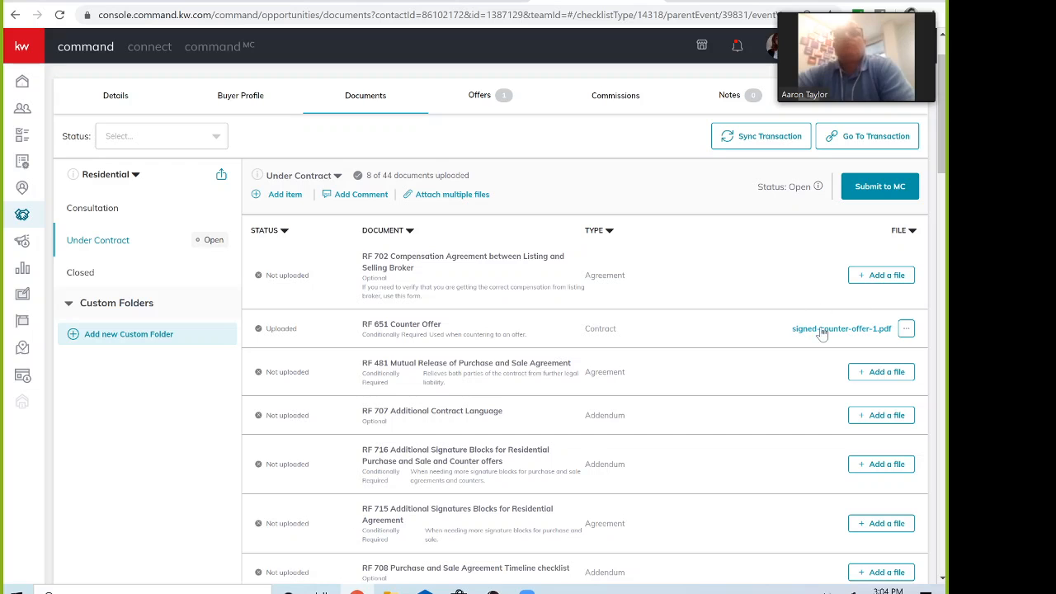
click(847, 328)
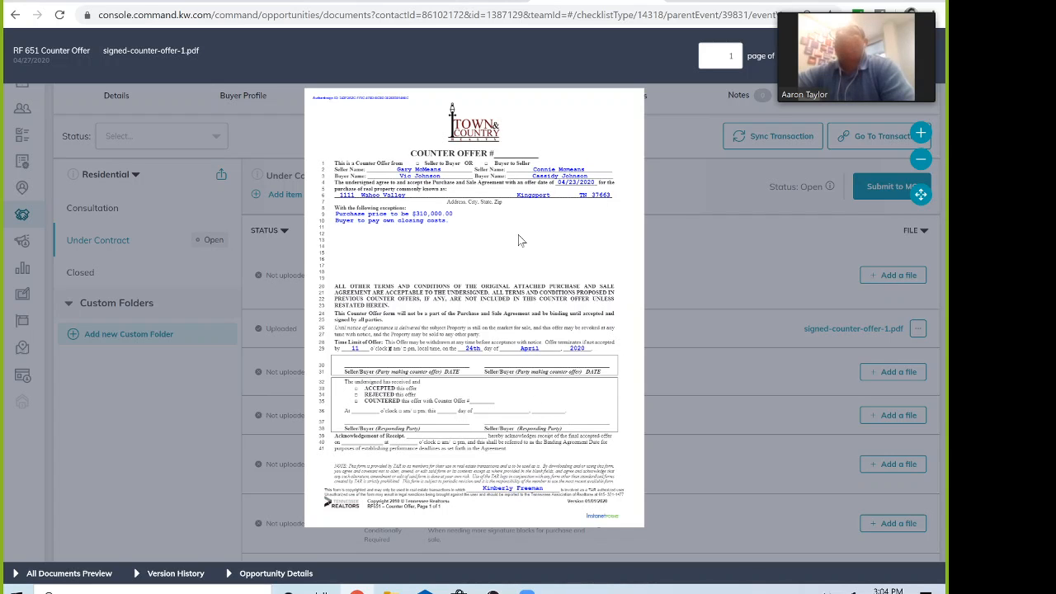
click(921, 134)
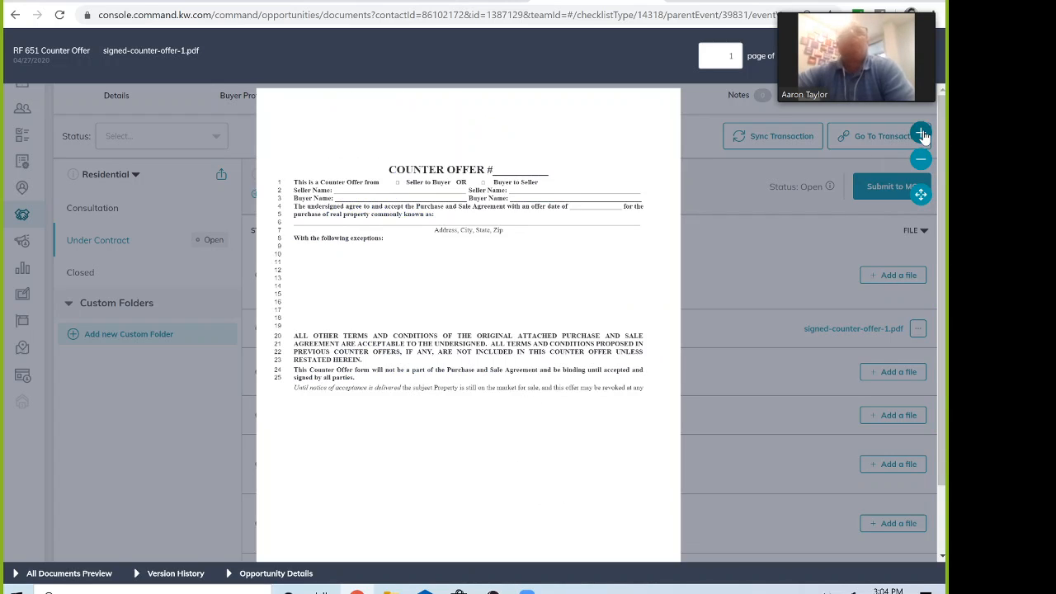
click(922, 135)
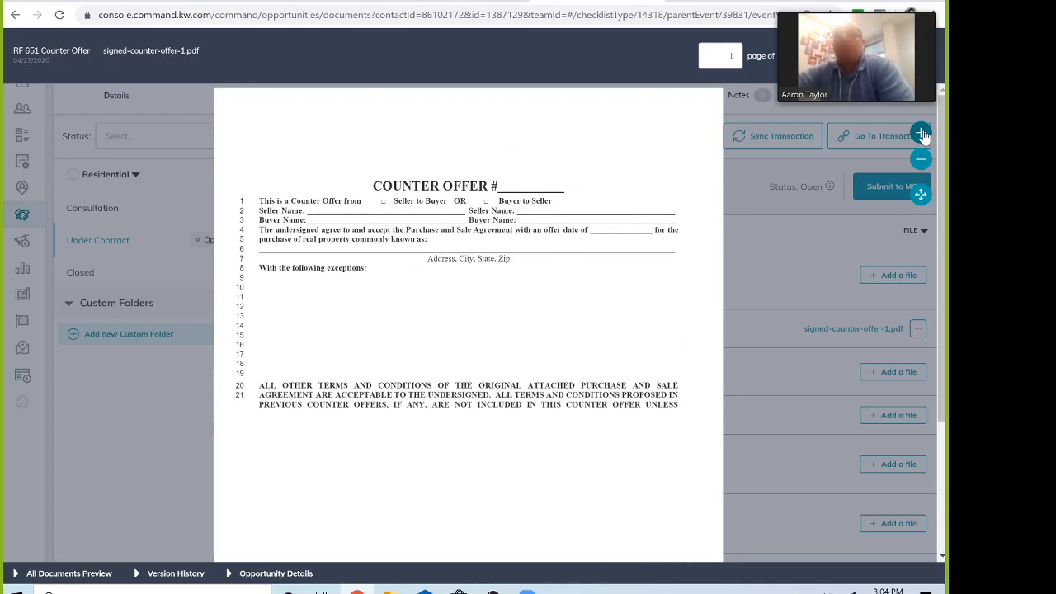
click(920, 161)
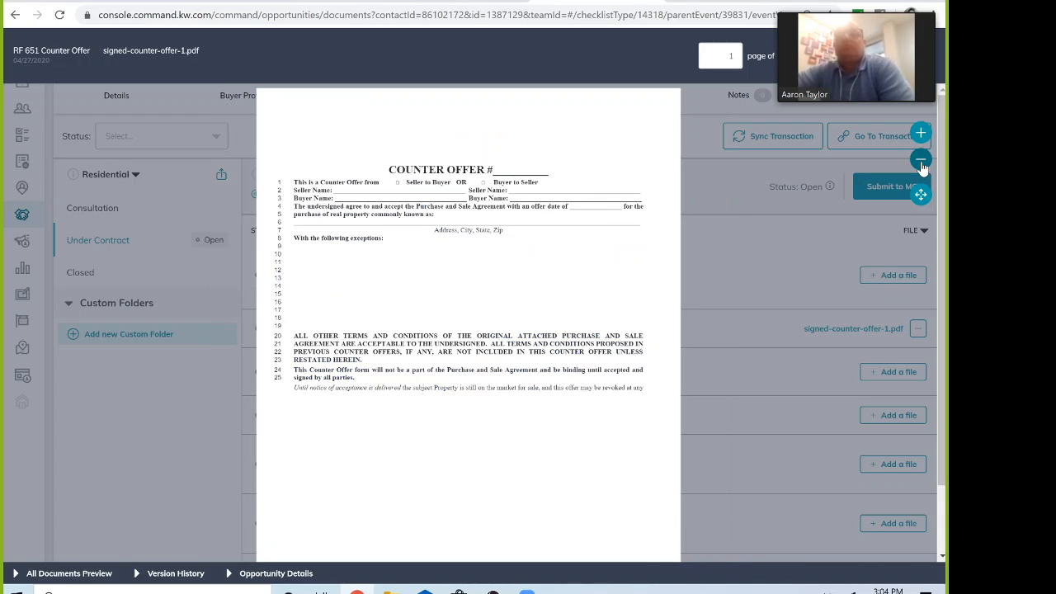
click(921, 162)
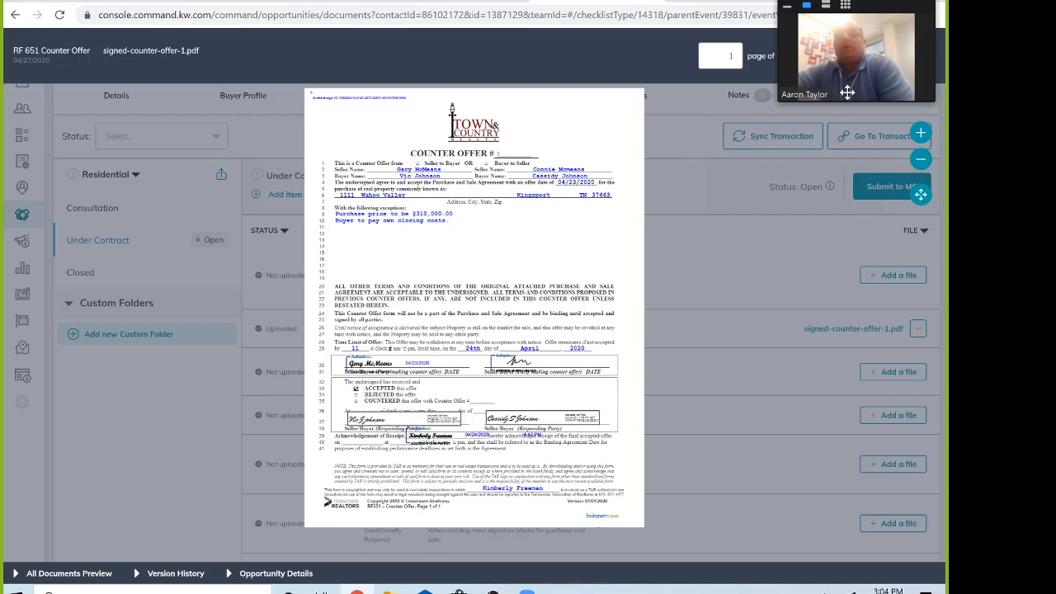
drag(889, 10, 647, 14)
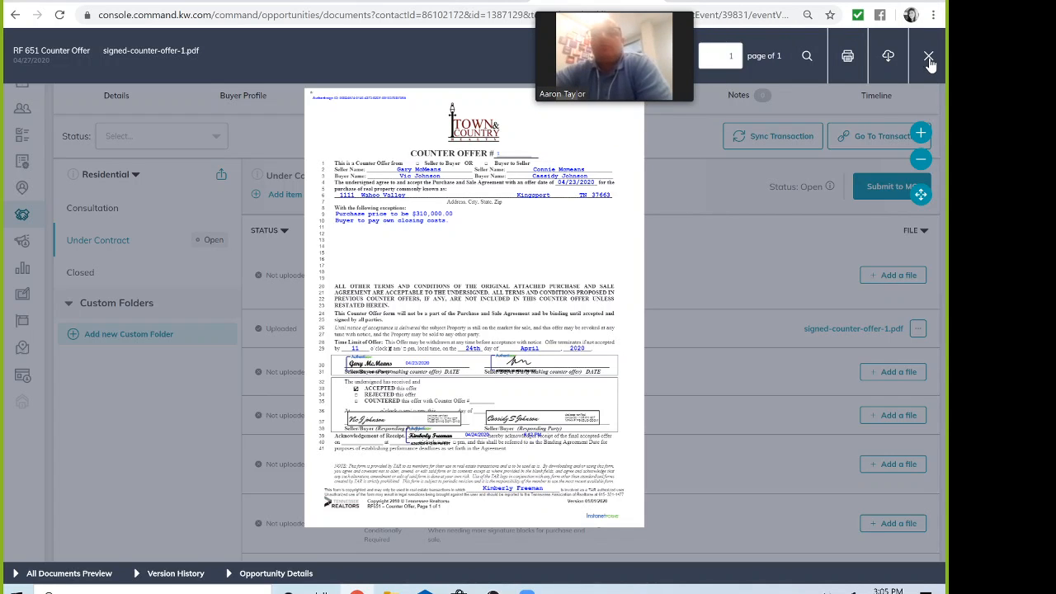
click(928, 58)
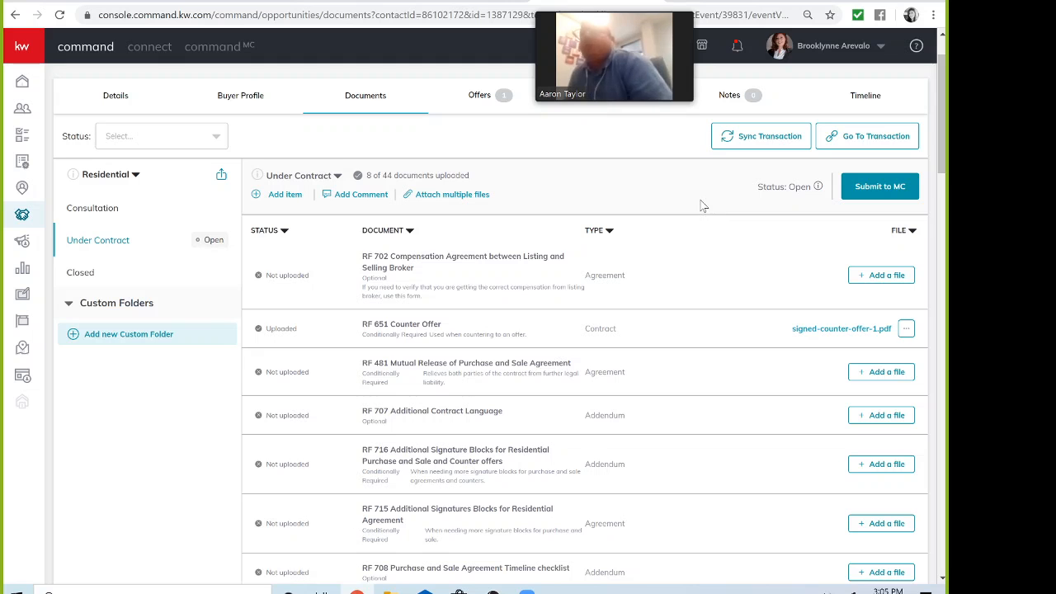
scroll(676, 294, down, 5)
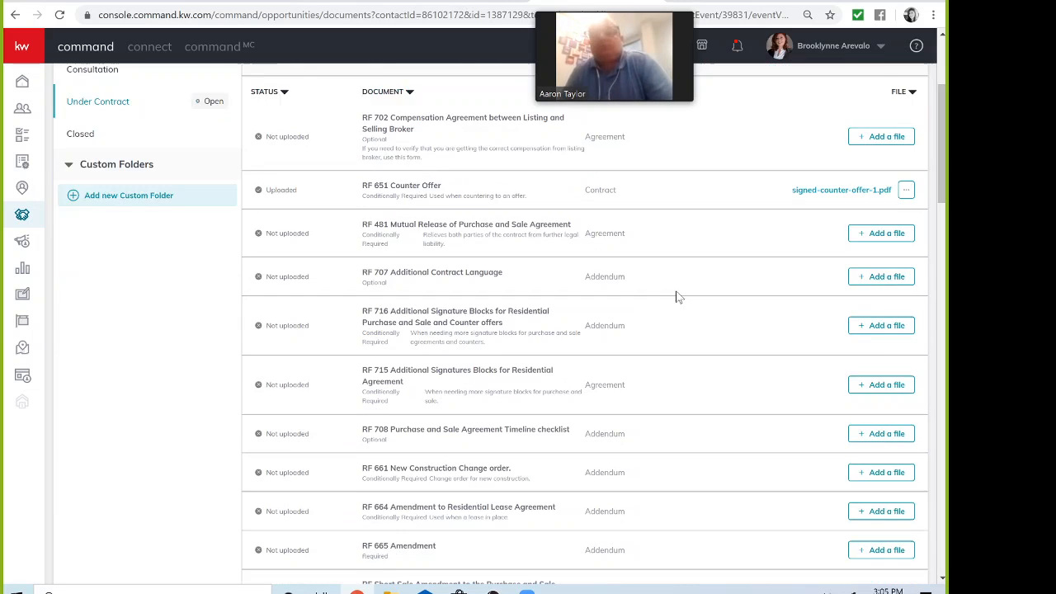
scroll(677, 297, up, 7)
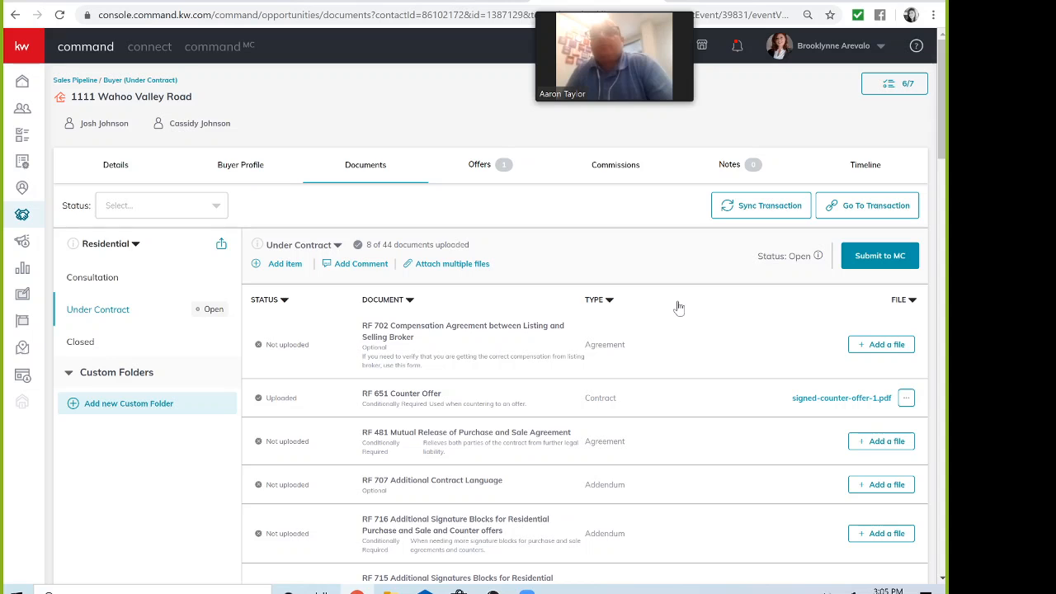
scroll(738, 324, down, 3)
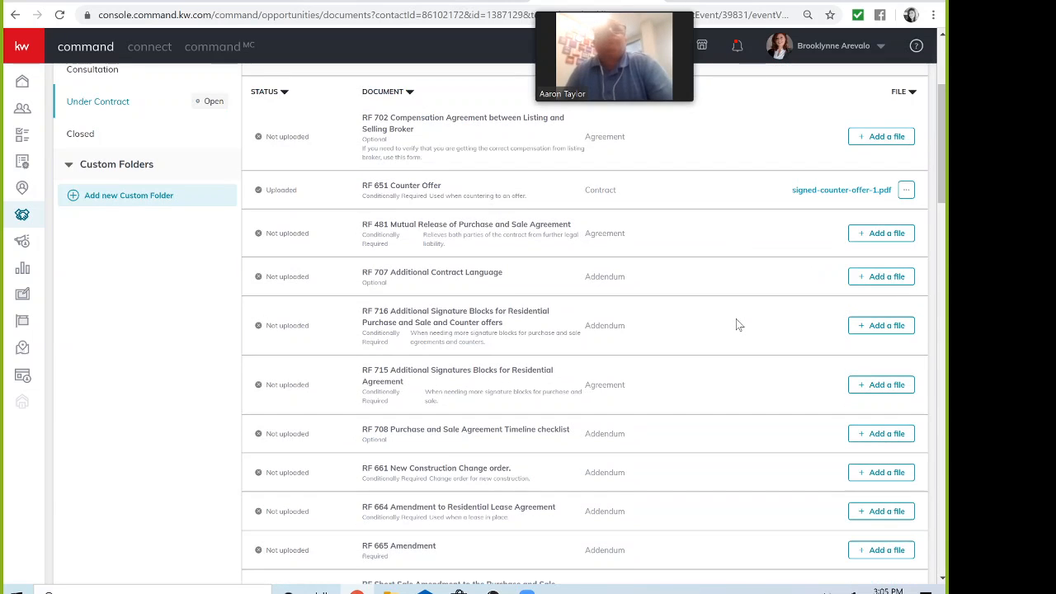
scroll(739, 324, down, 1)
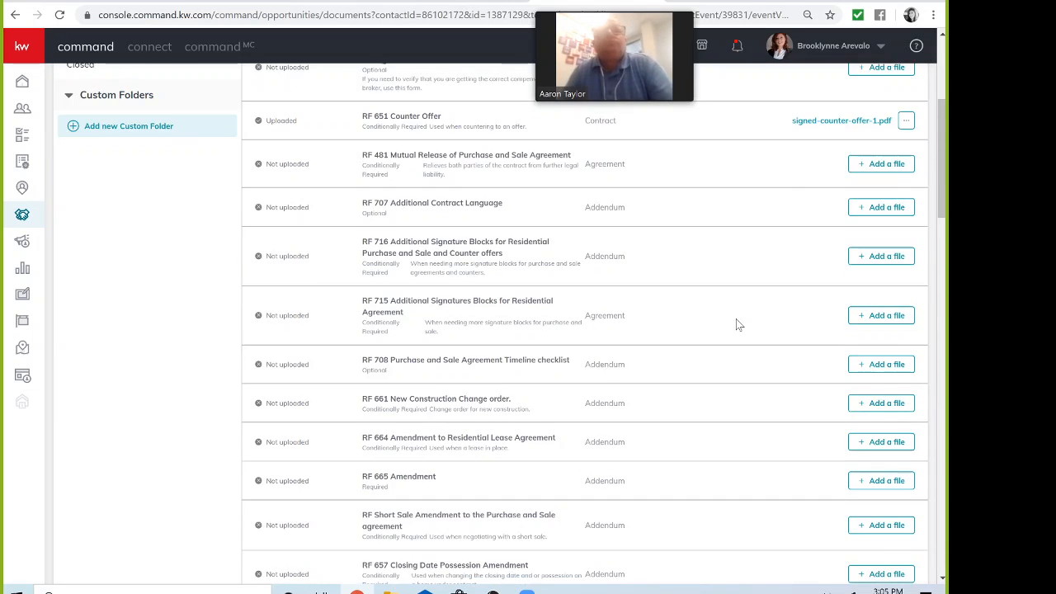
scroll(738, 323, up, 3)
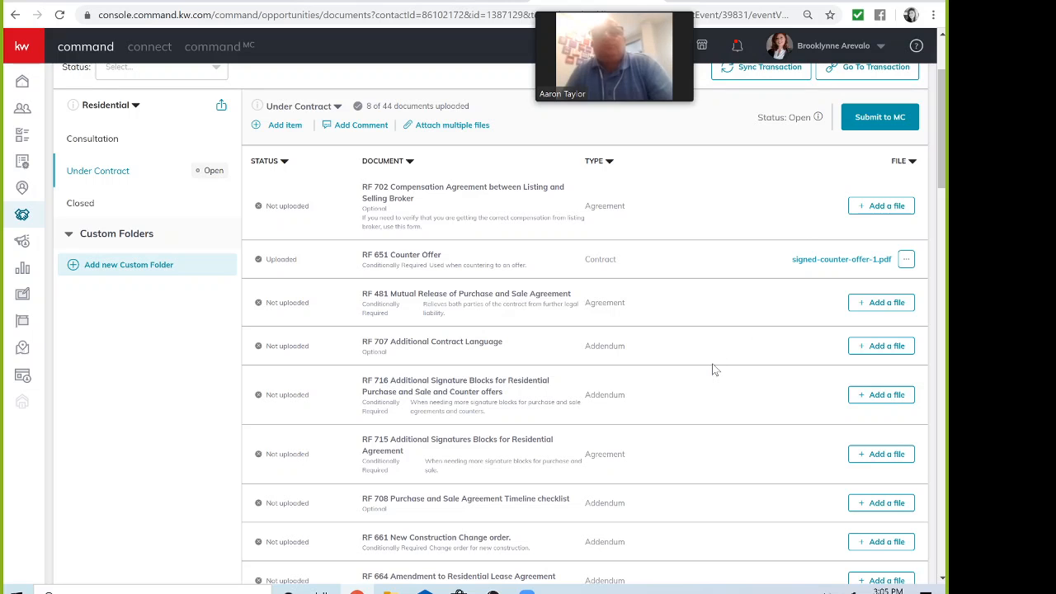
scroll(713, 367, down, 3)
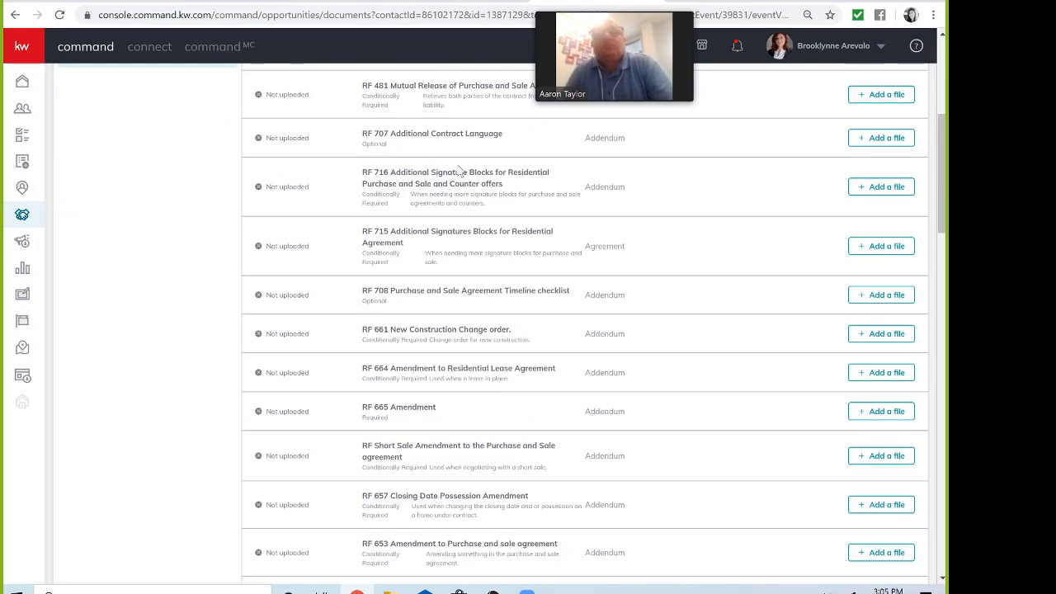
scroll(415, 446, down, 1)
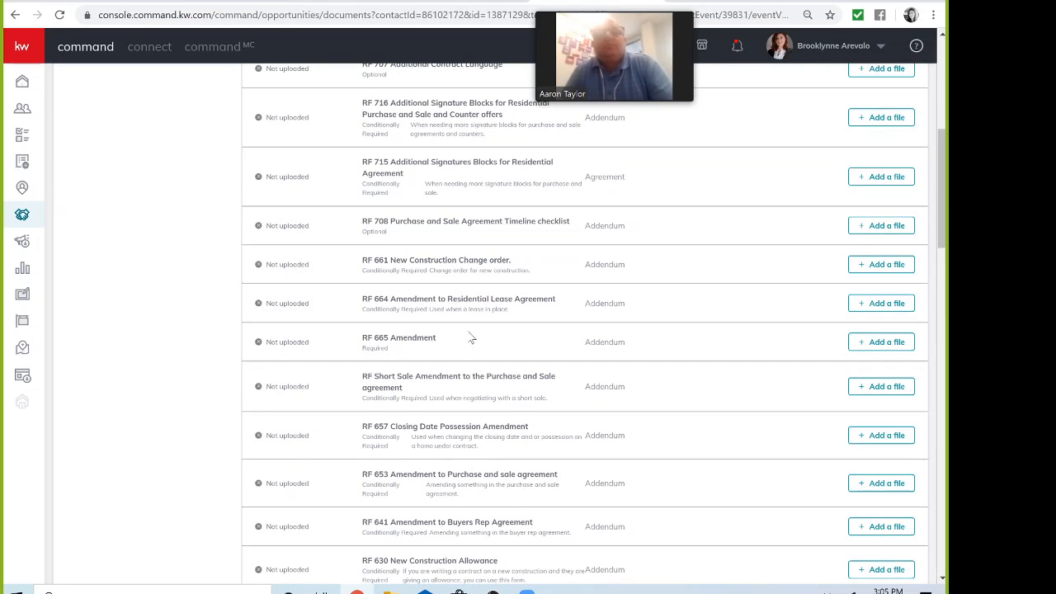
Step: Assign Signed Counter offer 1.pdf from Dotloop to the RF 665 Amendment document
click(879, 344)
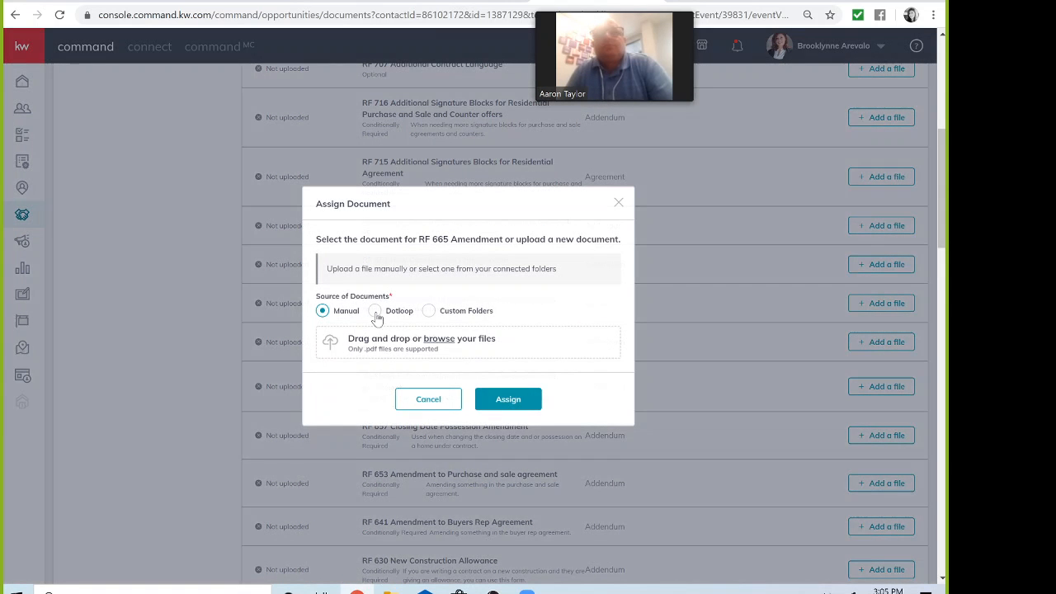
click(376, 317)
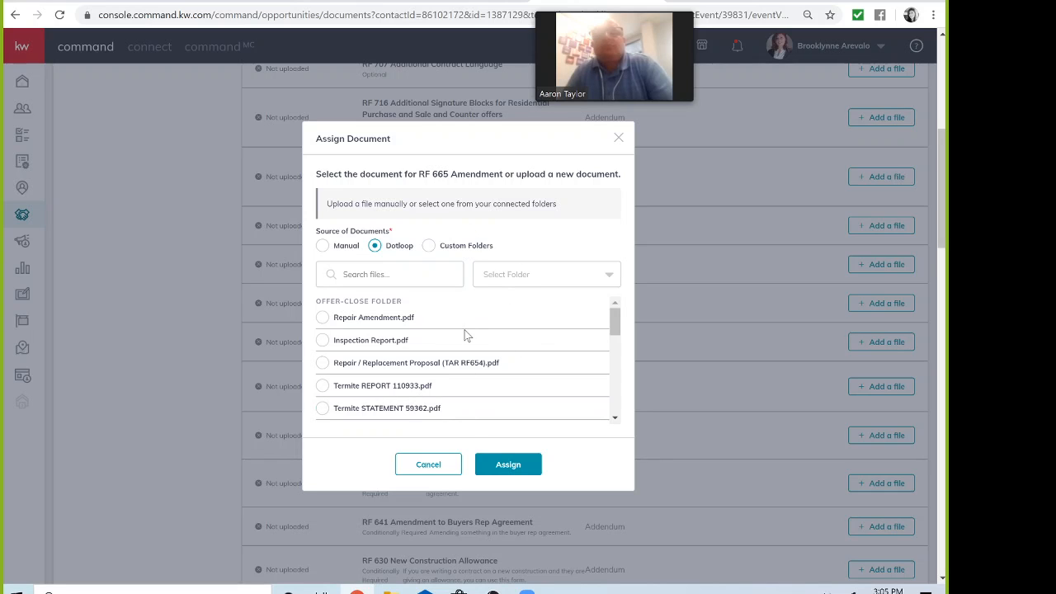
scroll(430, 334, down, 1)
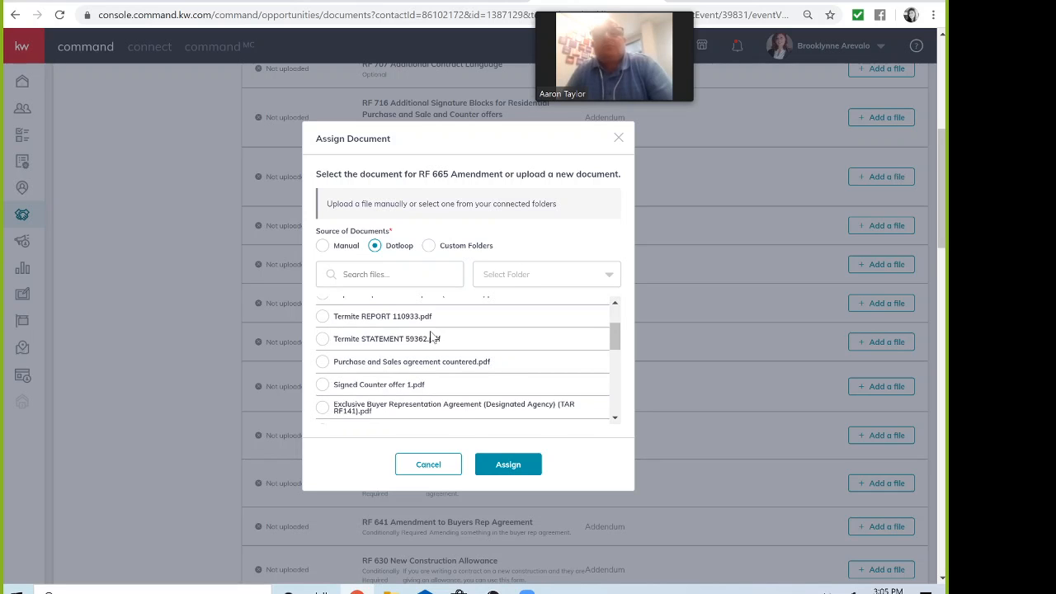
scroll(430, 334, down, 2)
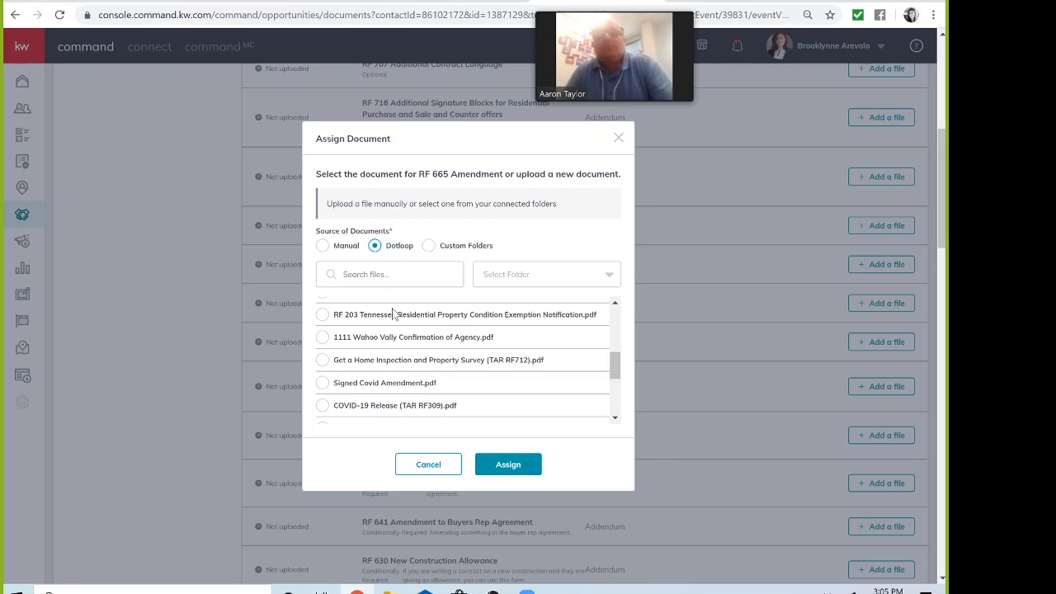
scroll(379, 379, down, 3)
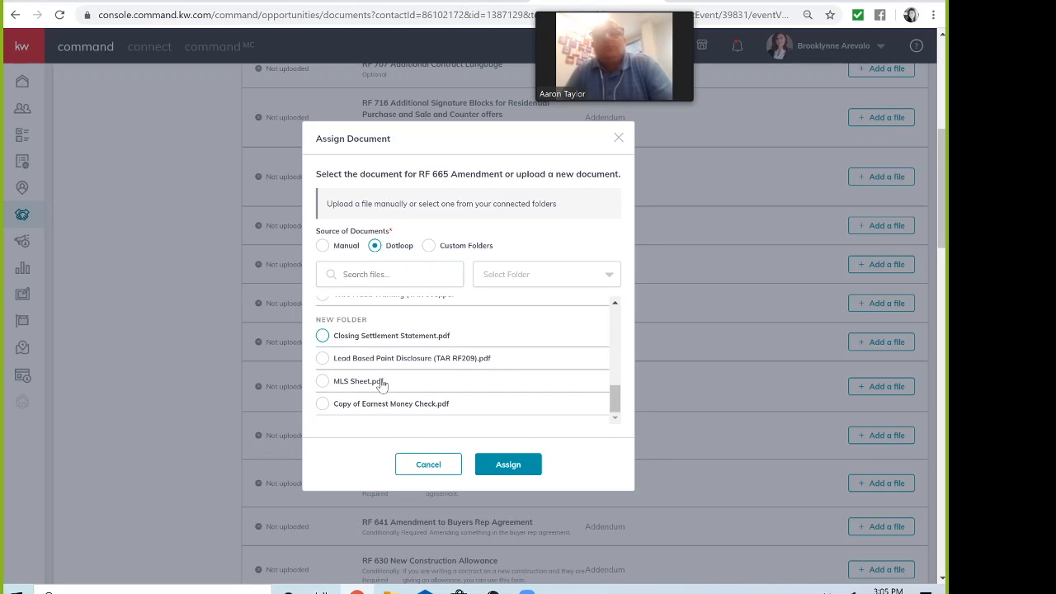
scroll(381, 384, up, 4)
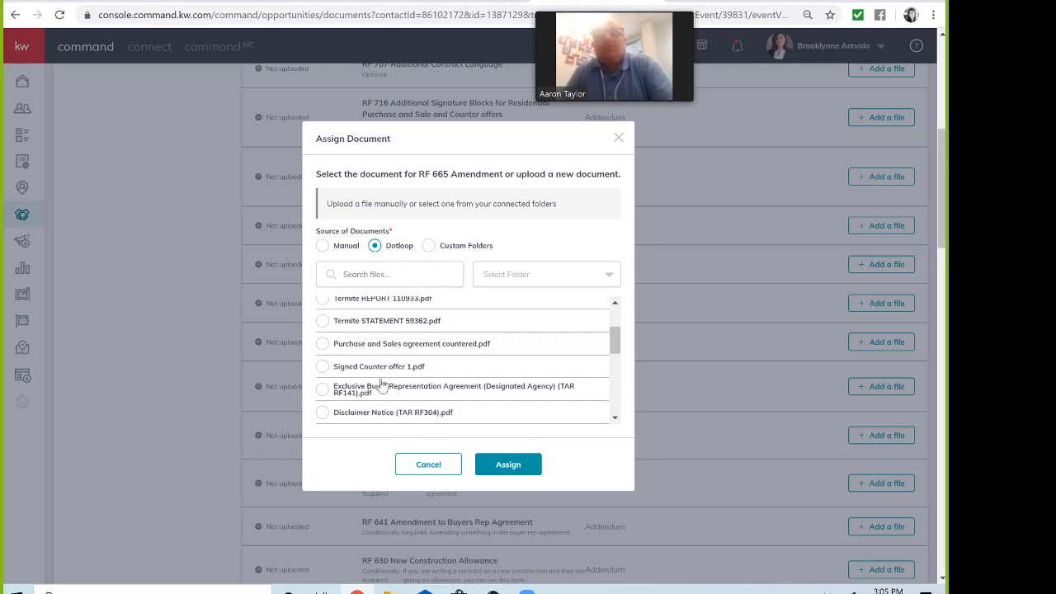
click(322, 367)
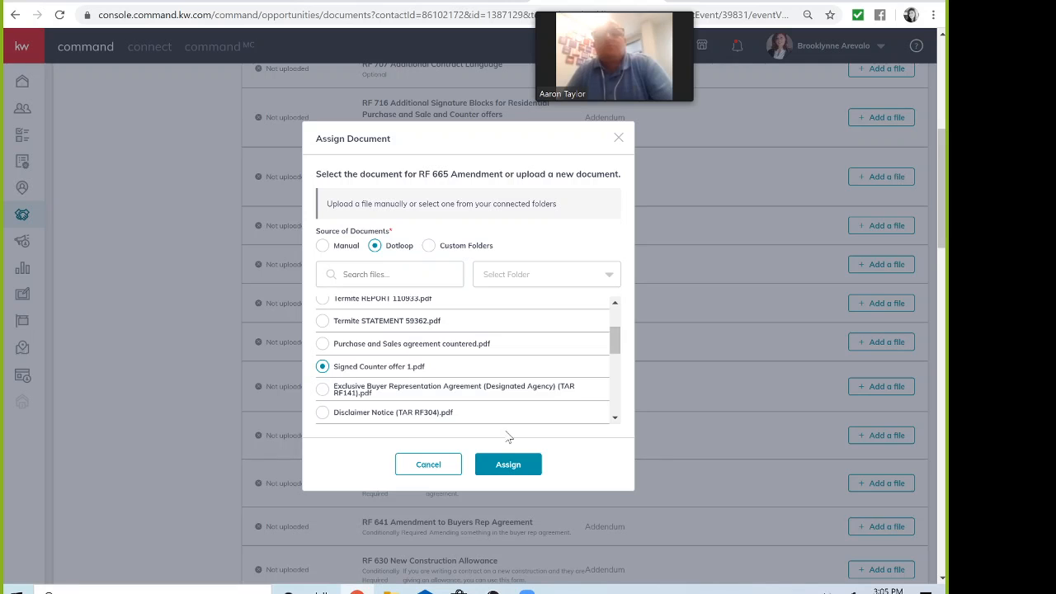
click(512, 466)
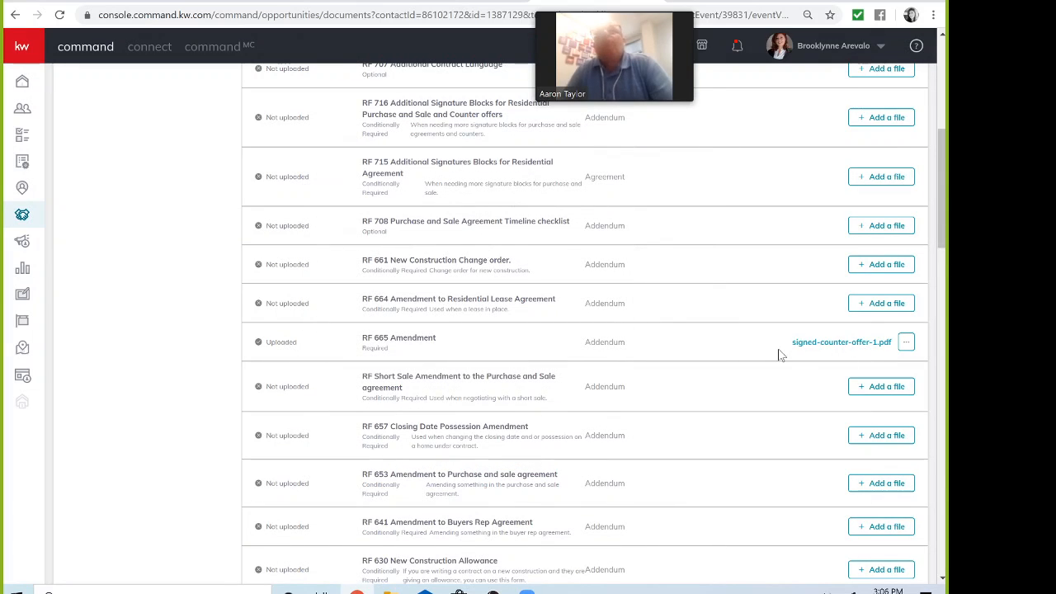
Step: Remove the signed counter offer file from RF 665 Amendment, returning it to Not uploaded
click(906, 345)
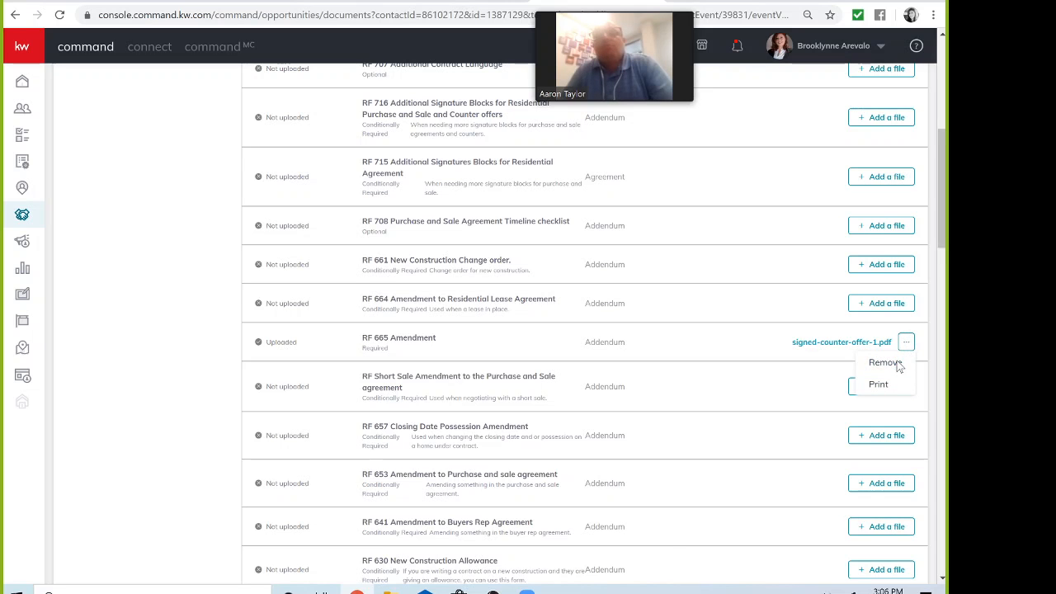
click(896, 365)
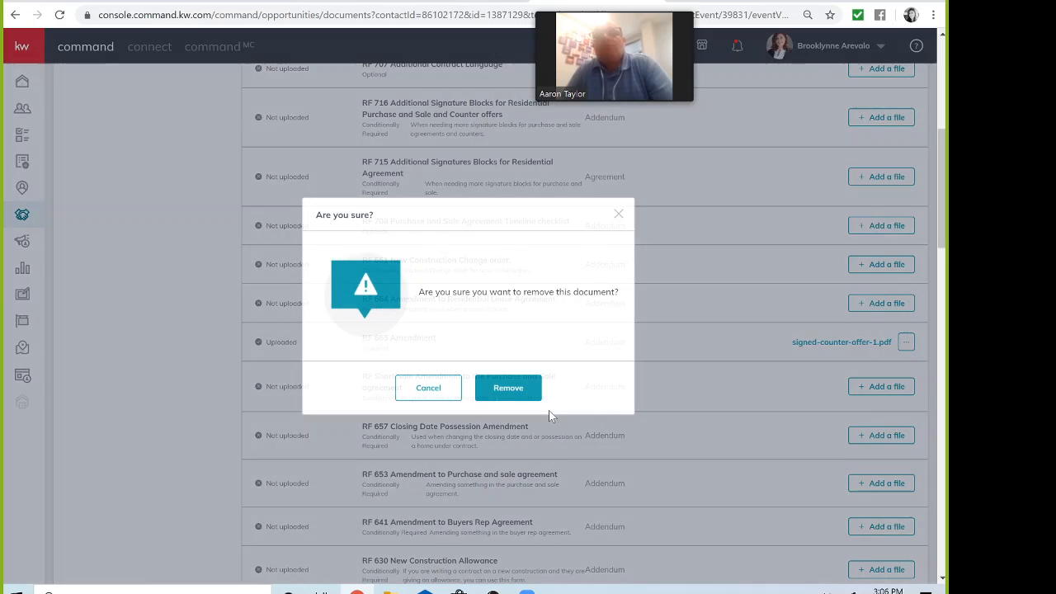
click(511, 391)
right_click(512, 391)
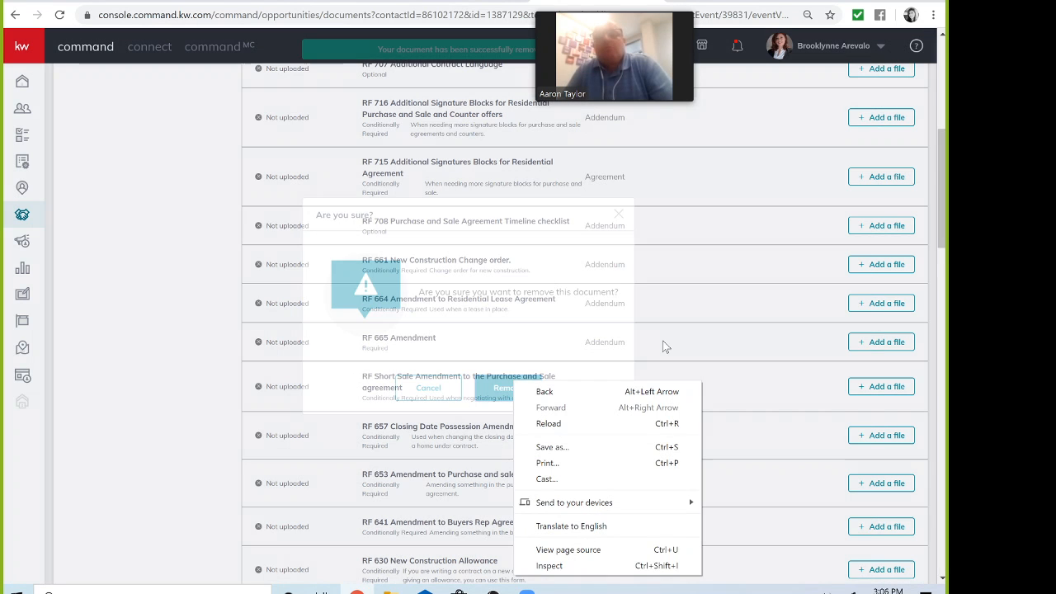
click(665, 346)
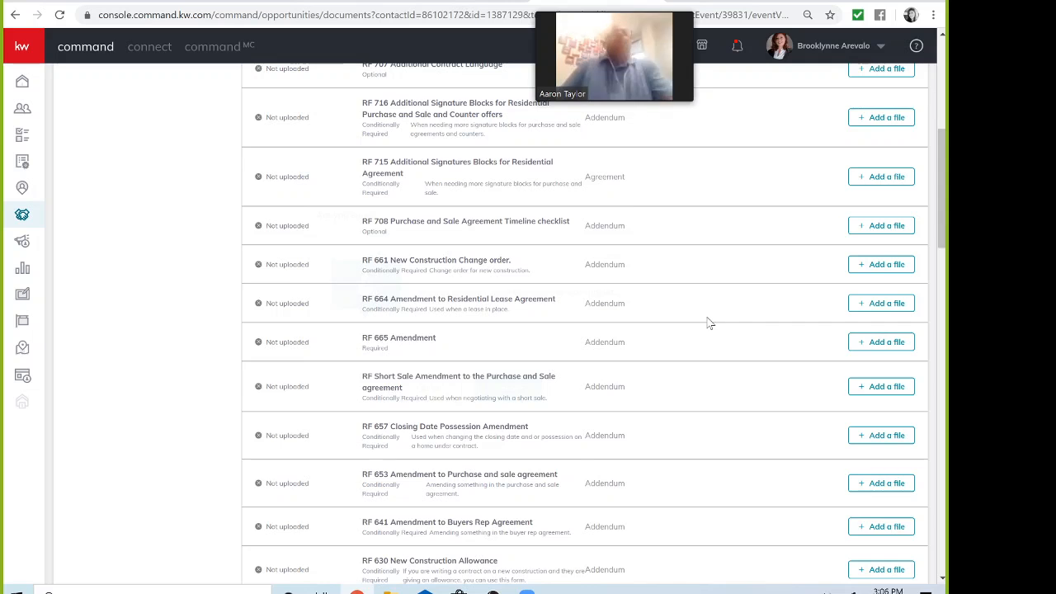
scroll(707, 321, up, 3)
scroll(708, 324, up, 2)
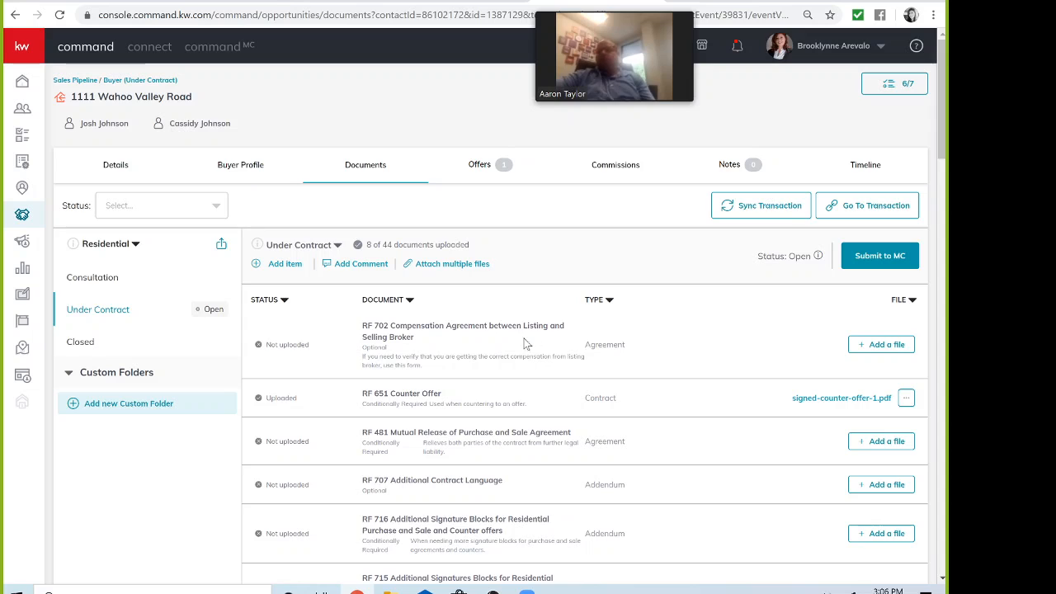
Step: Start attaching multiple files with Dotloop as the file source
click(446, 264)
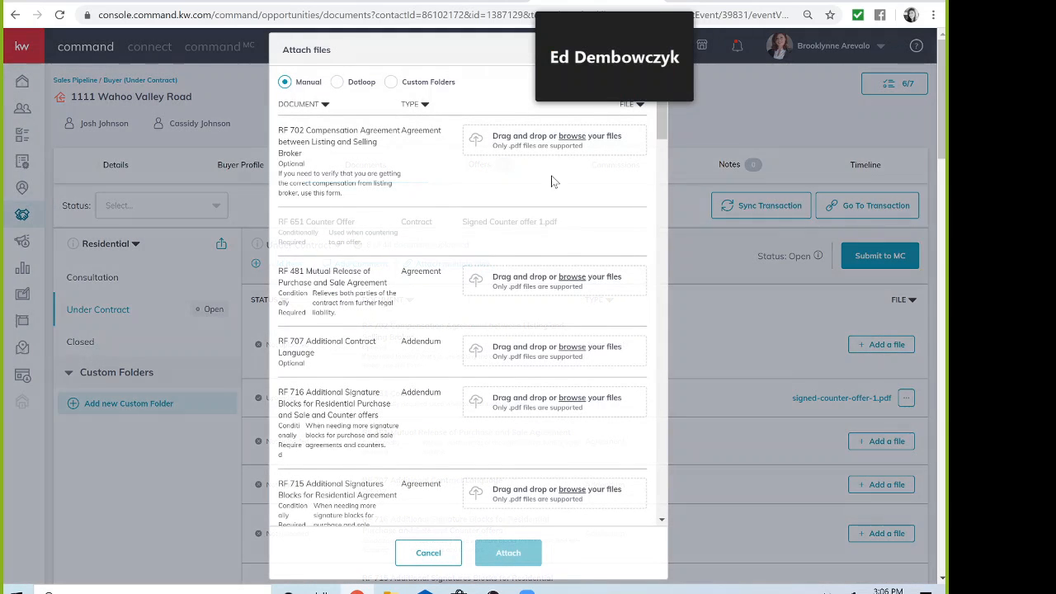
click(337, 84)
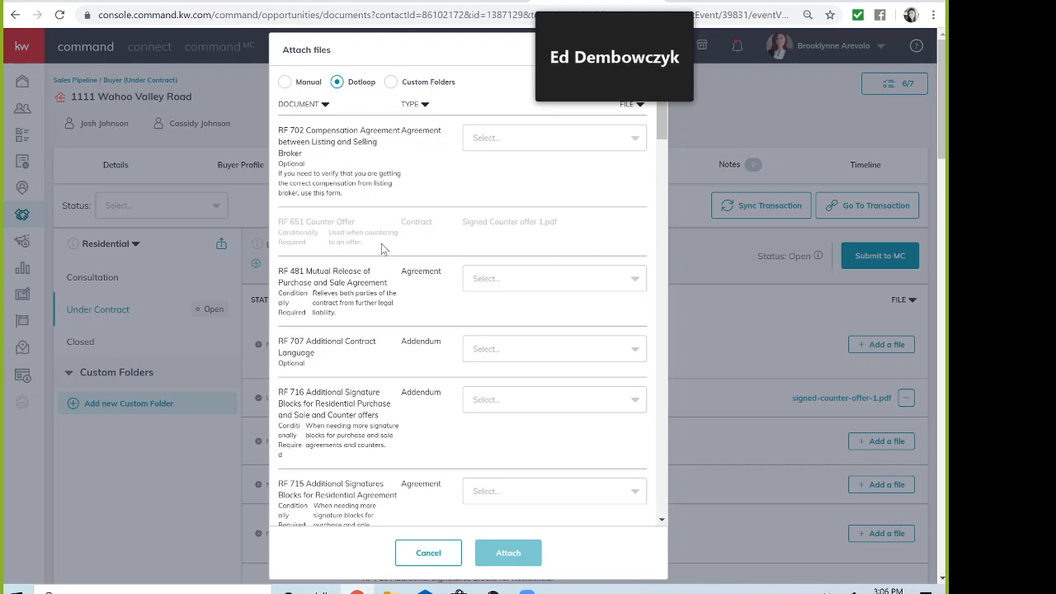
scroll(382, 249, down, 3)
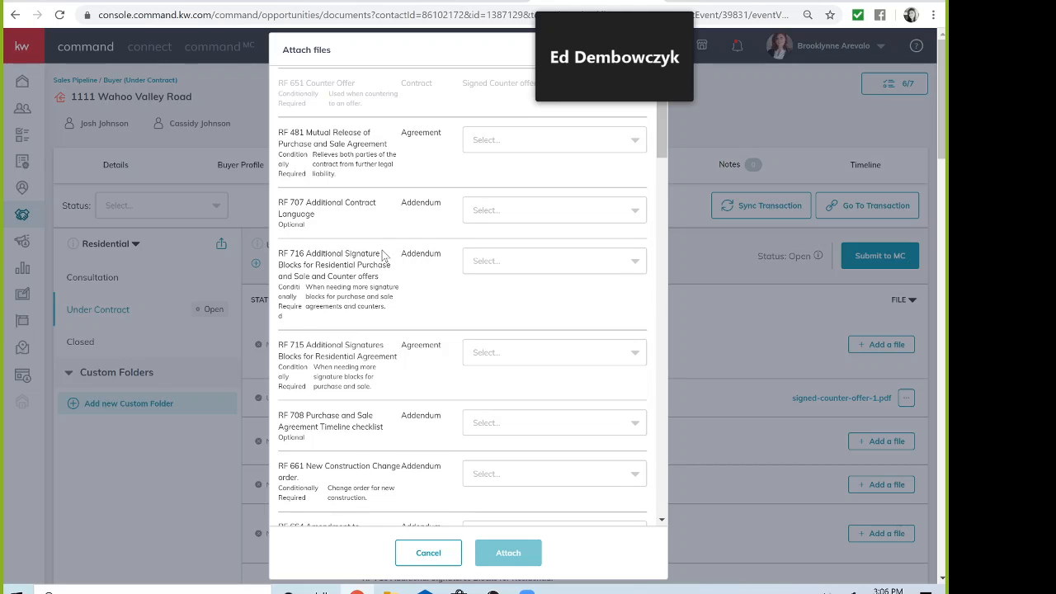
scroll(381, 255, down, 1)
scroll(382, 256, down, 2)
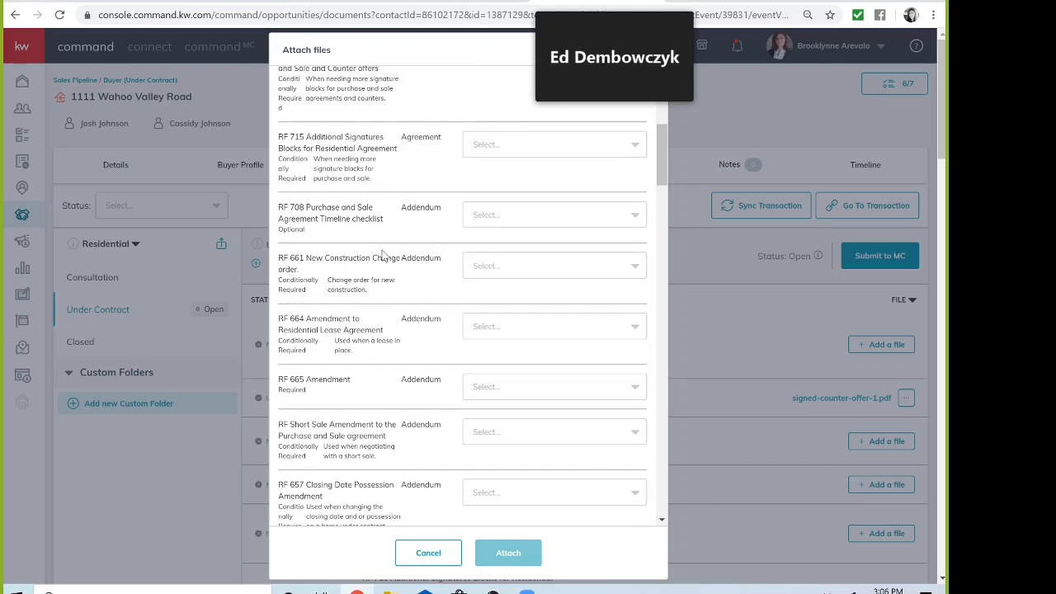
Step: Attach Repair Amendment.pdf to RF 661, Inspection Report.pdf to RF 665, and a file to RF 653
click(635, 265)
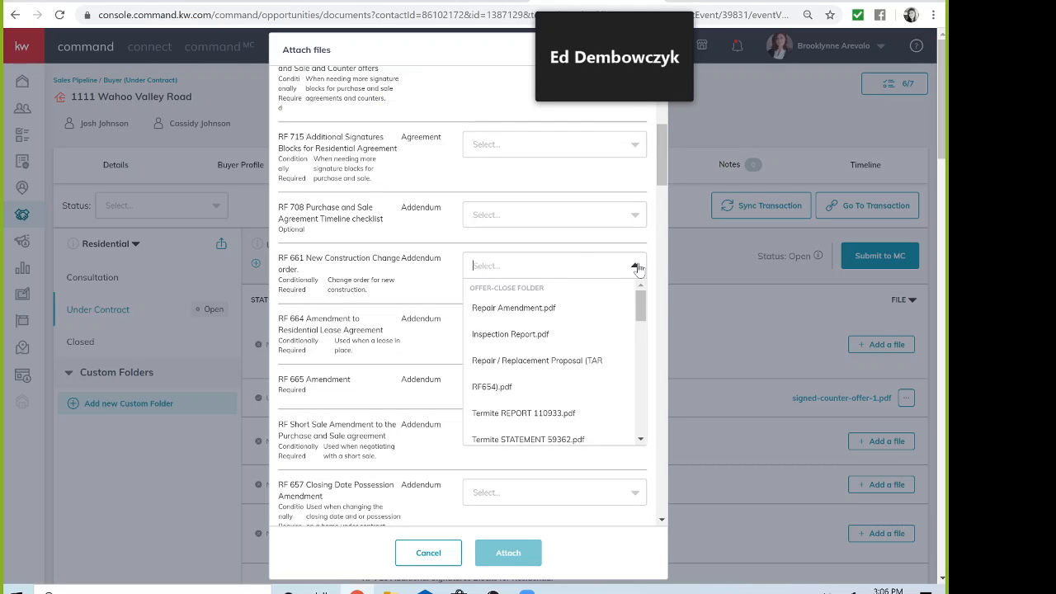
click(551, 317)
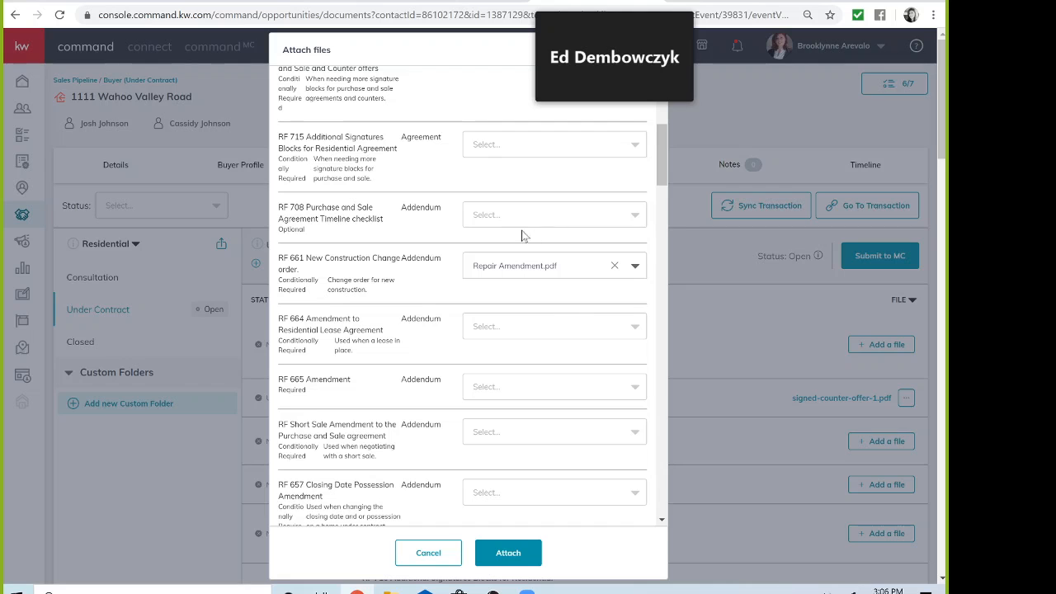
scroll(449, 288, down, 1)
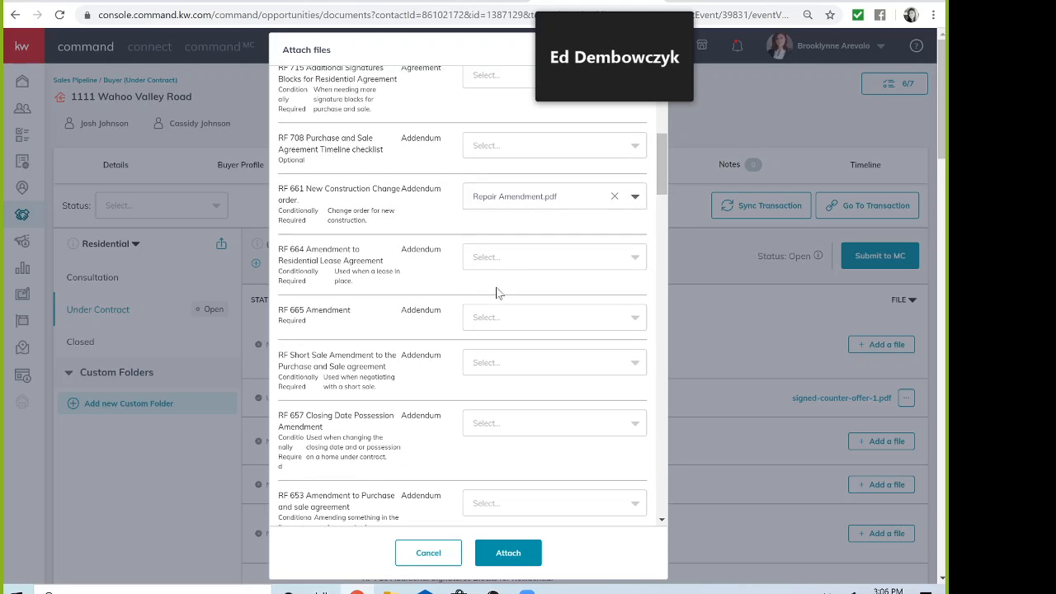
click(594, 314)
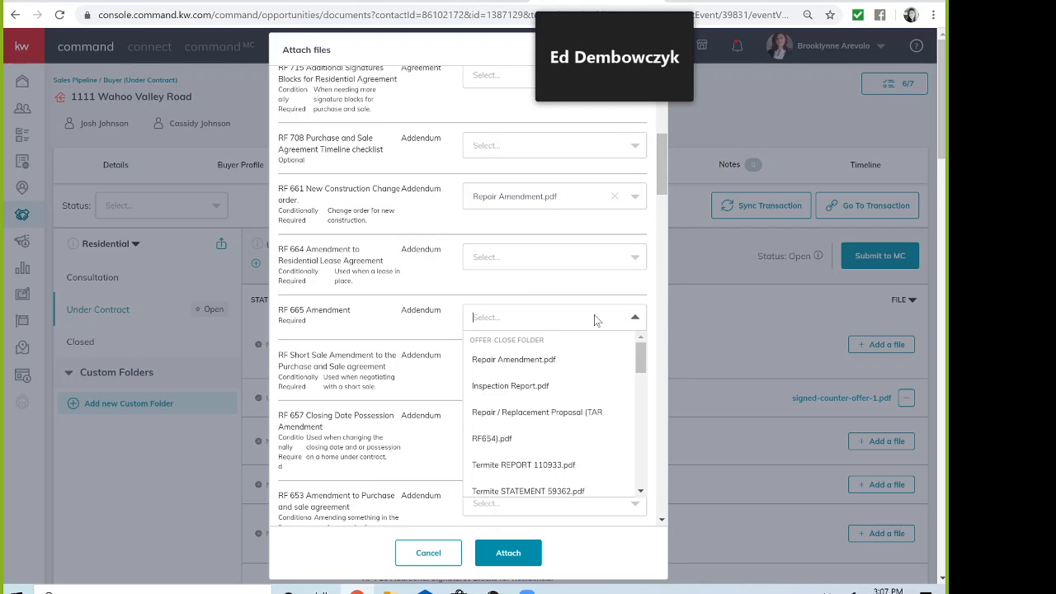
click(560, 397)
scroll(447, 340, down, 3)
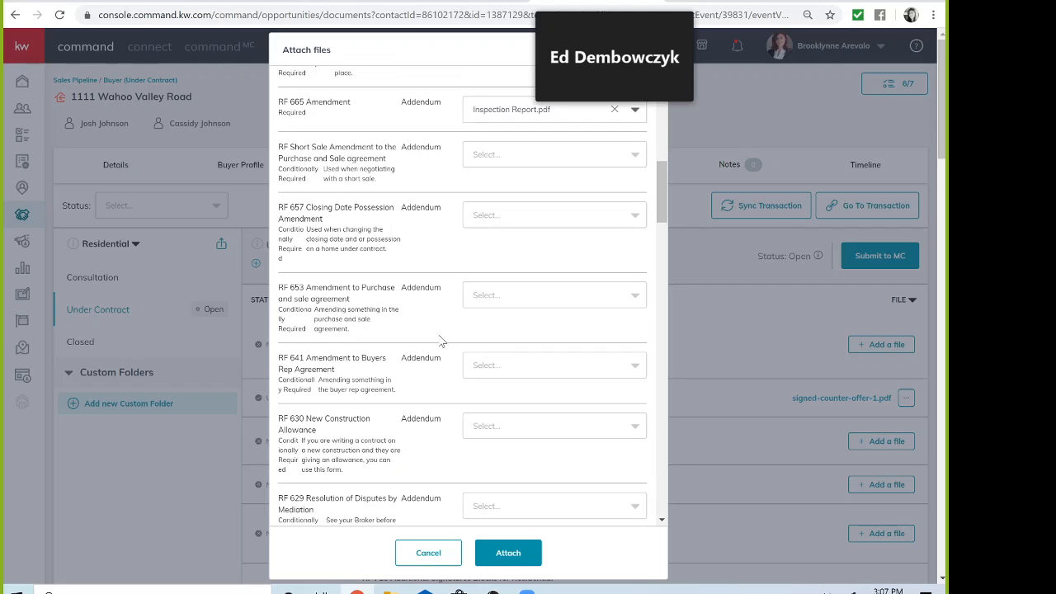
click(570, 298)
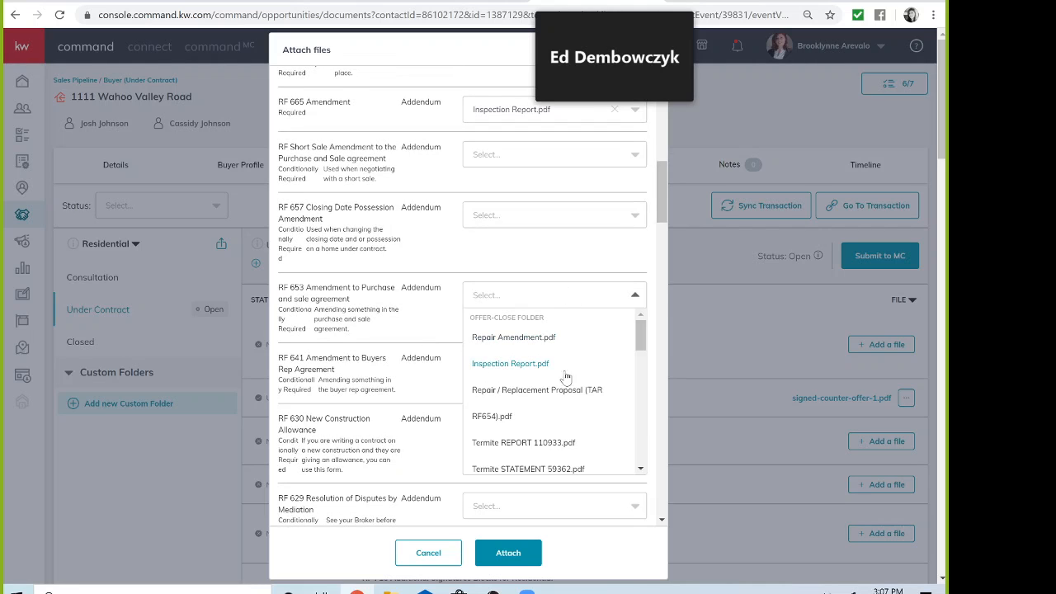
scroll(461, 330, down, 2)
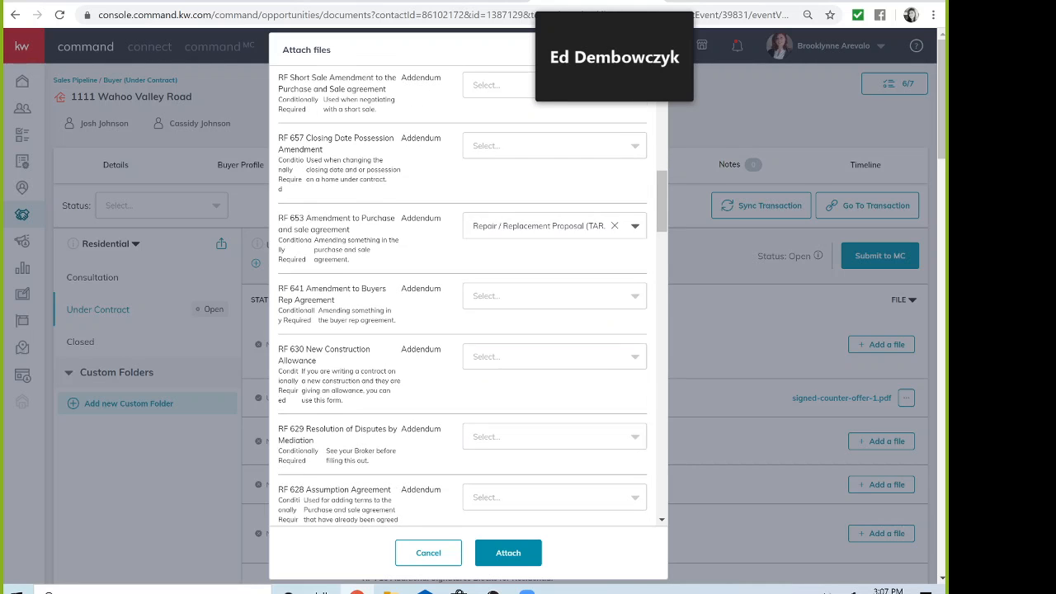
click(507, 554)
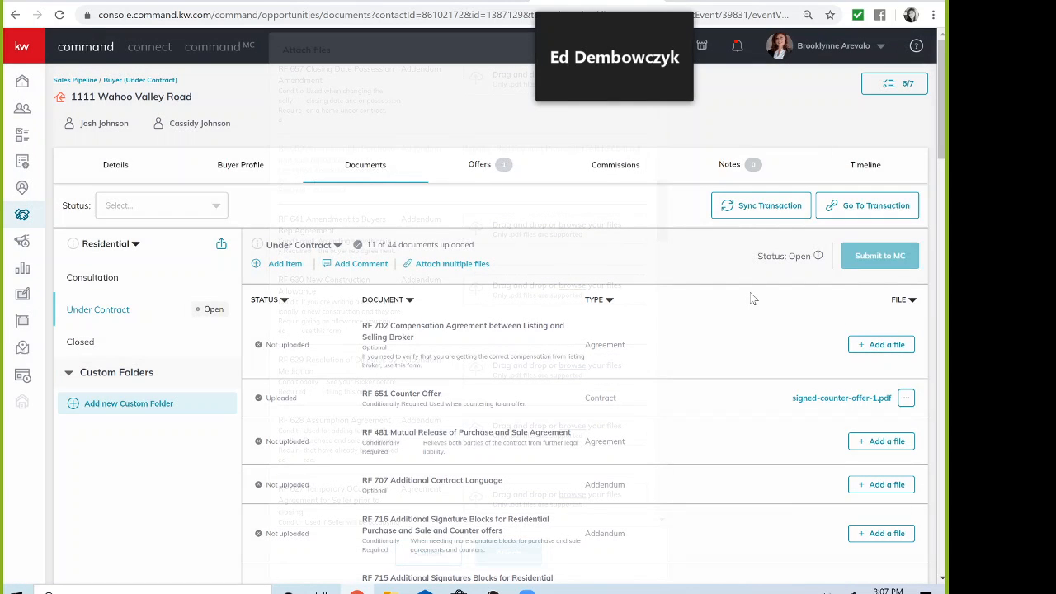
scroll(752, 298, down, 2)
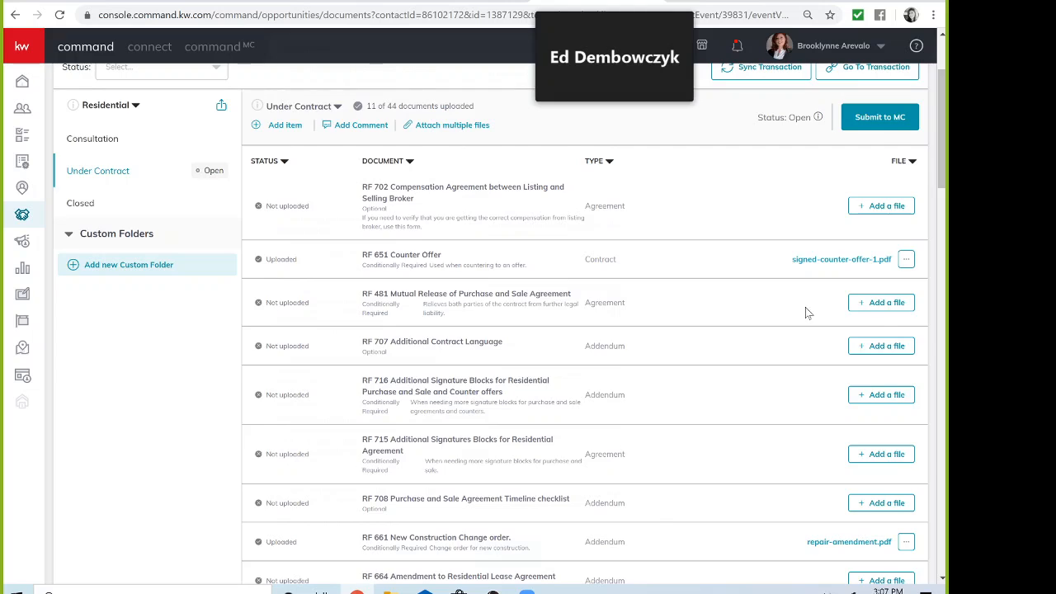
scroll(805, 306, down, 2)
scroll(774, 469, down, 3)
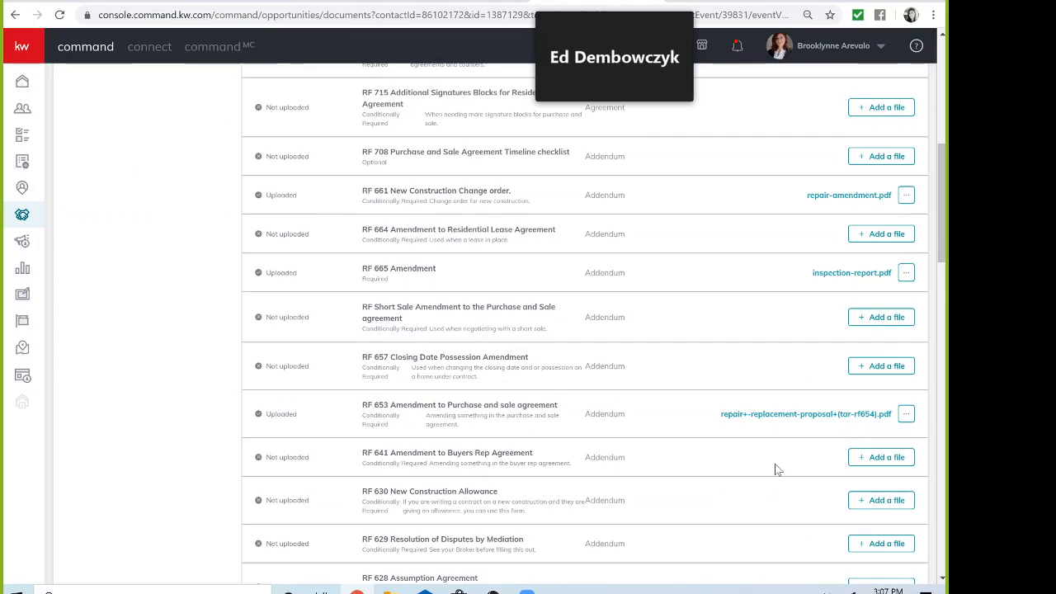
scroll(749, 469, down, 2)
scroll(790, 486, down, 15)
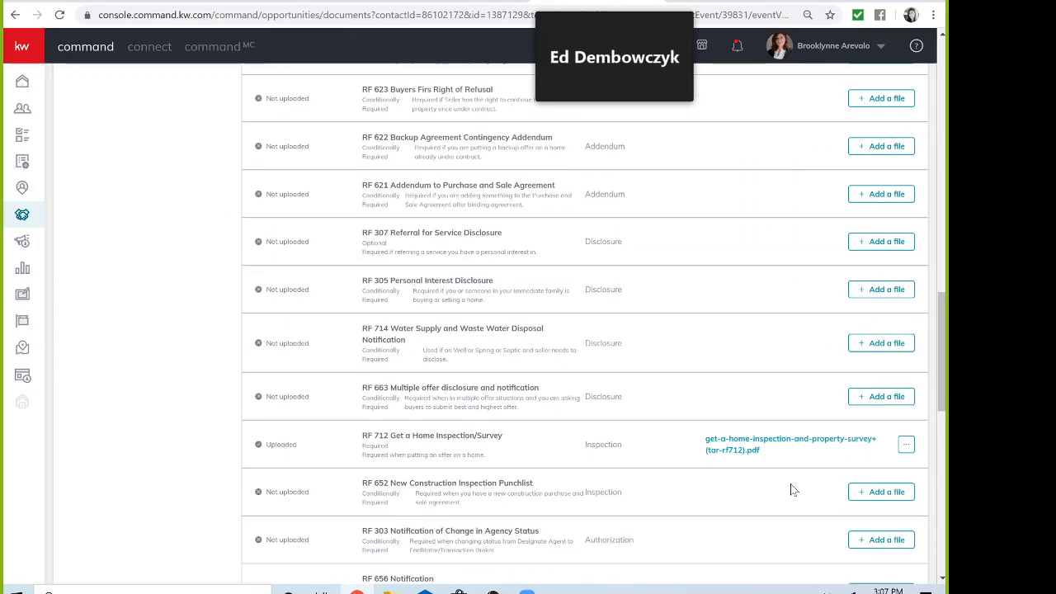
scroll(791, 490, up, 20)
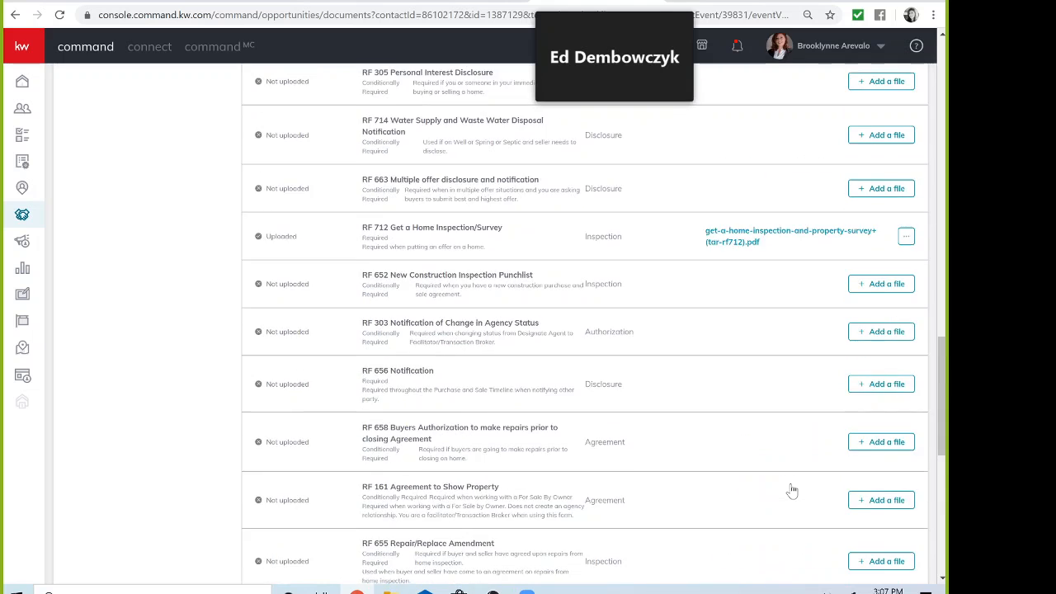
scroll(792, 491, up, 1)
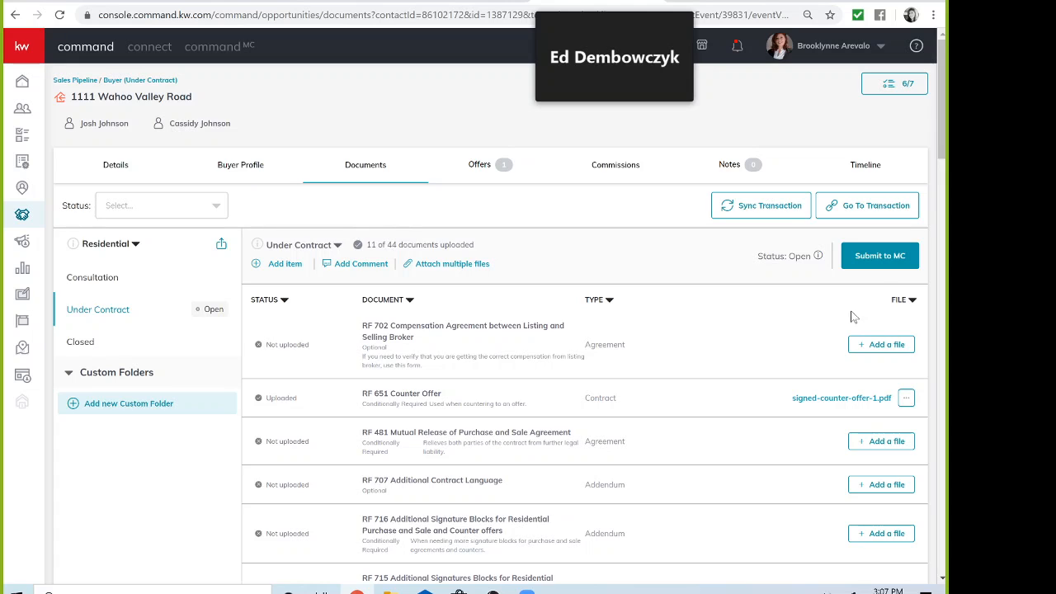
Step: Submit the Wahoo Valley Road Under Contract documents to MC, confirming on the second attempt
click(879, 258)
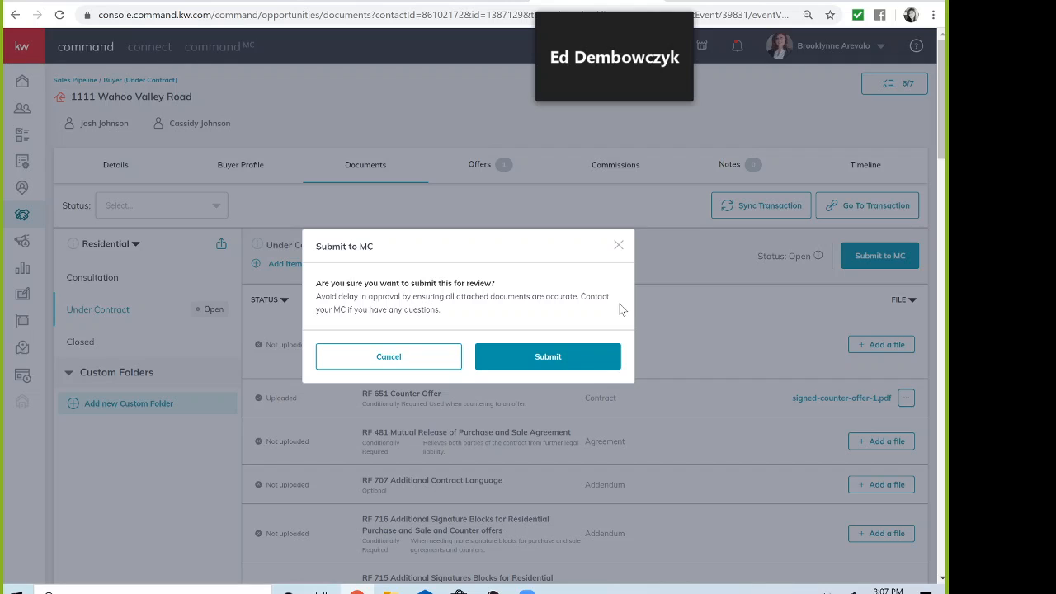
click(390, 358)
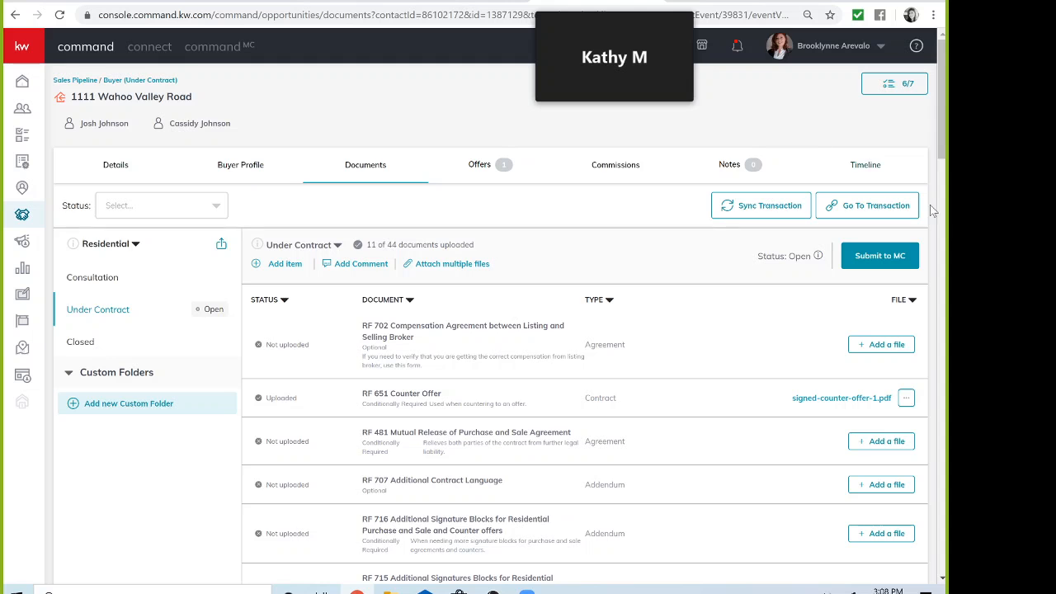
click(890, 258)
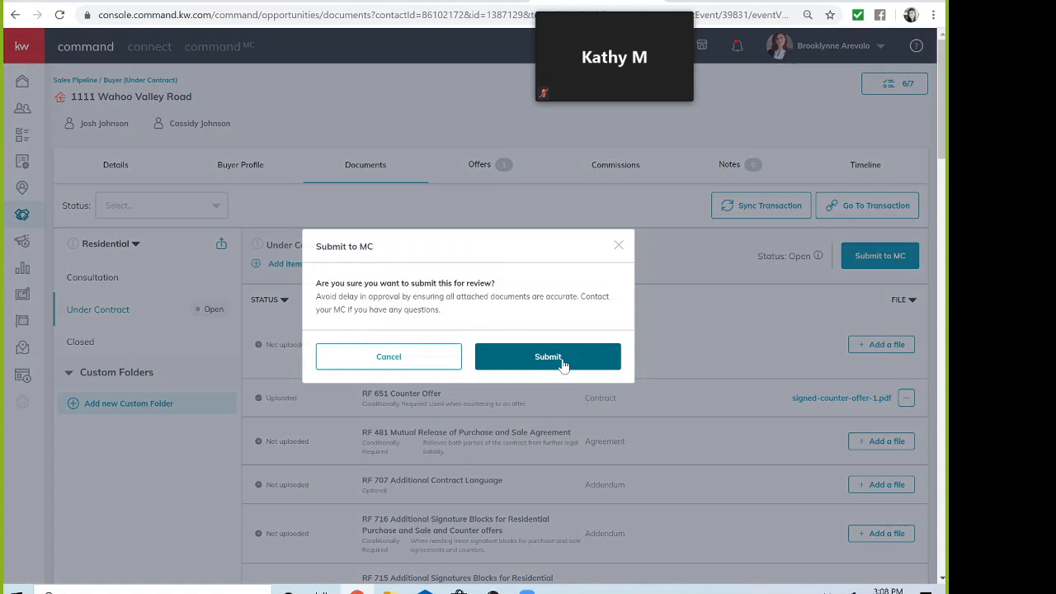
click(561, 361)
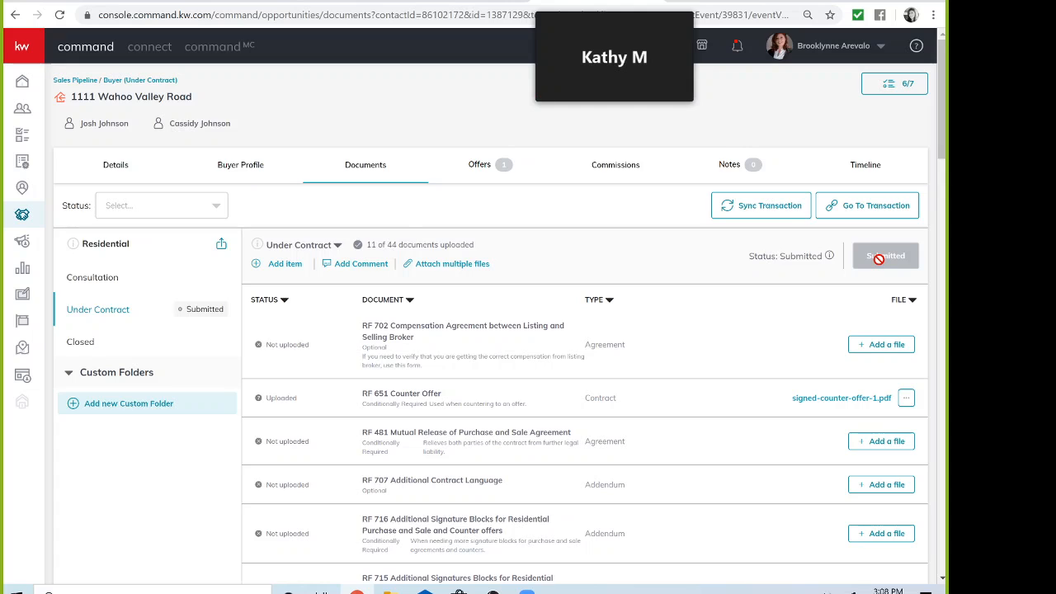
Step: Switch to Command MC and list the Johnson City market center's 346 opportunities
click(220, 54)
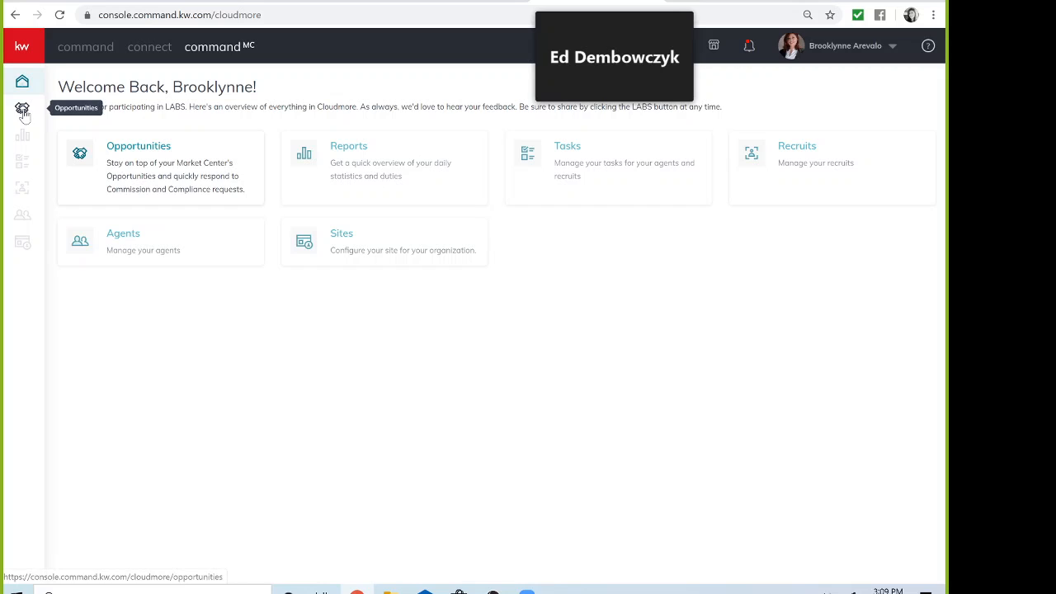
click(116, 148)
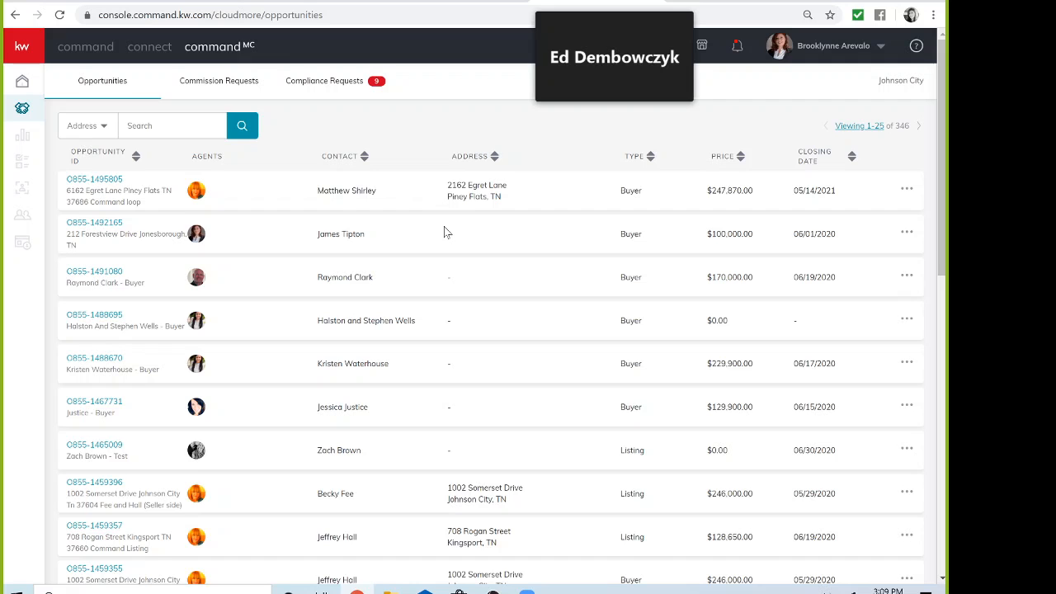
Step: Show Compliance Requests and find the buyer file submitted 05/18/20 among 8 awaiting review
scroll(443, 228, down, 1)
scroll(443, 226, up, 1)
click(222, 87)
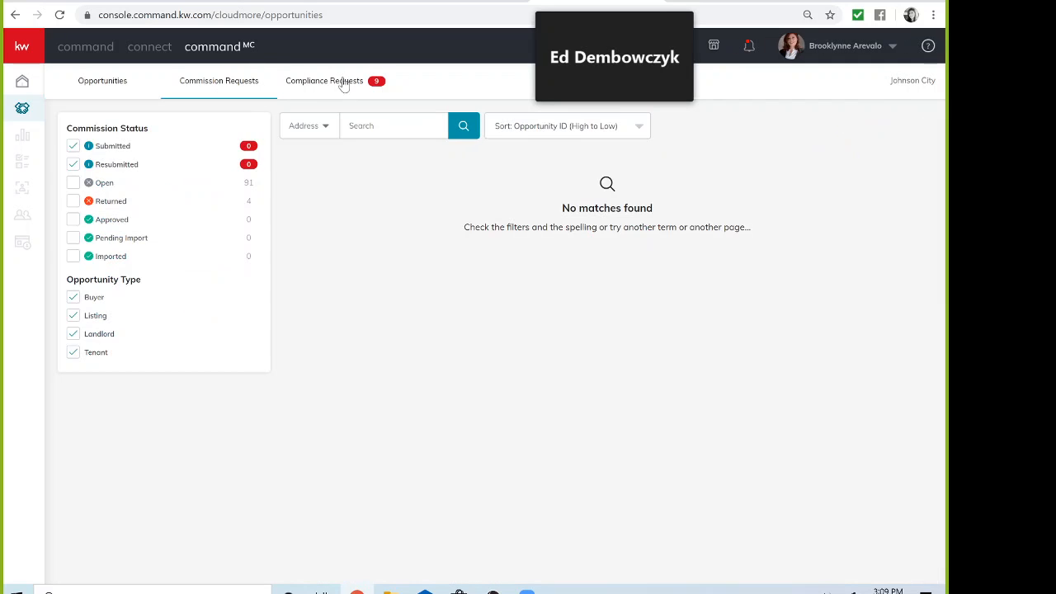
click(344, 82)
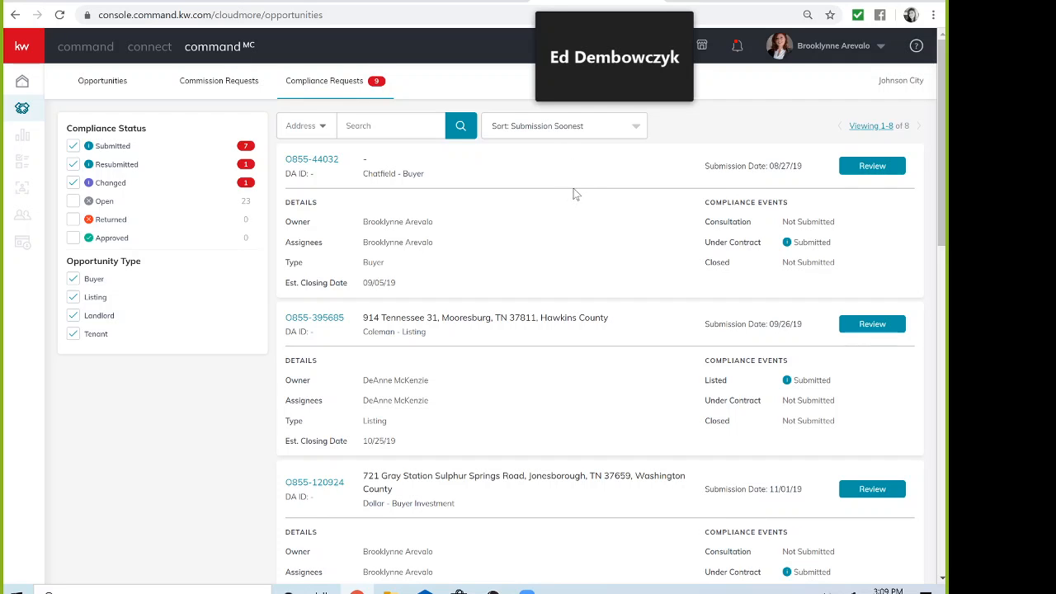
scroll(575, 195, down, 5)
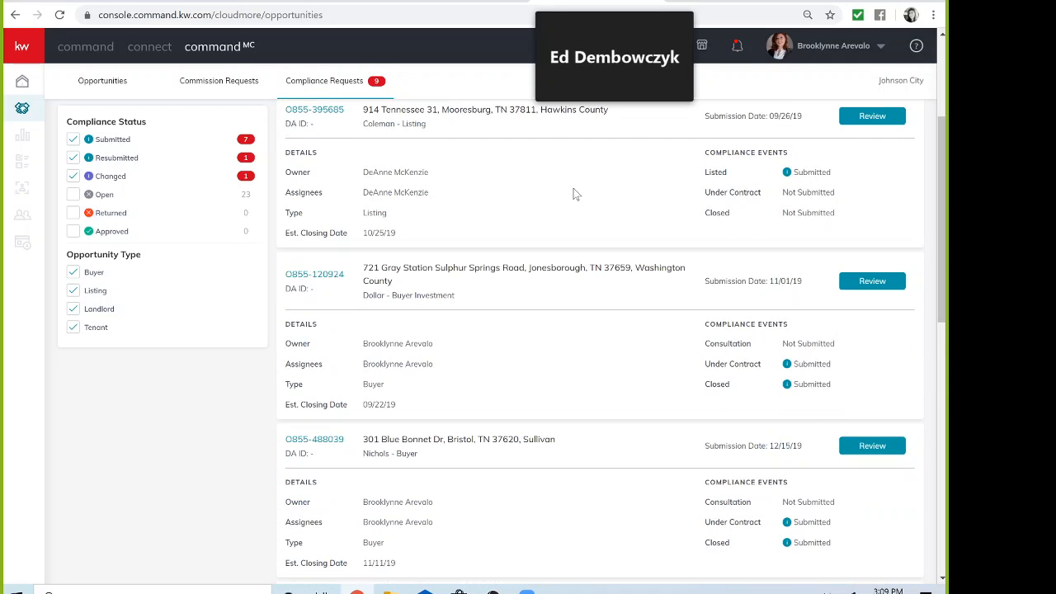
scroll(577, 195, down, 5)
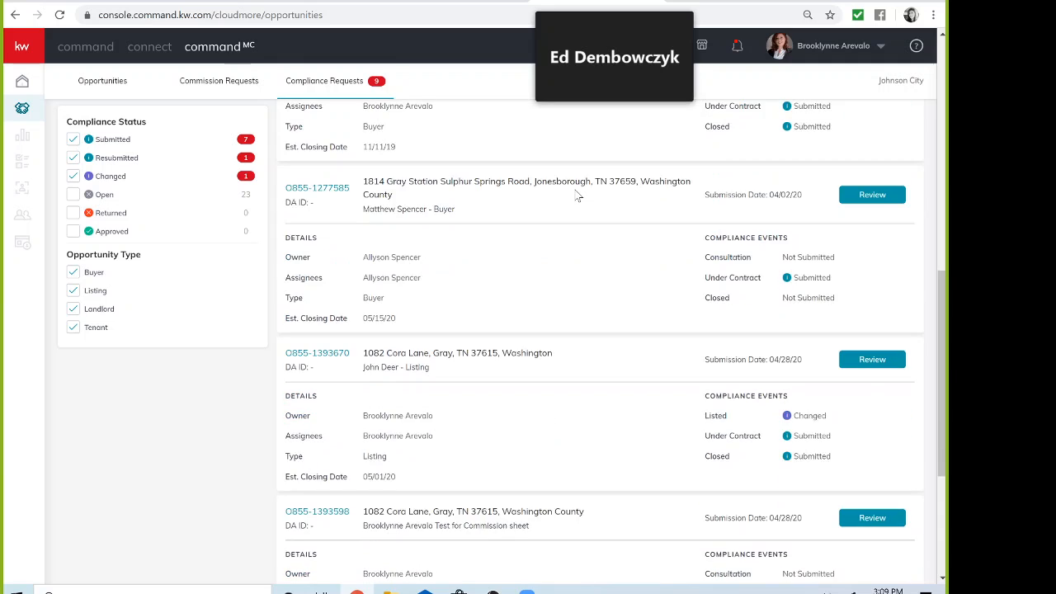
scroll(578, 195, down, 1)
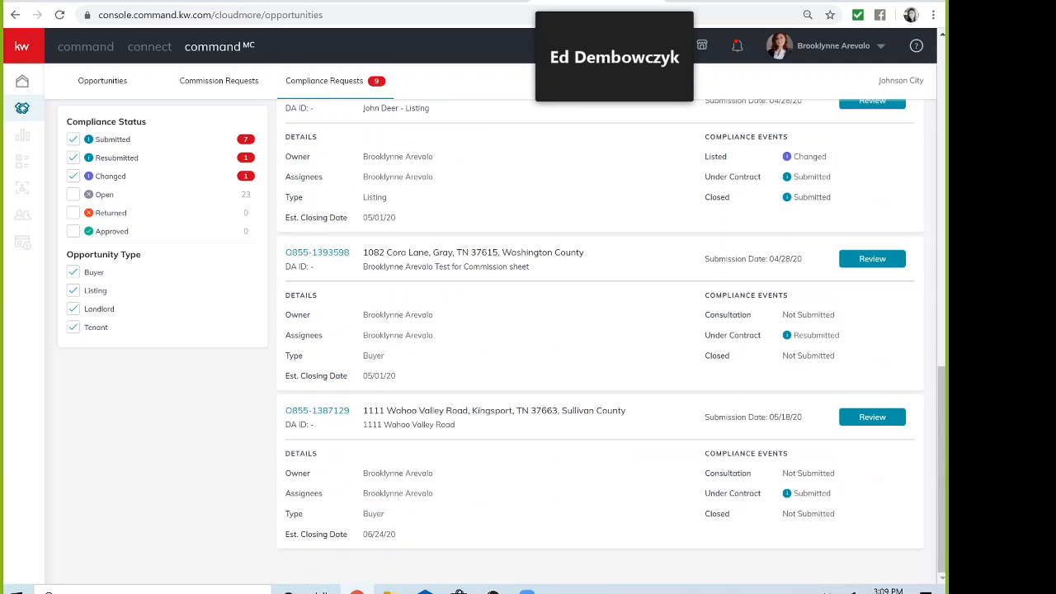
Step: Review all 11 documents of the Wahoo Valley Road submission, advancing to the RF 661 repair amendment
click(873, 417)
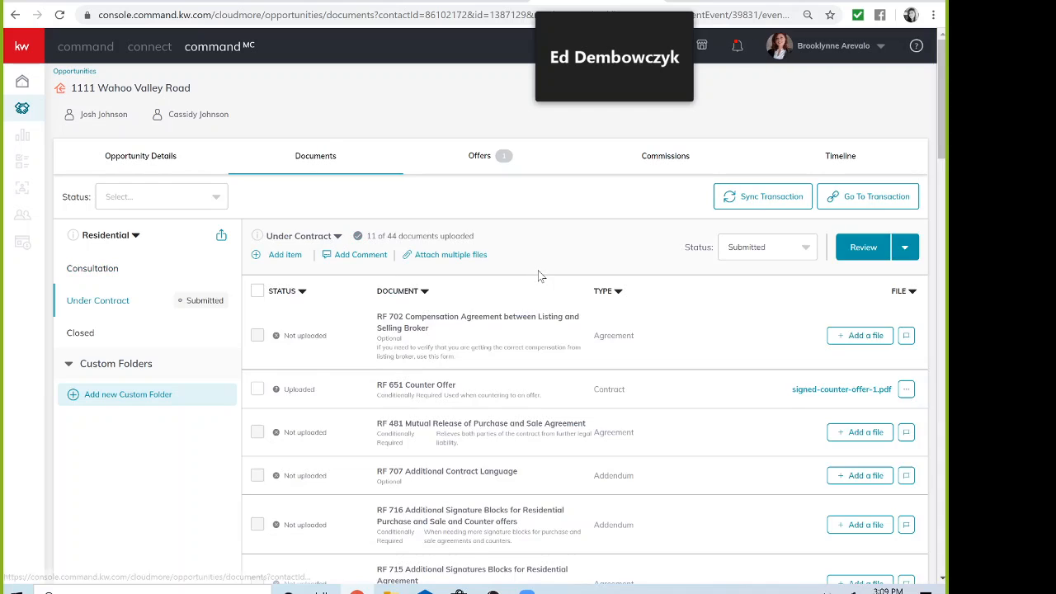
scroll(637, 306, down, 1)
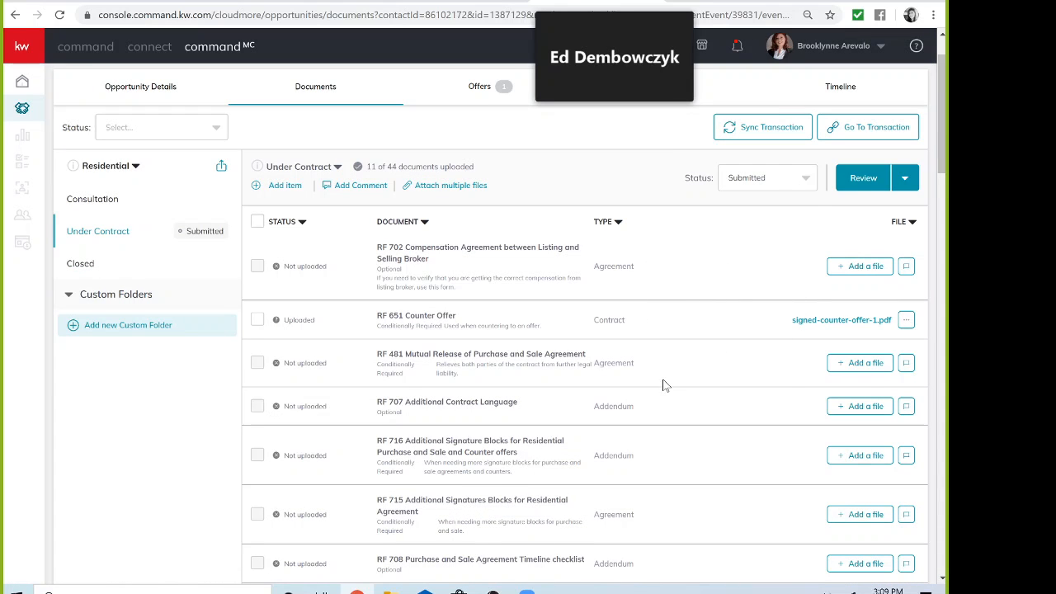
scroll(663, 381, up, 1)
click(907, 250)
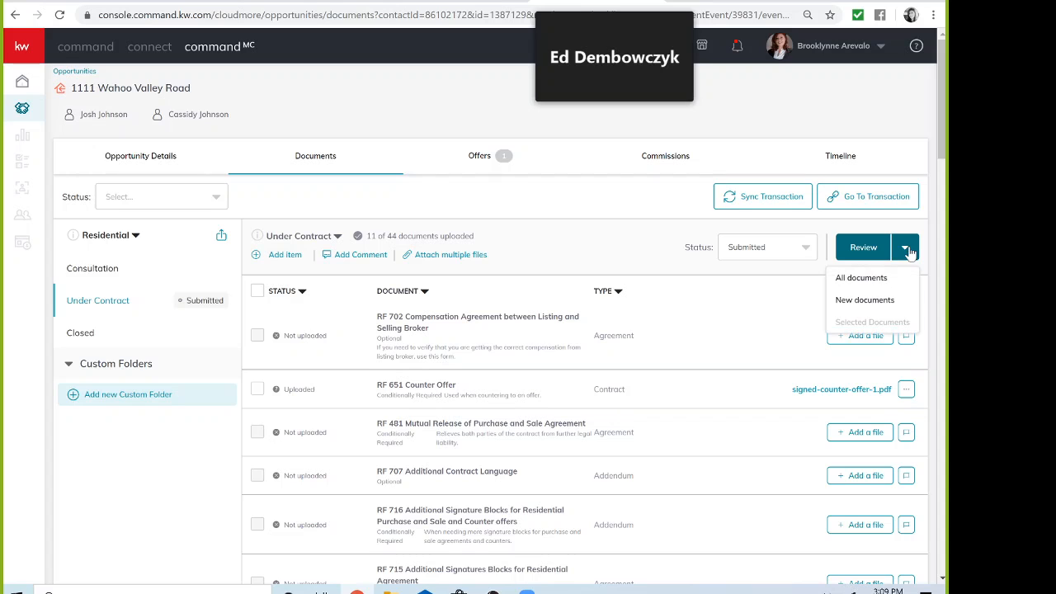
click(878, 282)
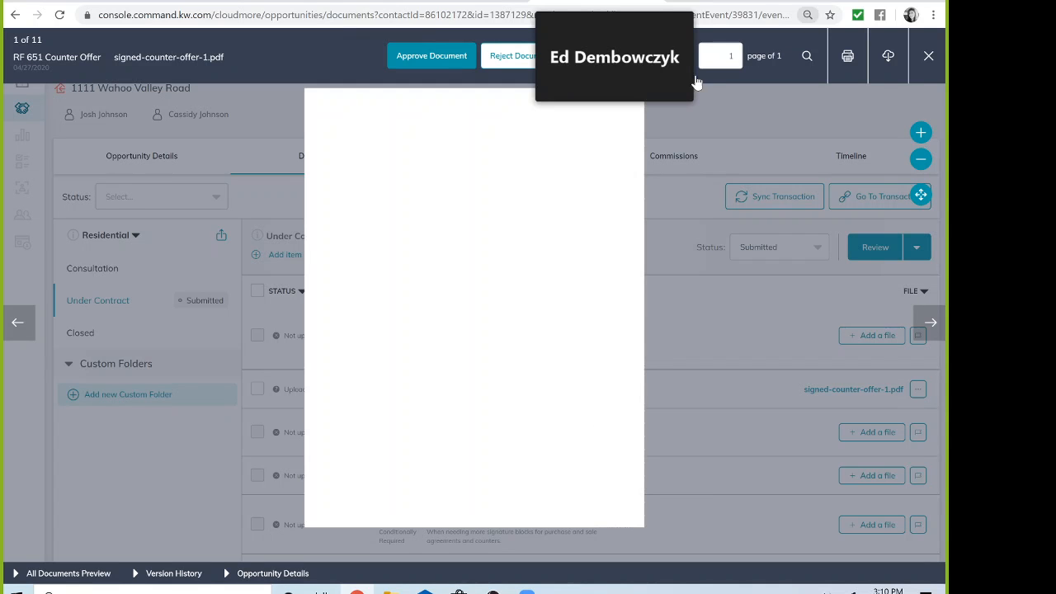
drag(634, 10, 839, 1)
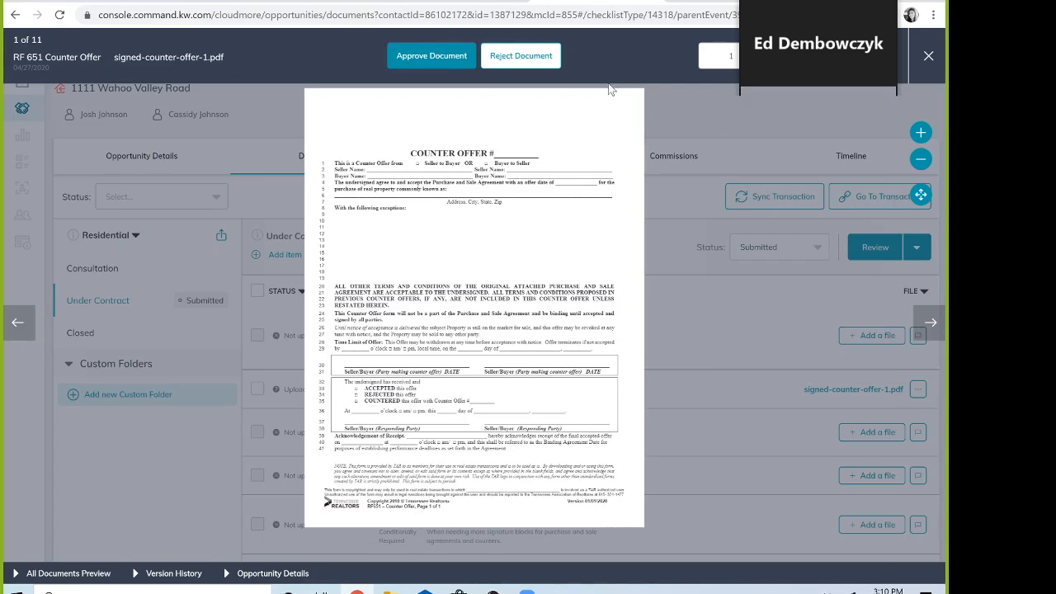
click(929, 323)
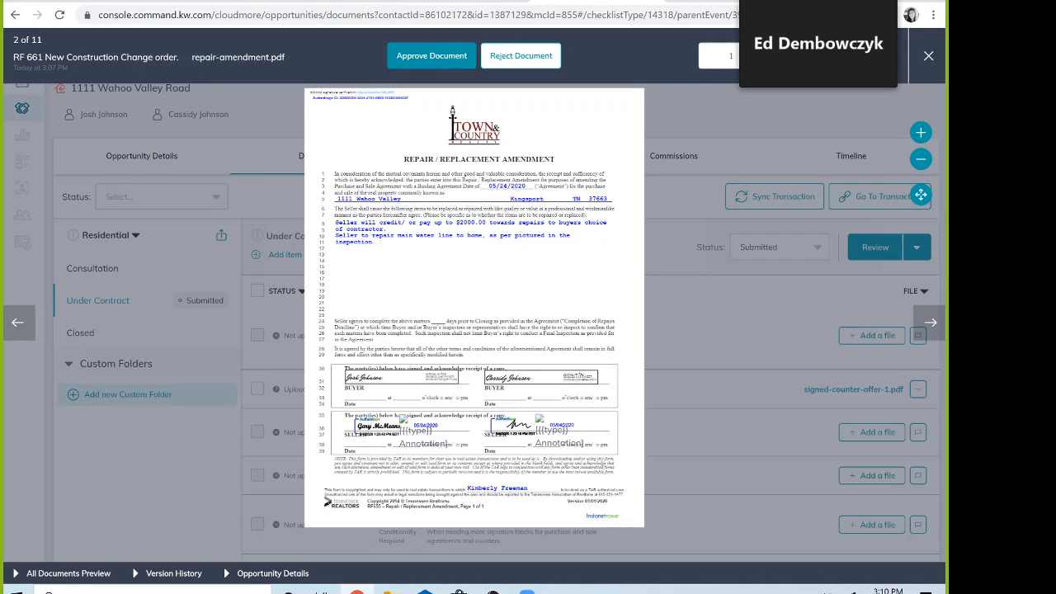
Step: Reject the RF 661 repair amendment with comment 'Wrong file' and close the preview
click(533, 64)
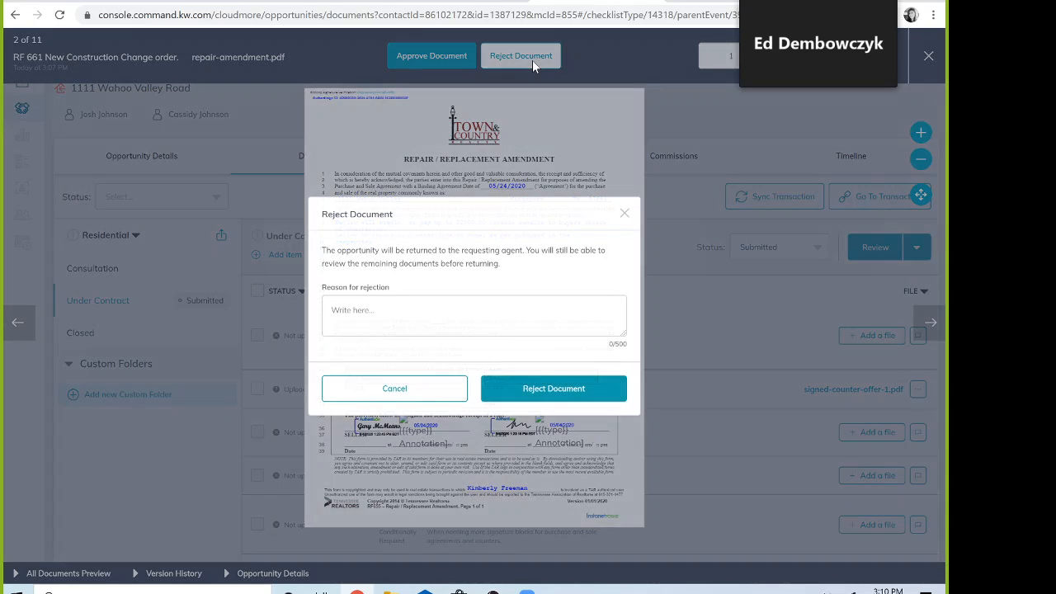
click(473, 316)
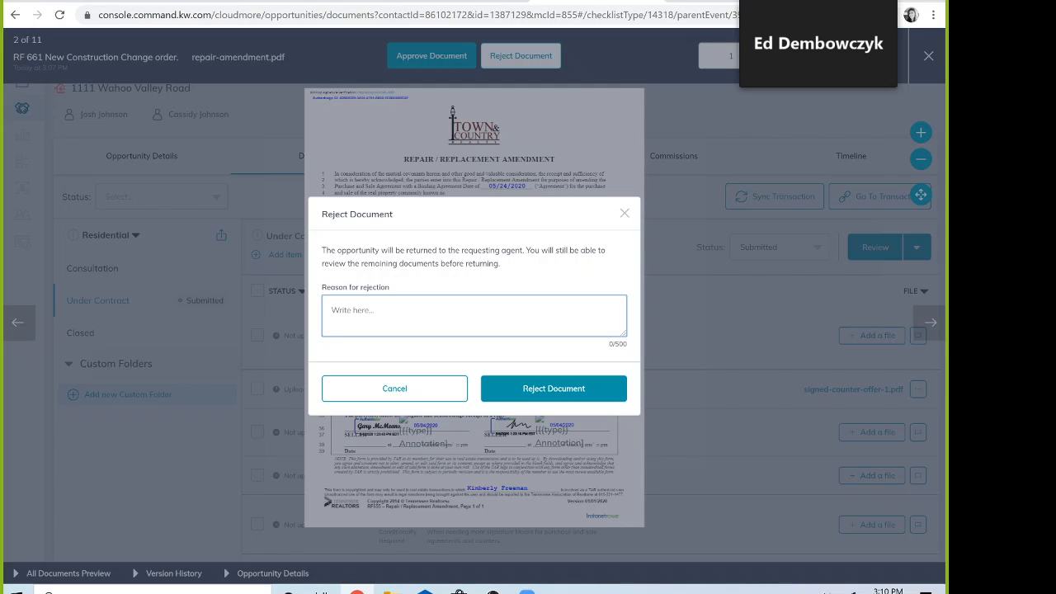
text(Wrong file)
click(519, 388)
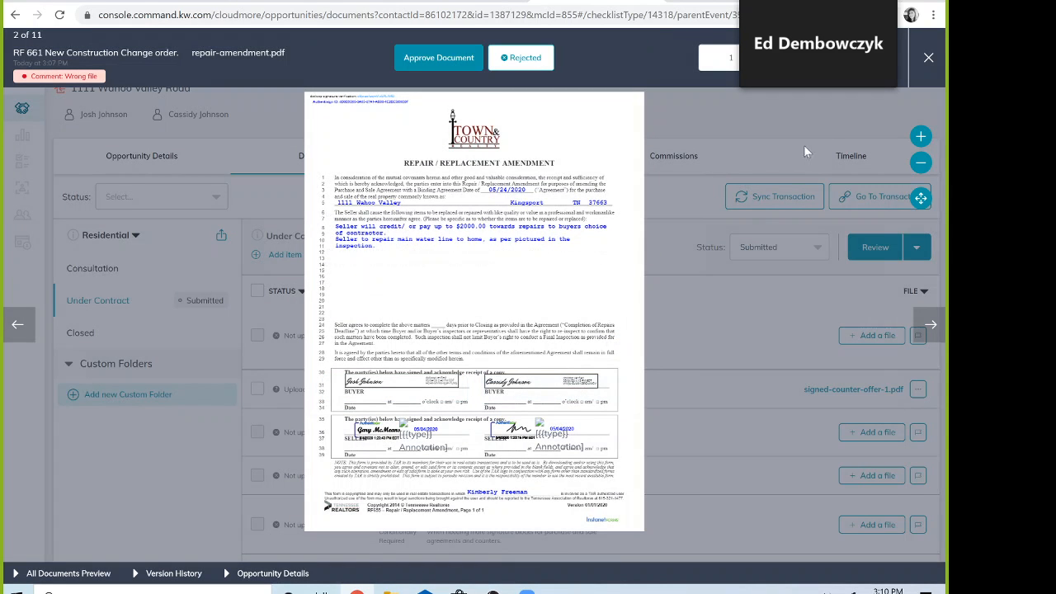
click(928, 60)
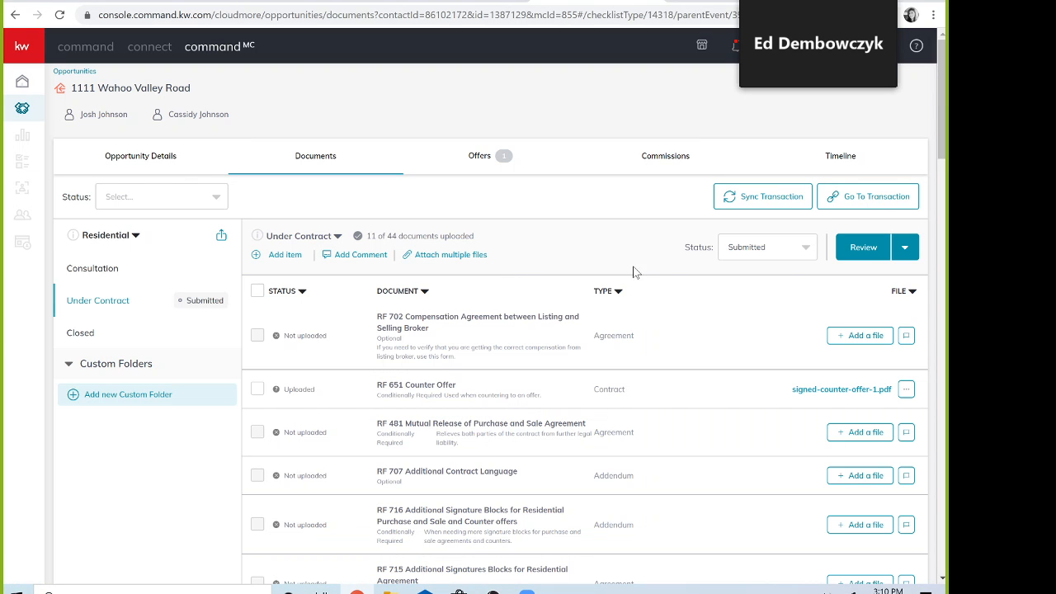
Step: Flag the RF 707 Additional Contract Language row as Missing in the document list
scroll(674, 275, down, 3)
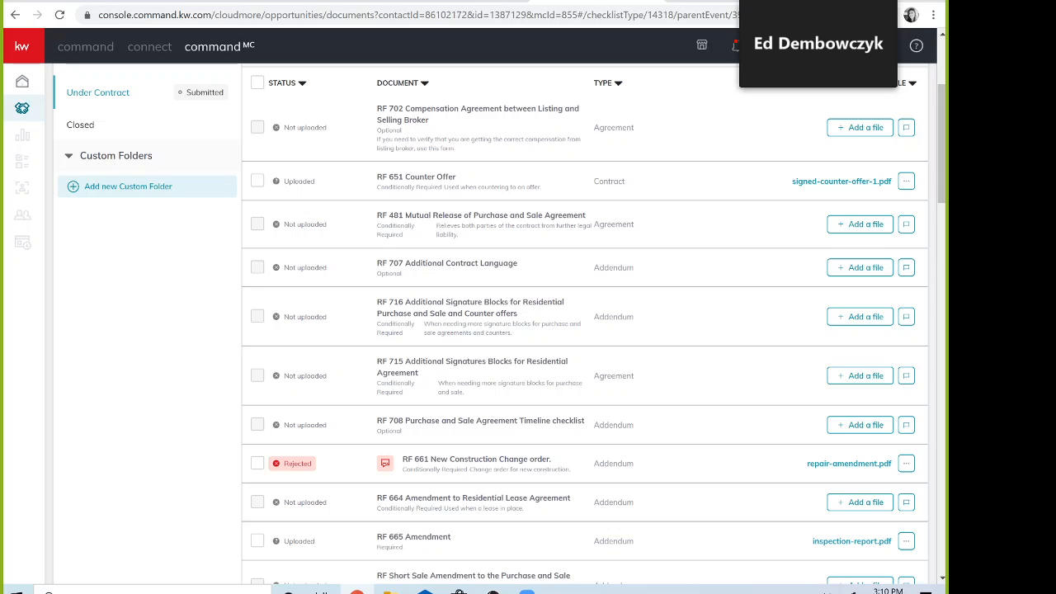
click(905, 267)
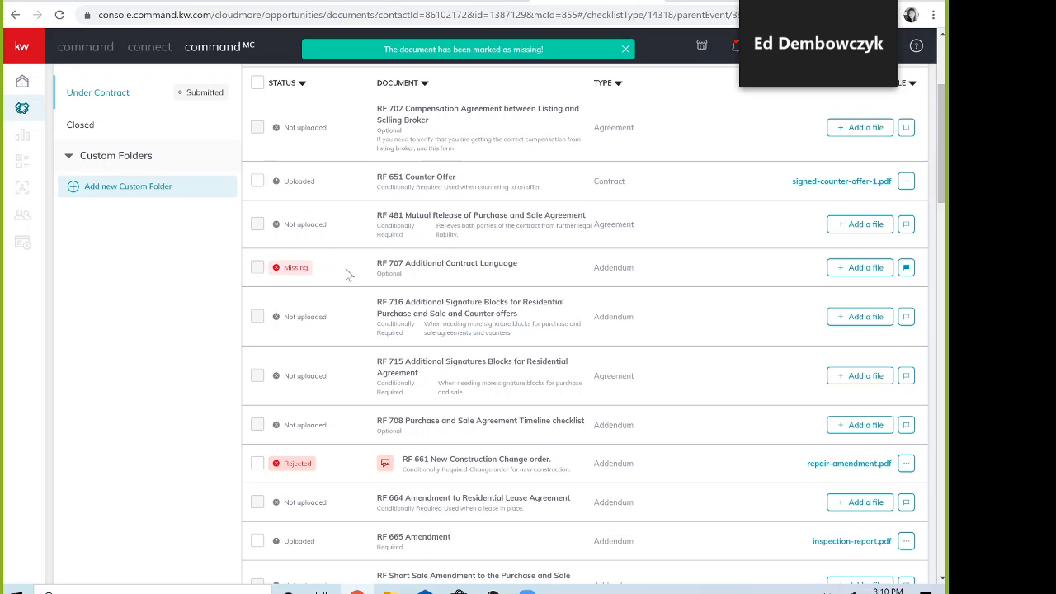
scroll(317, 272, down, 1)
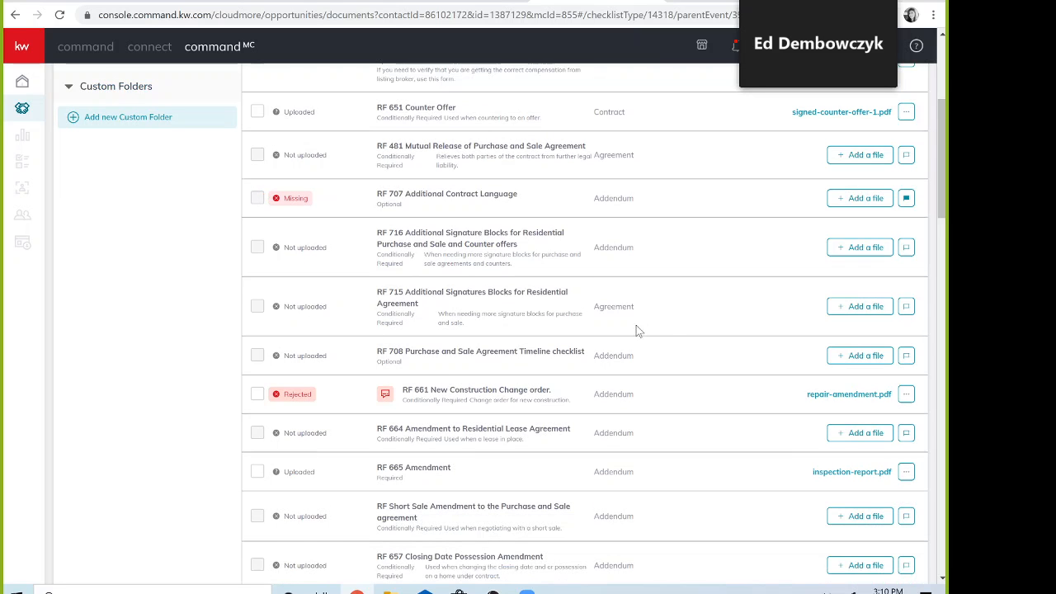
scroll(666, 329, down, 1)
scroll(666, 328, down, 2)
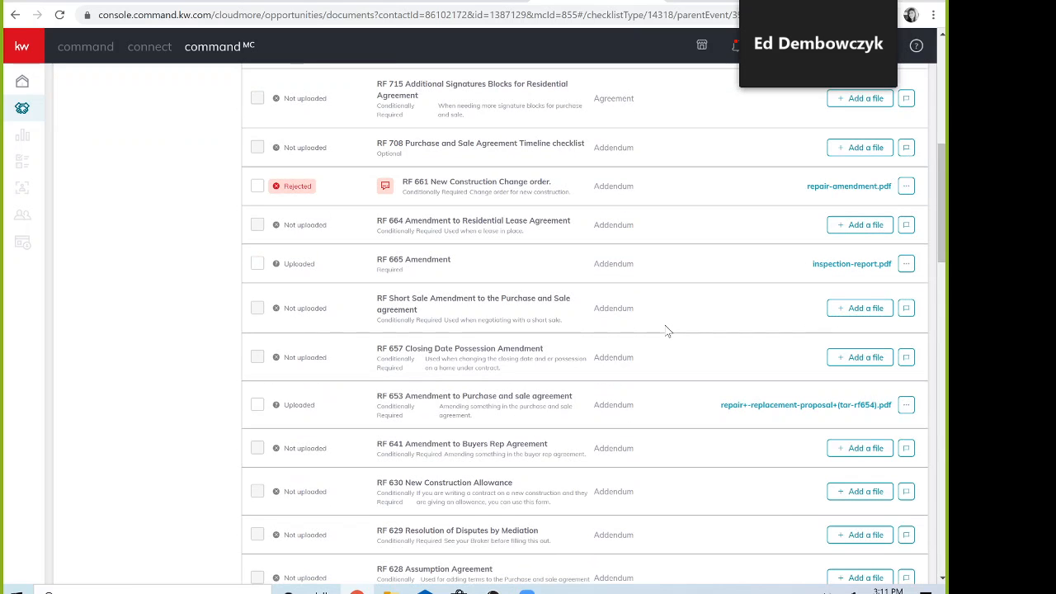
scroll(666, 329, up, 7)
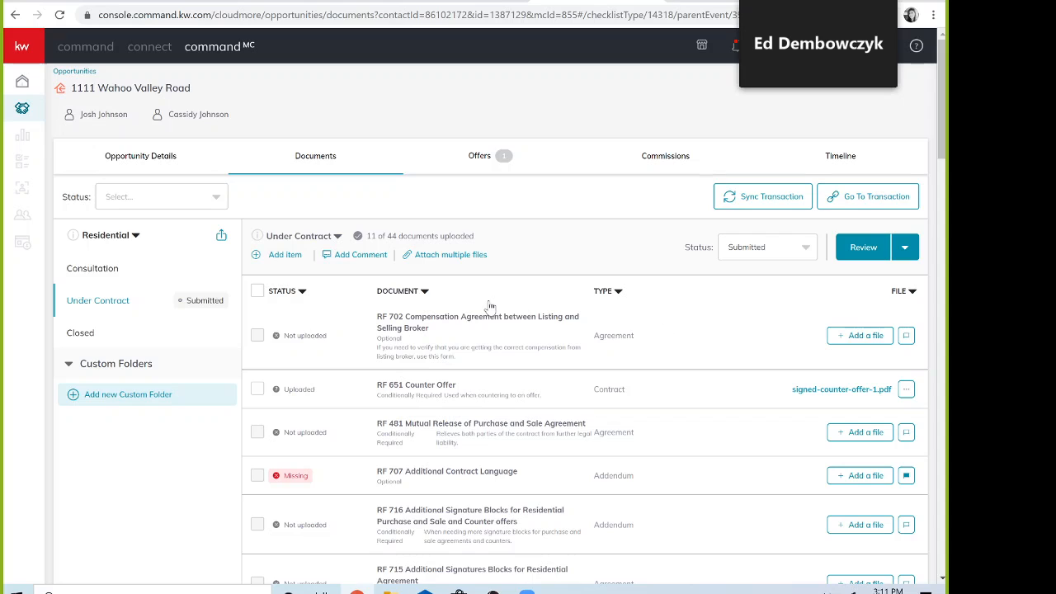
click(97, 57)
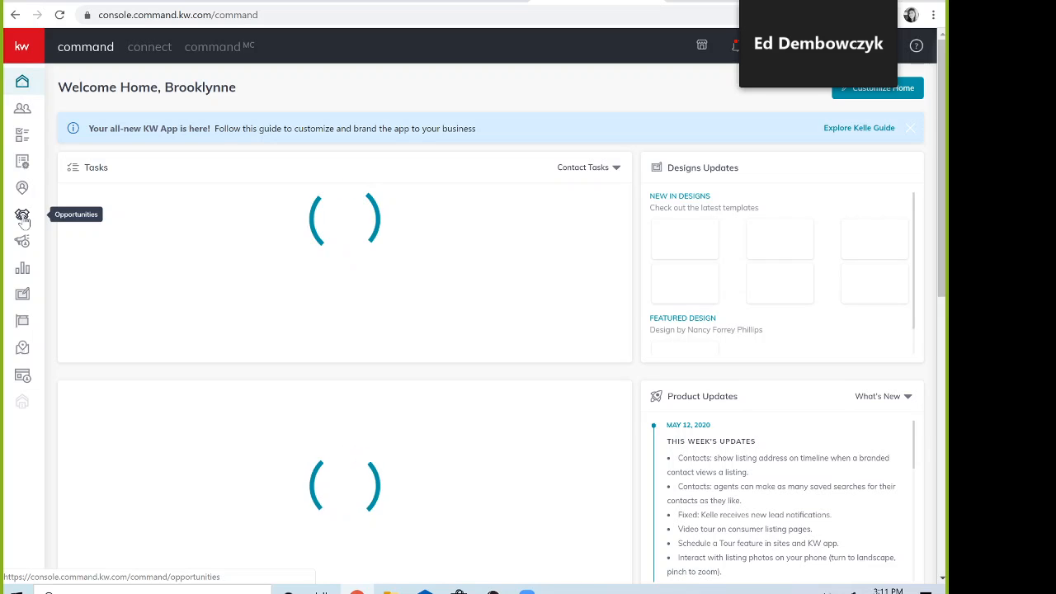
click(23, 216)
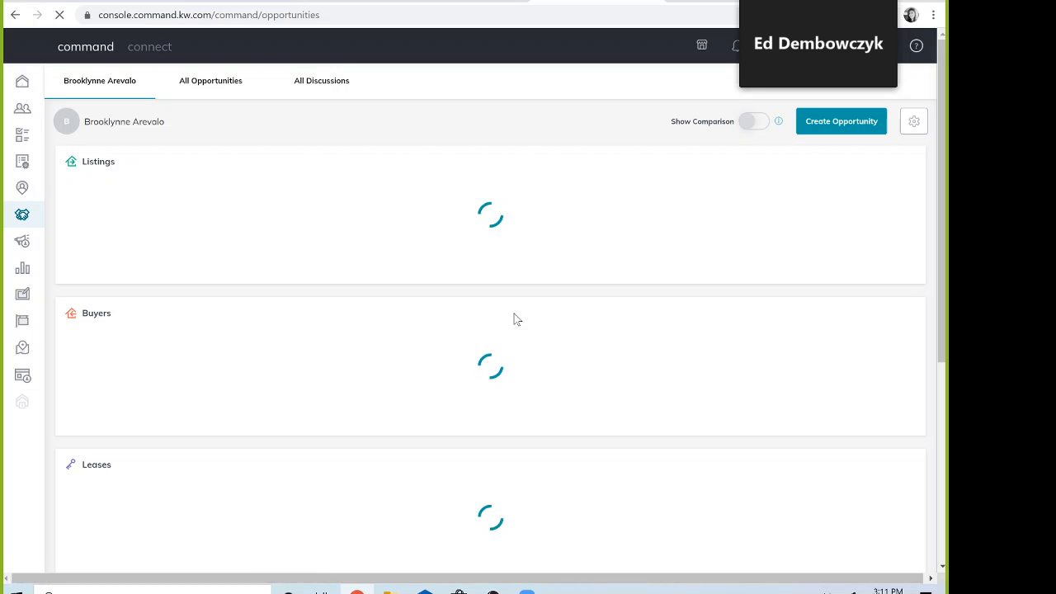
click(228, 88)
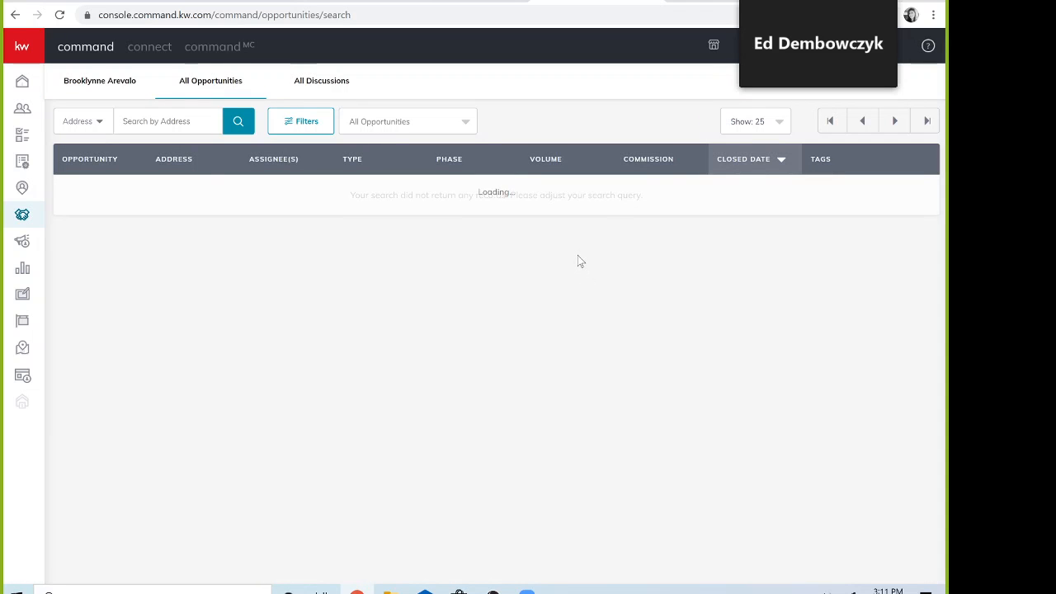
scroll(578, 255, down, 5)
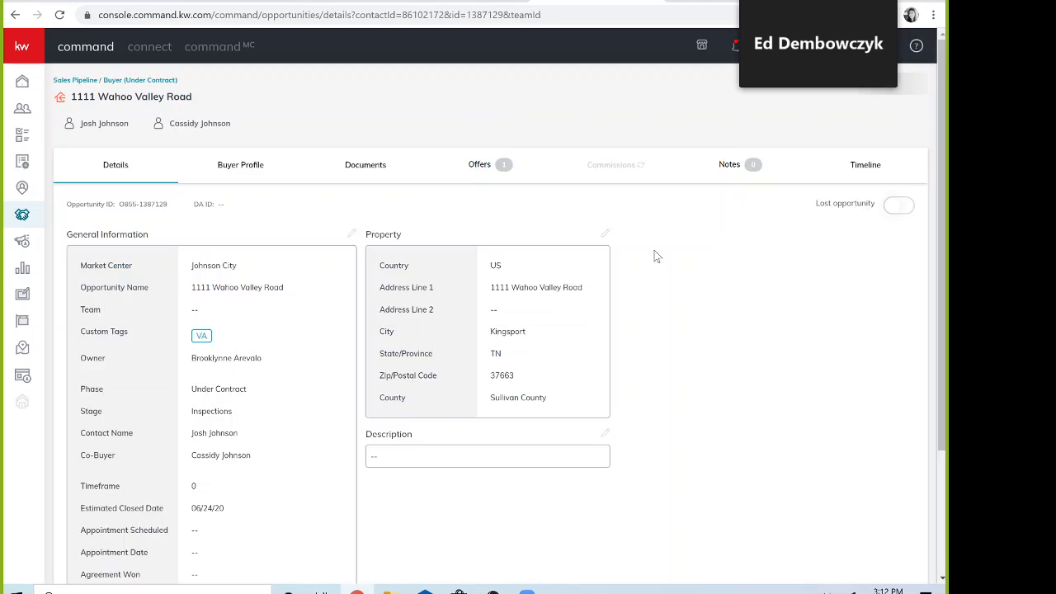
click(370, 165)
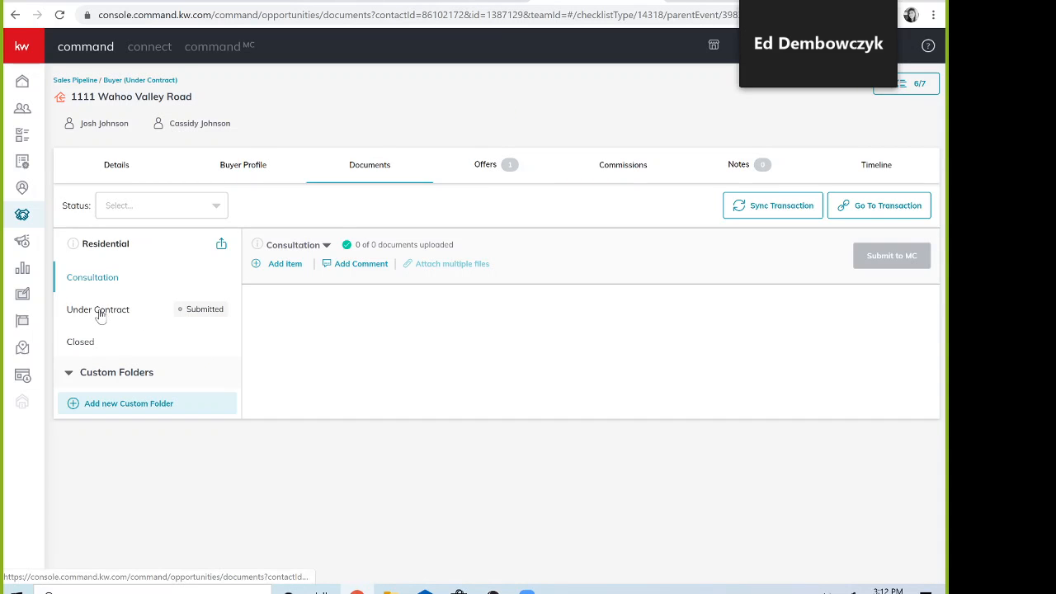
Step: Open the Under Contract checklist and view RF 661's 'Wrong file' rejection comment
click(99, 312)
scroll(614, 307, down, 2)
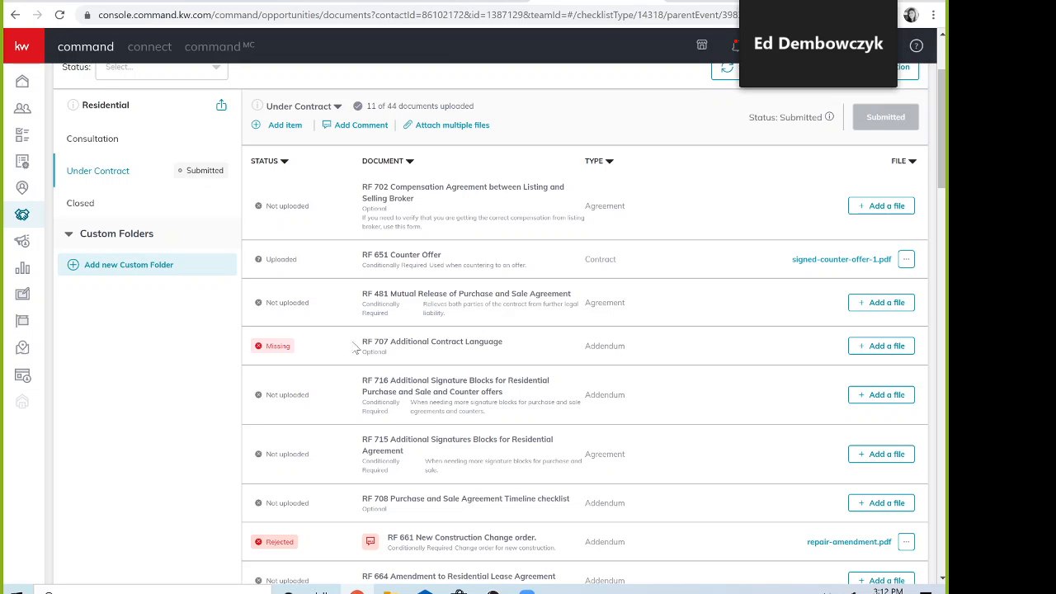
scroll(354, 346, down, 2)
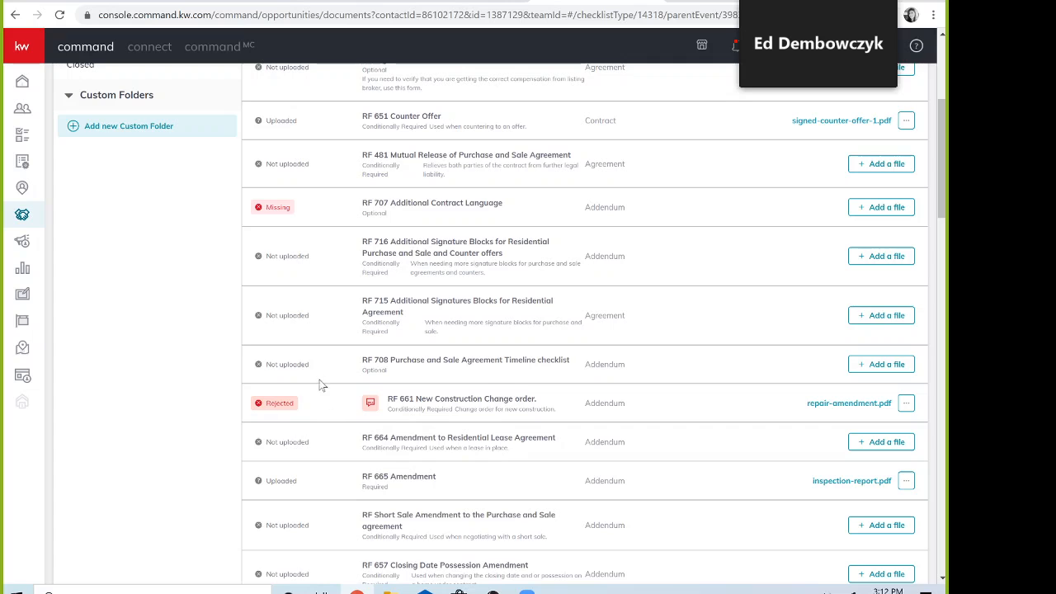
mouse_move(373, 407)
Step: Replace the rejected RF 661 file with Signed Covid Amendment.pdf from Dotloop
click(906, 403)
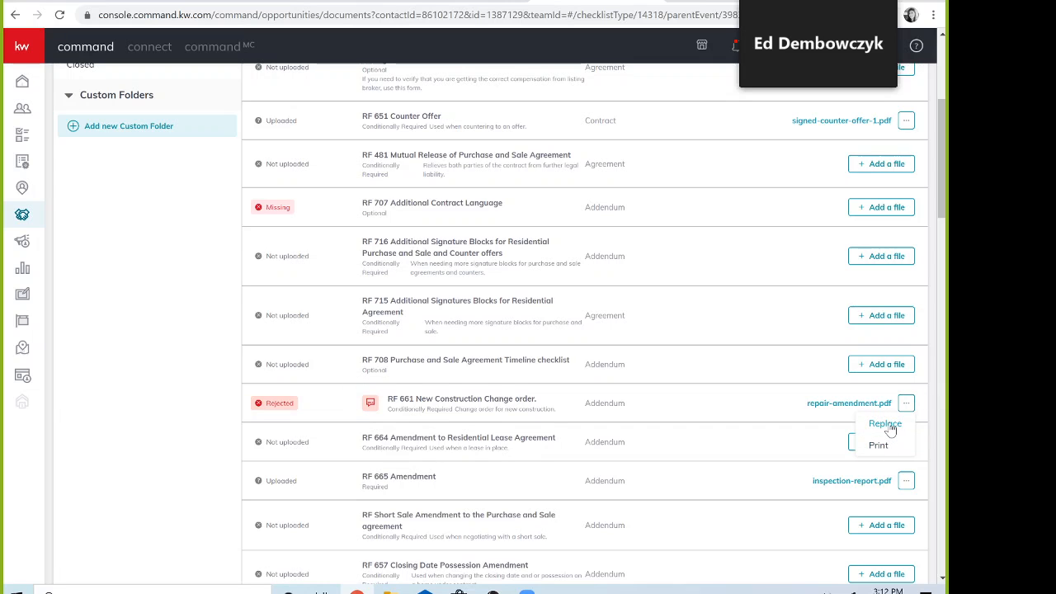
click(885, 424)
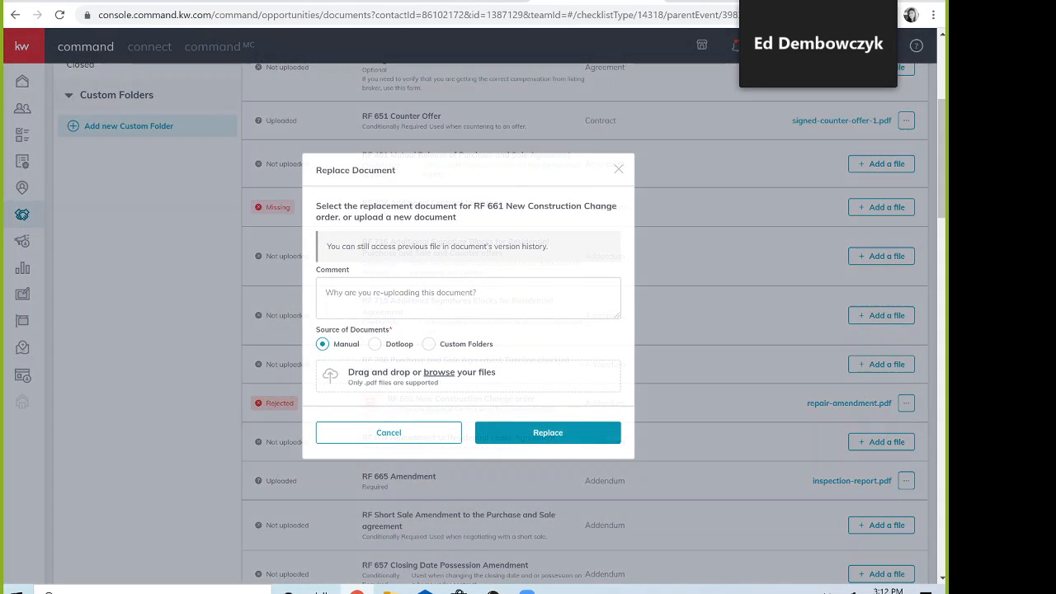
click(375, 343)
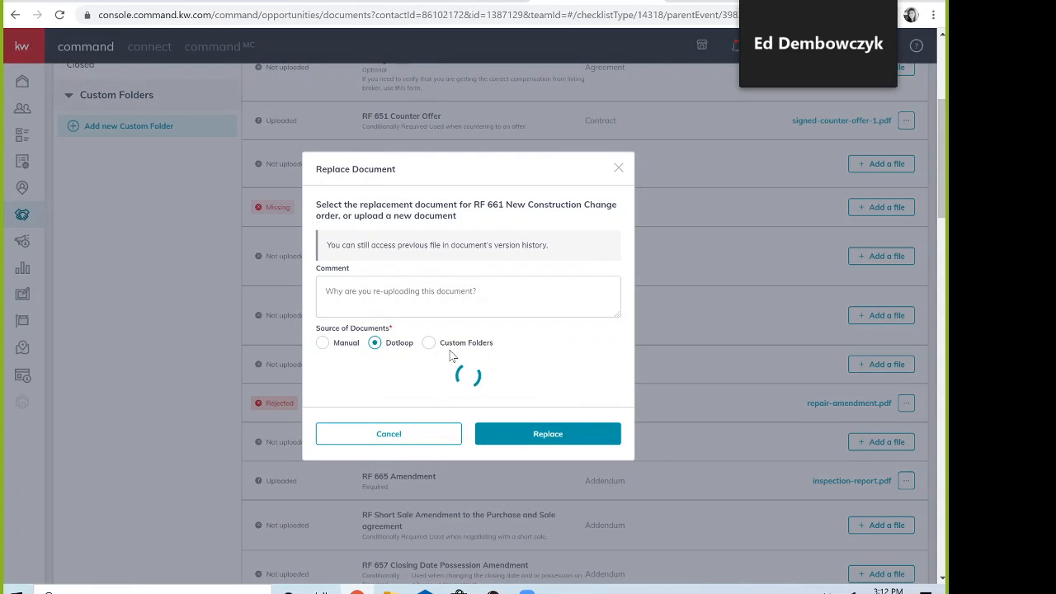
scroll(449, 355, down, 3)
scroll(449, 355, down, 1)
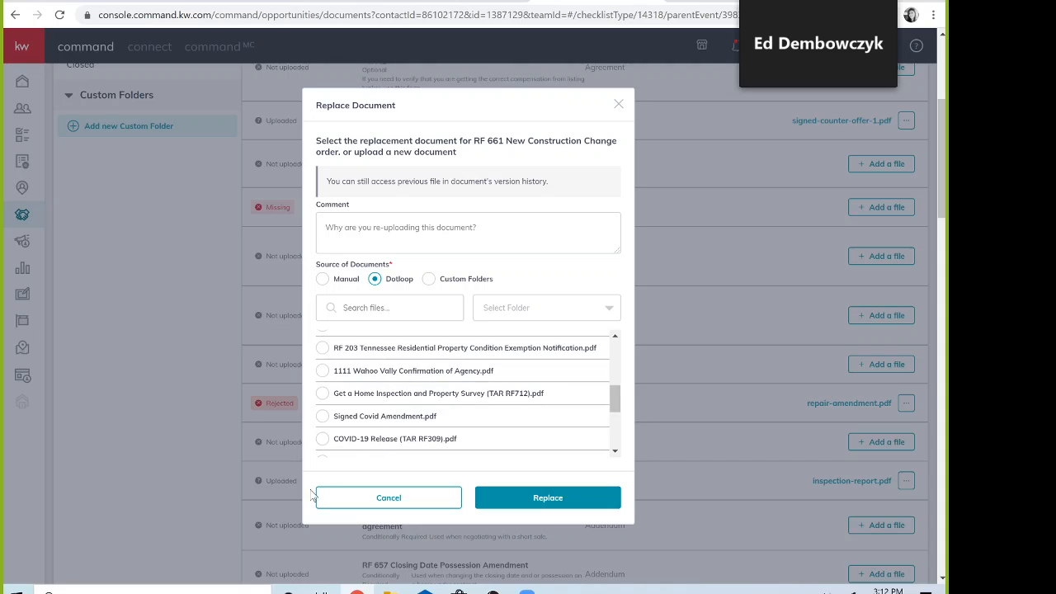
click(323, 417)
click(551, 502)
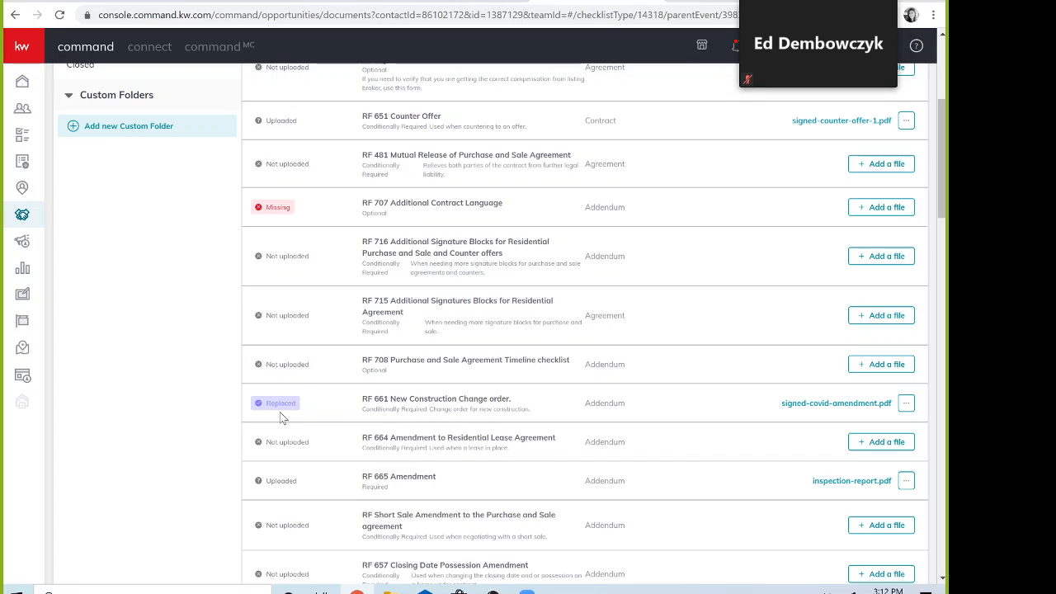
scroll(624, 373, up, 4)
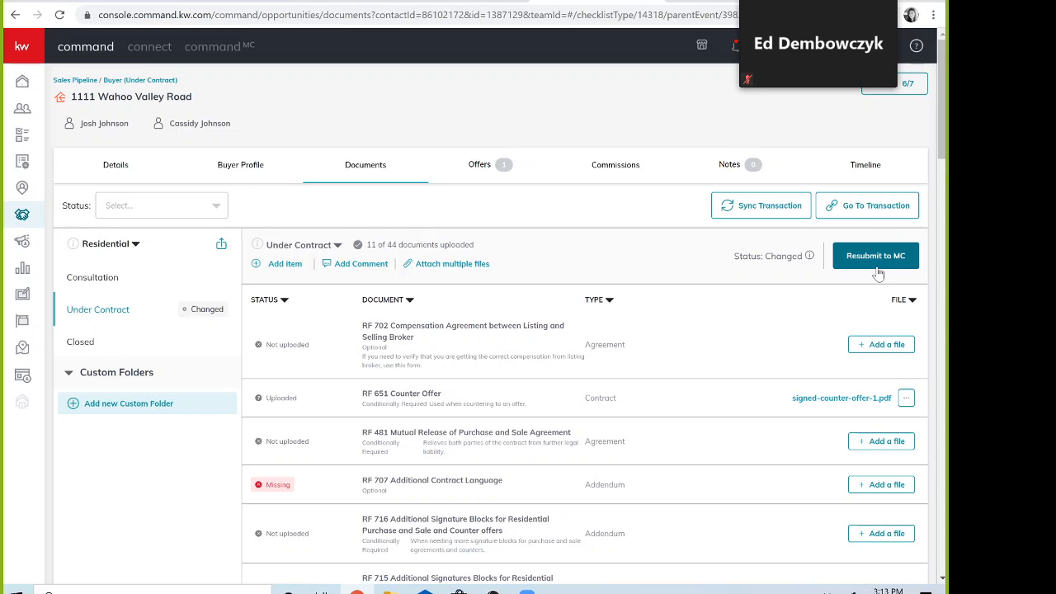
scroll(847, 293, down, 1)
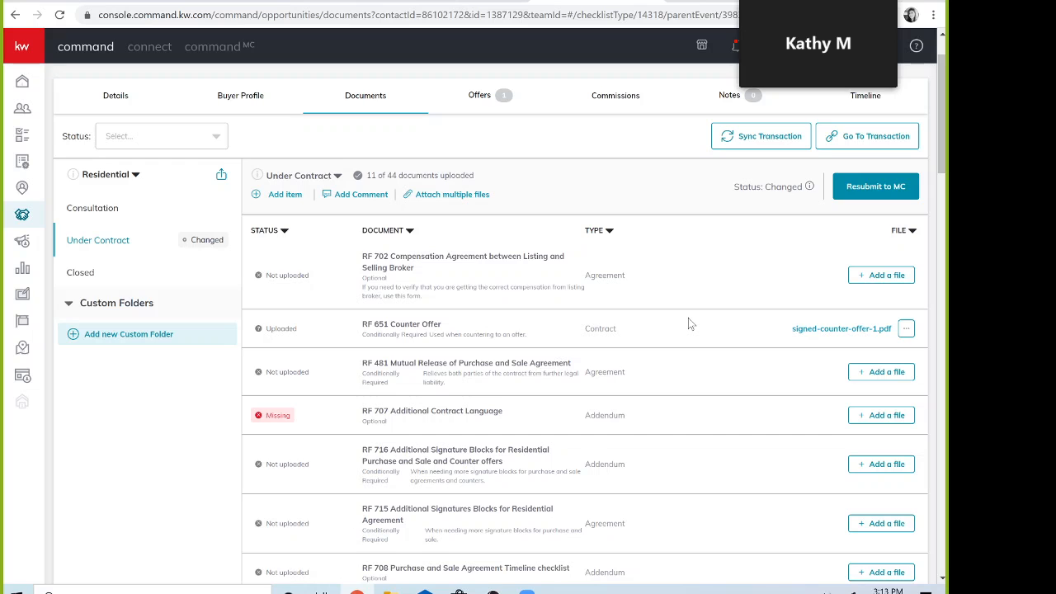
scroll(692, 322, down, 1)
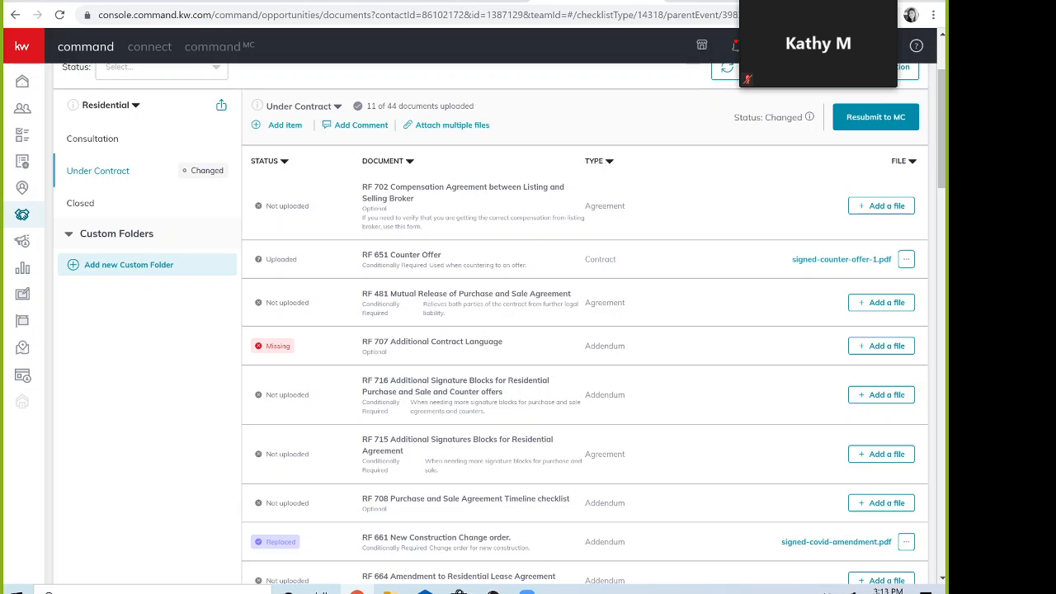
scroll(509, 208, down, 1)
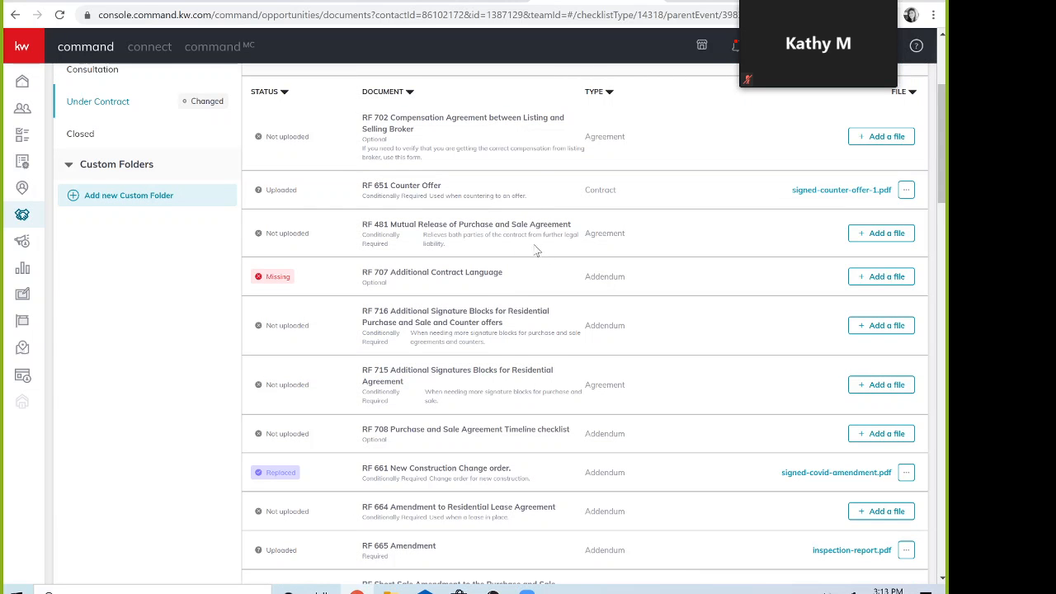
scroll(513, 406, down, 1)
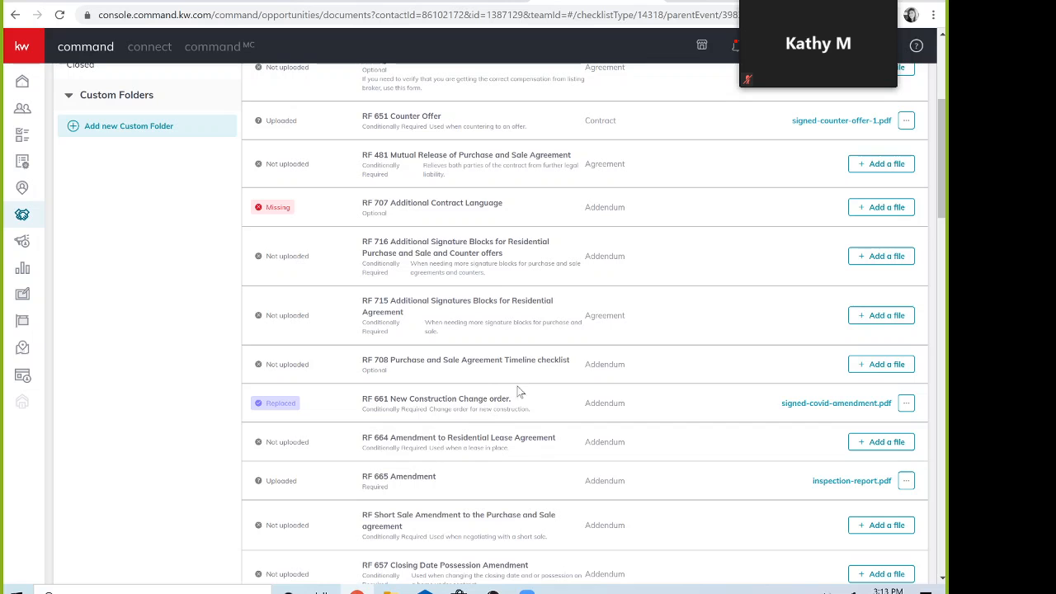
scroll(586, 330, down, 1)
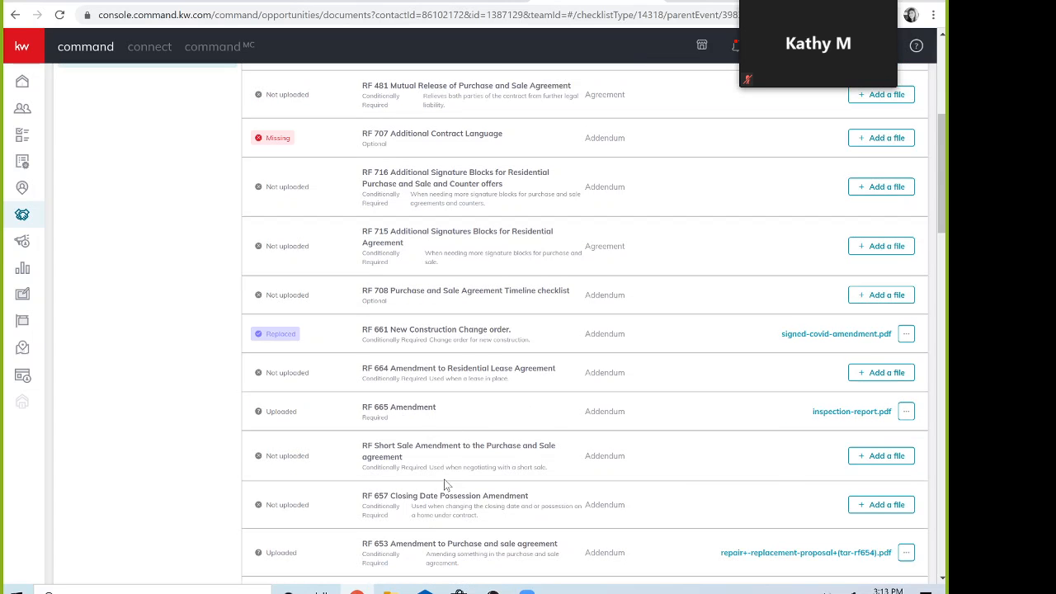
scroll(444, 484, down, 2)
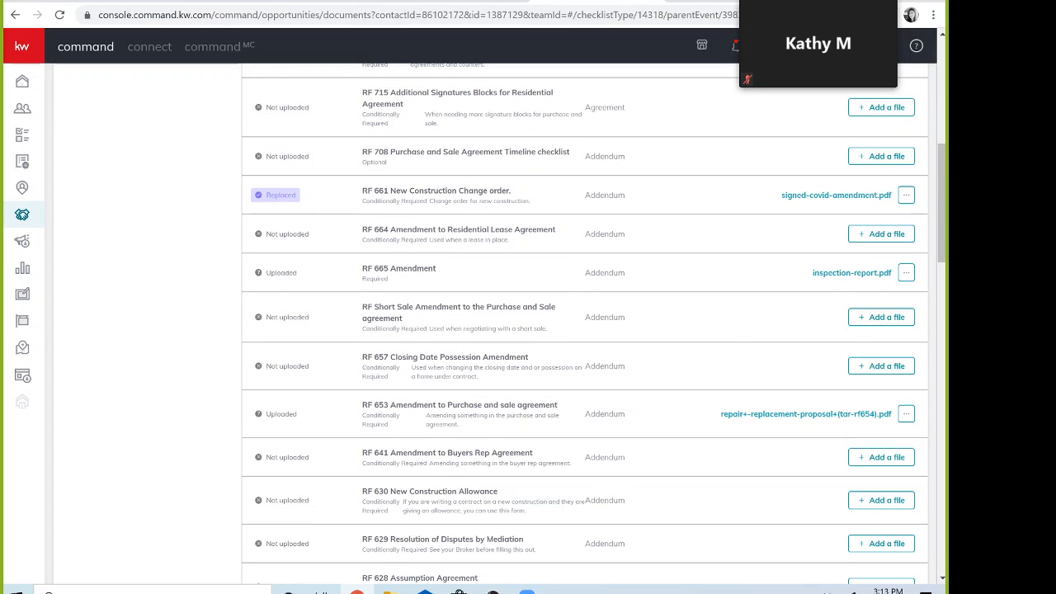
scroll(584, 330, down, 8)
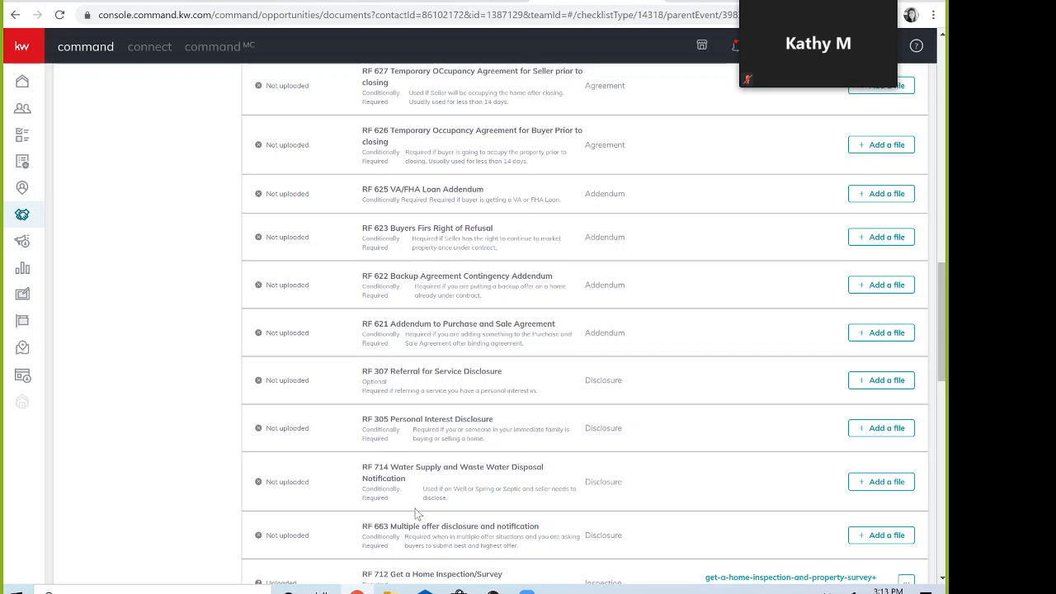
scroll(417, 512, down, 4)
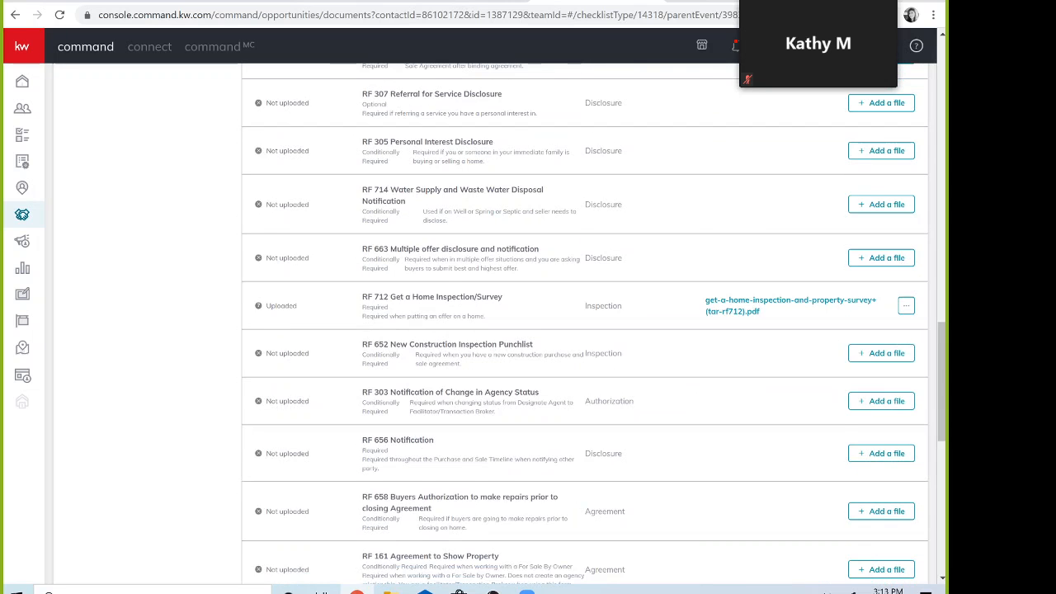
scroll(484, 495, down, 4)
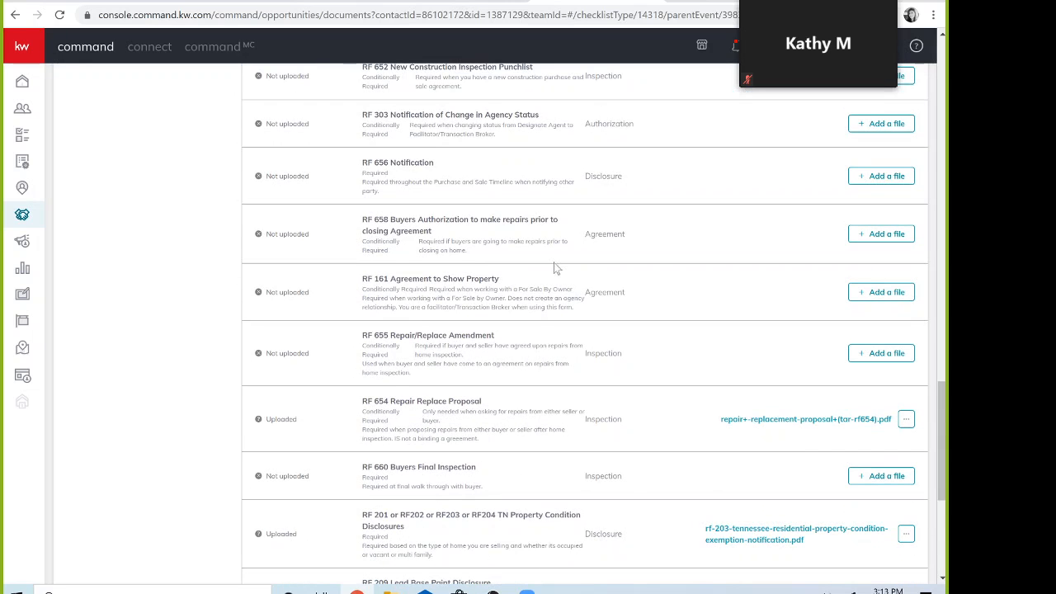
scroll(602, 454, down, 5)
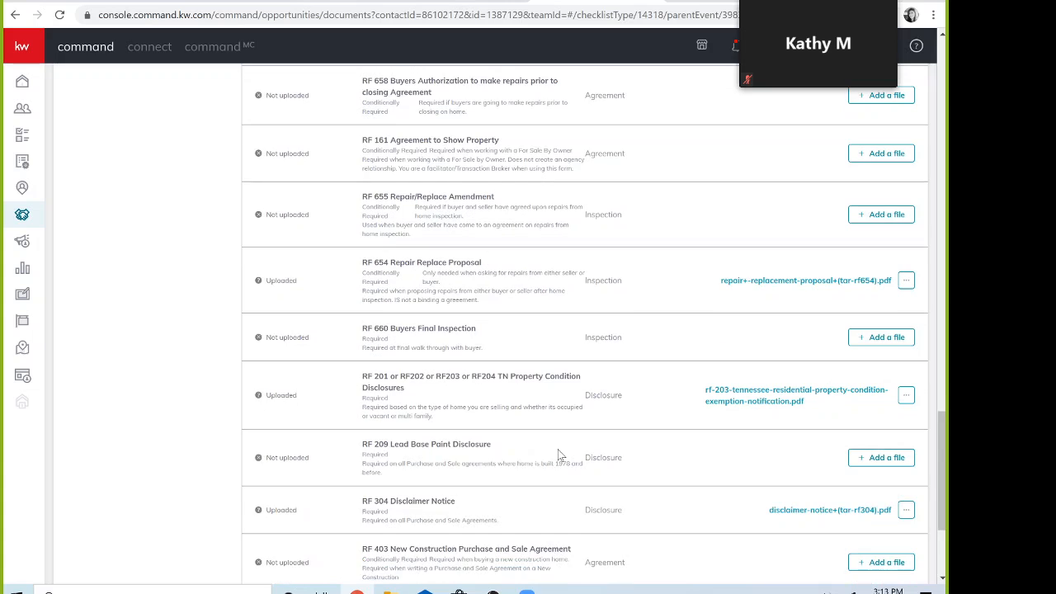
scroll(665, 394, up, 20)
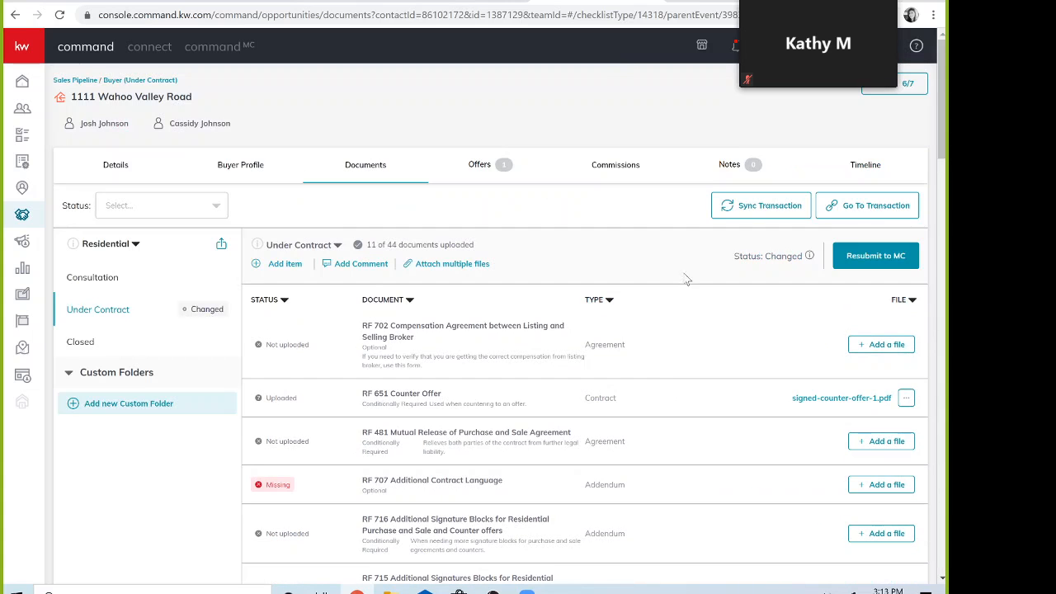
Step: Open the Closed folder, showing 0 of 4 required documents uploaded
click(81, 345)
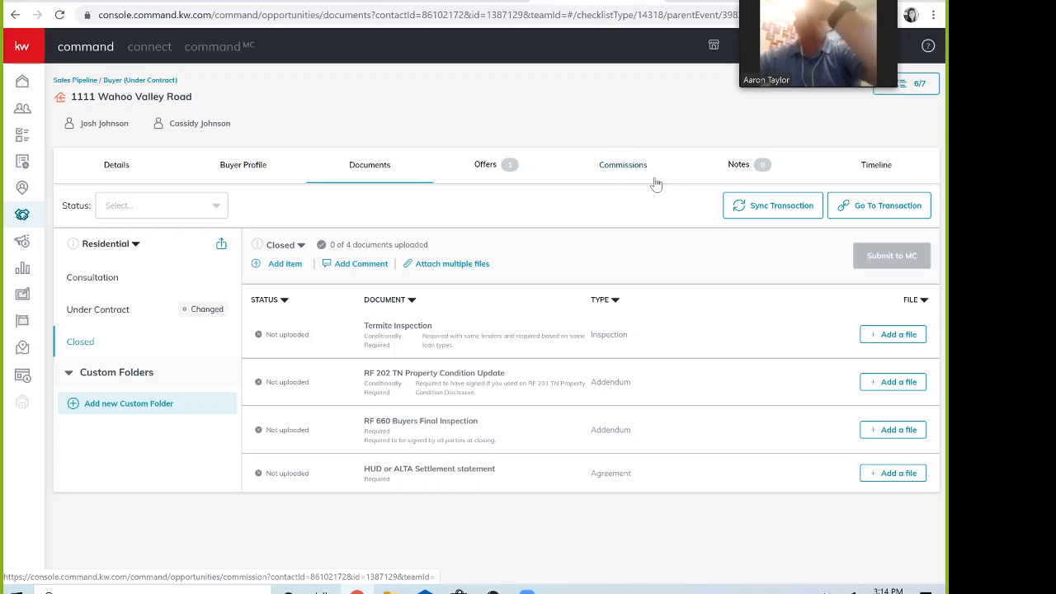
Step: Change the accepted offer's response back to review and create a new 'Initial Offer' version
click(488, 168)
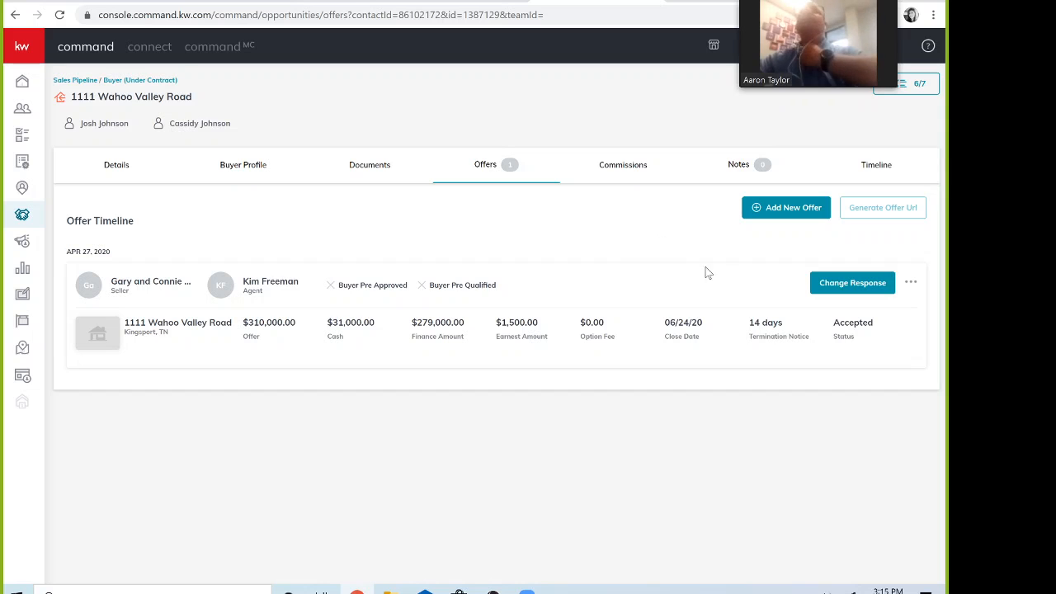
click(856, 282)
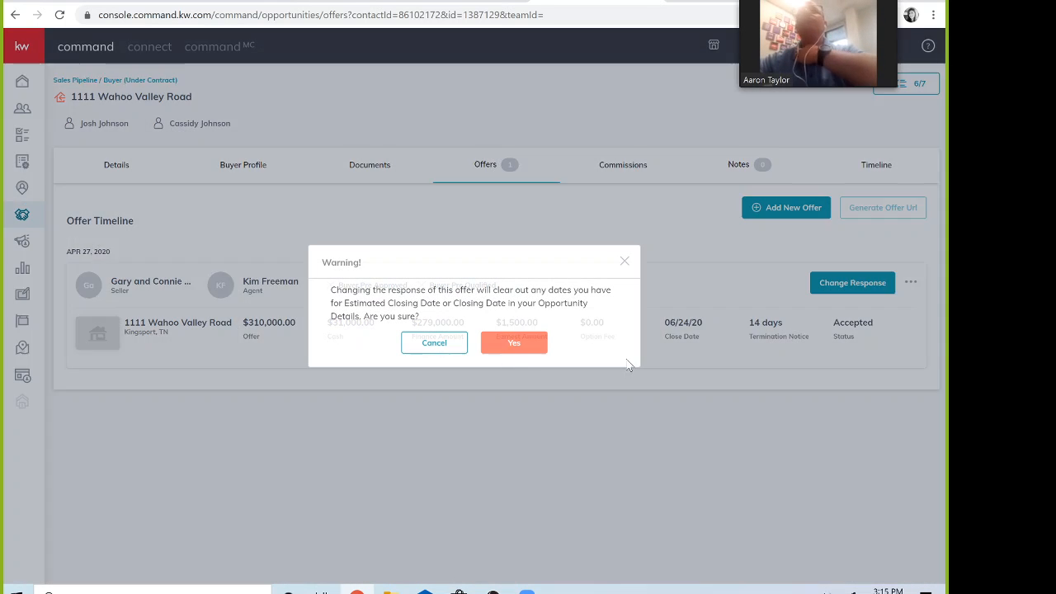
click(509, 345)
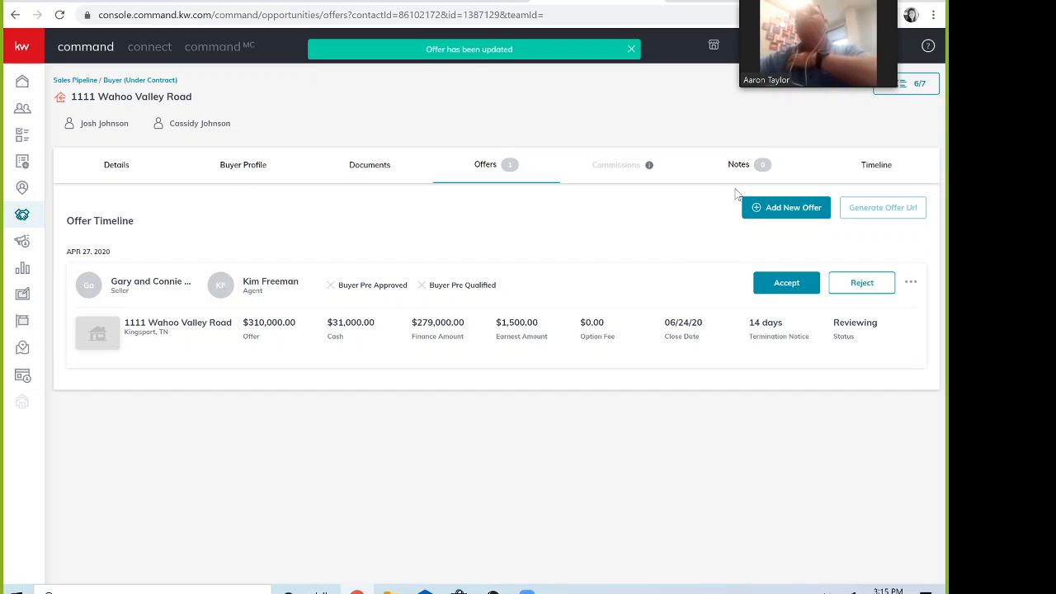
click(785, 216)
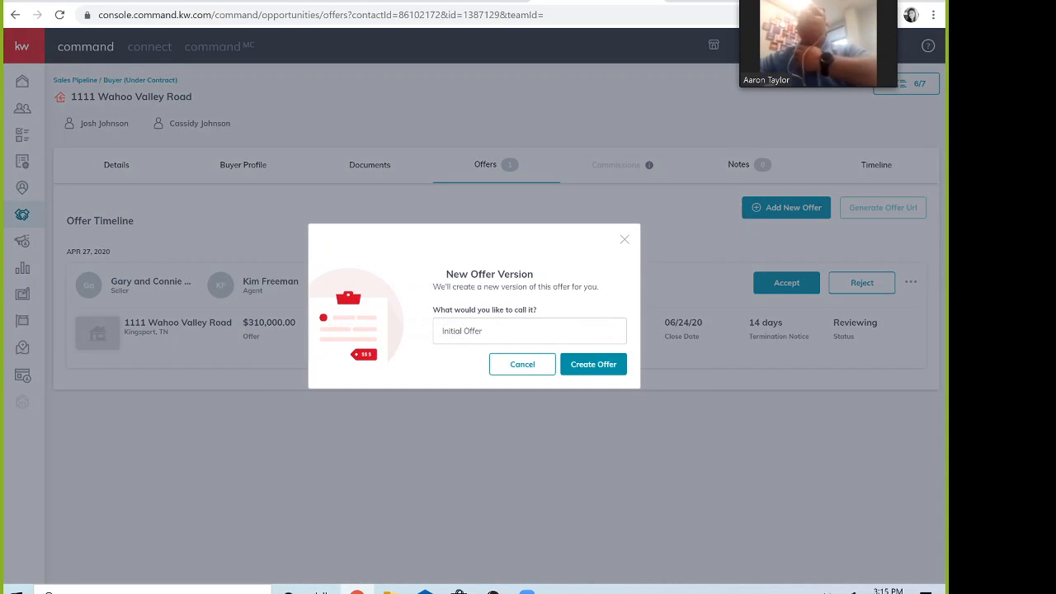
click(588, 365)
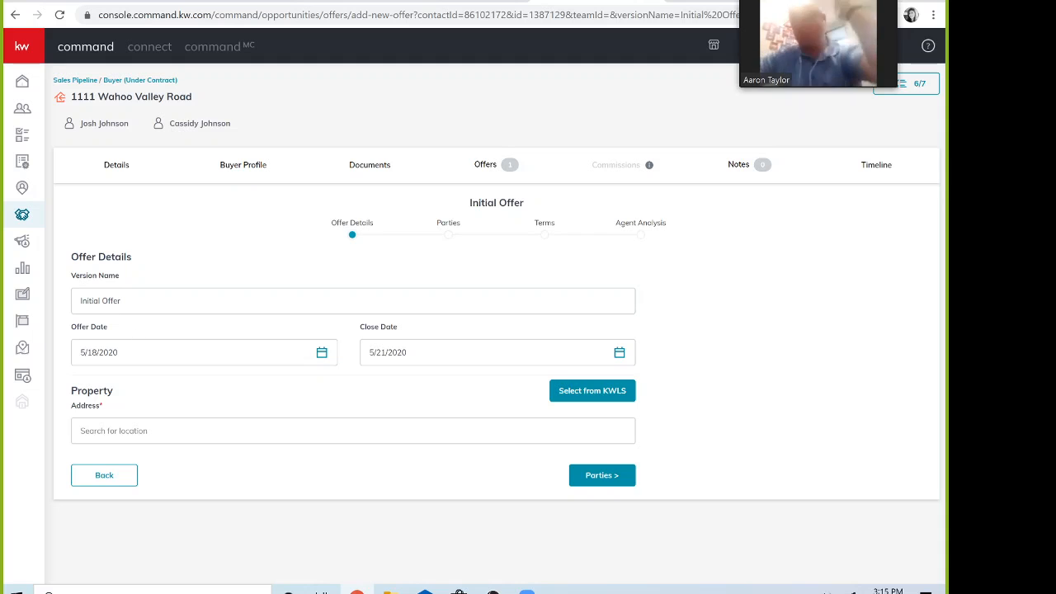
Step: Set the Initial Offer's close date to June 22, 2020
click(123, 301)
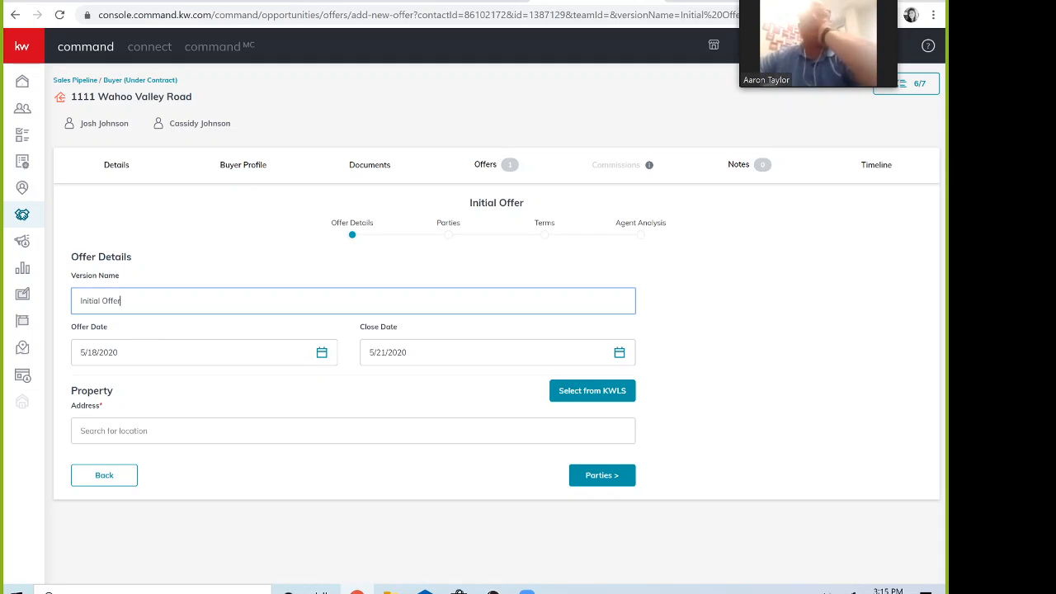
click(149, 352)
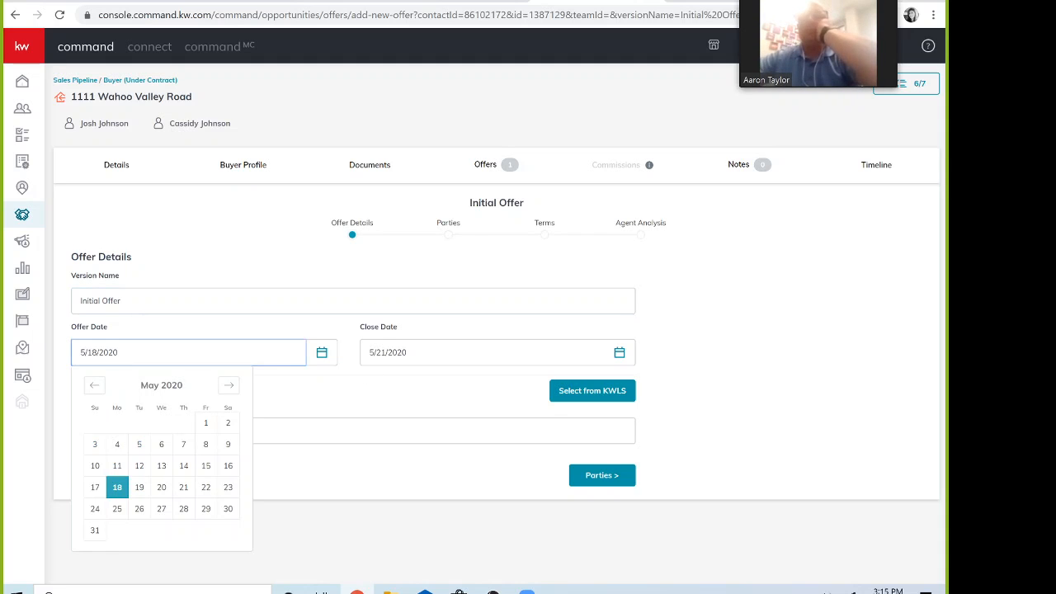
click(397, 352)
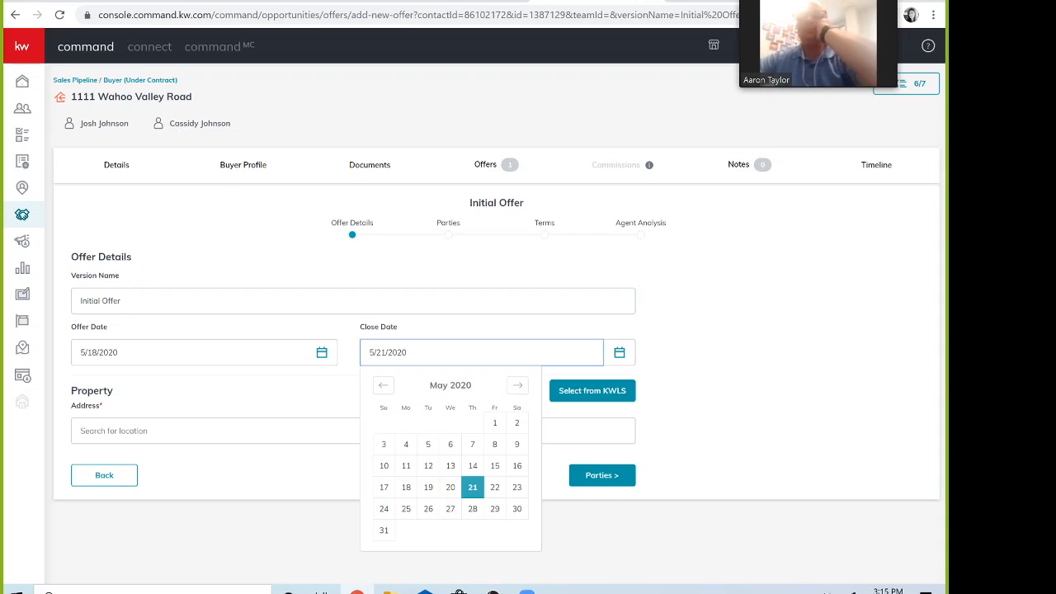
click(428, 508)
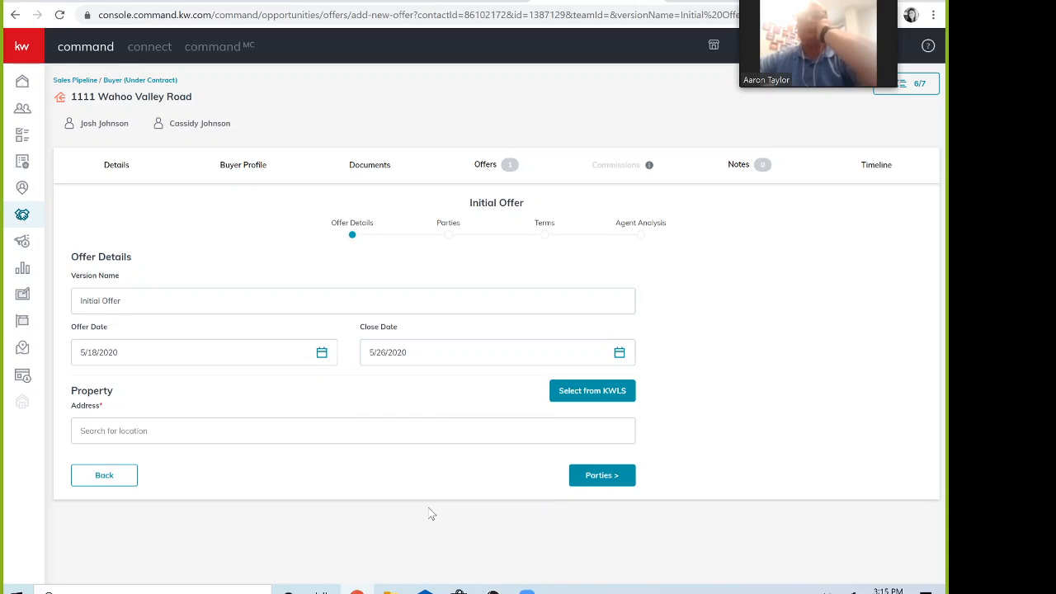
click(623, 353)
click(517, 386)
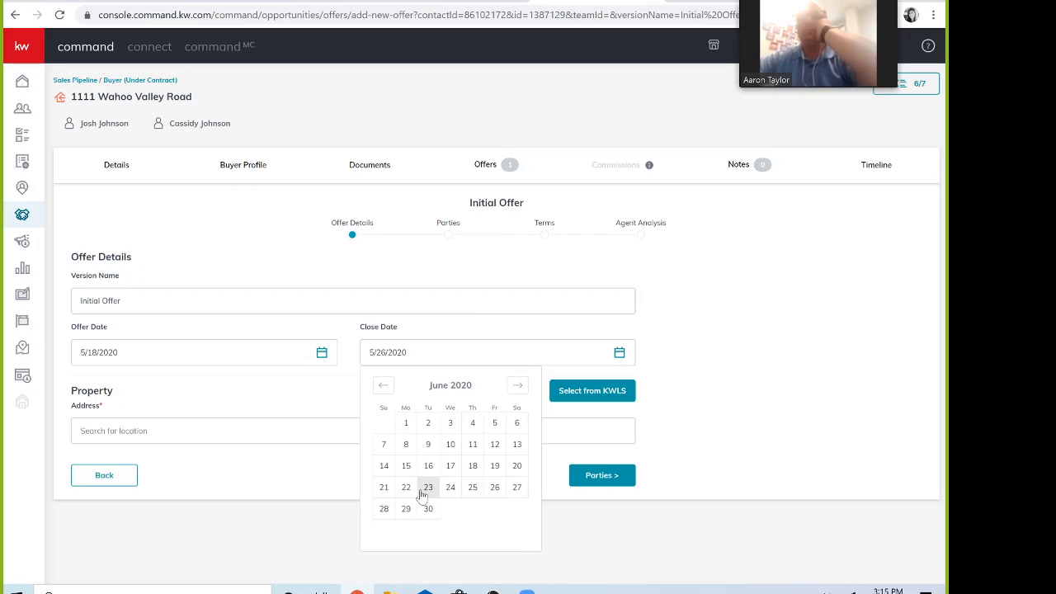
click(405, 486)
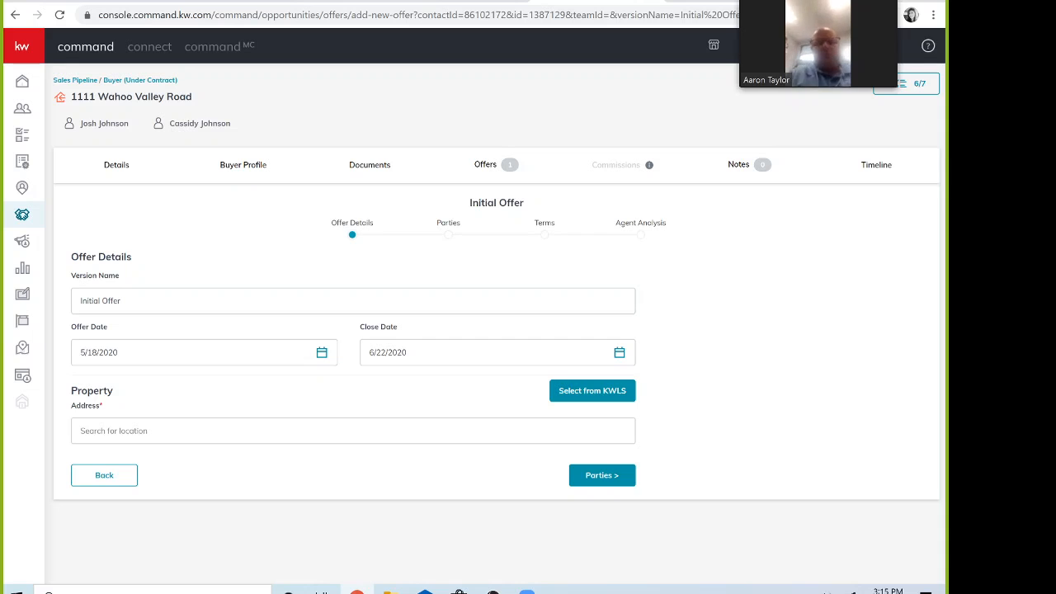
click(198, 431)
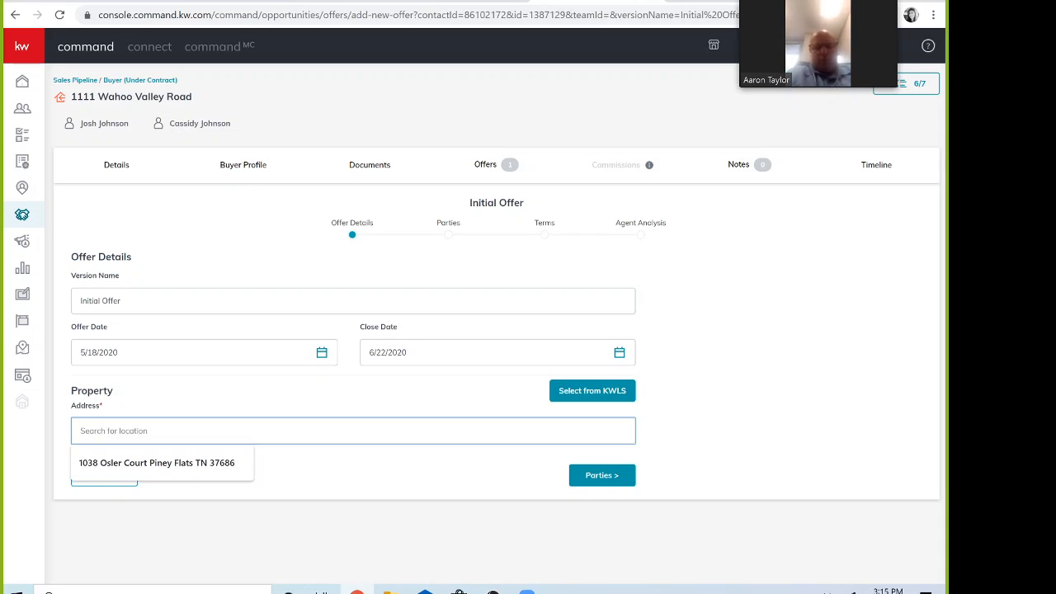
text(11)
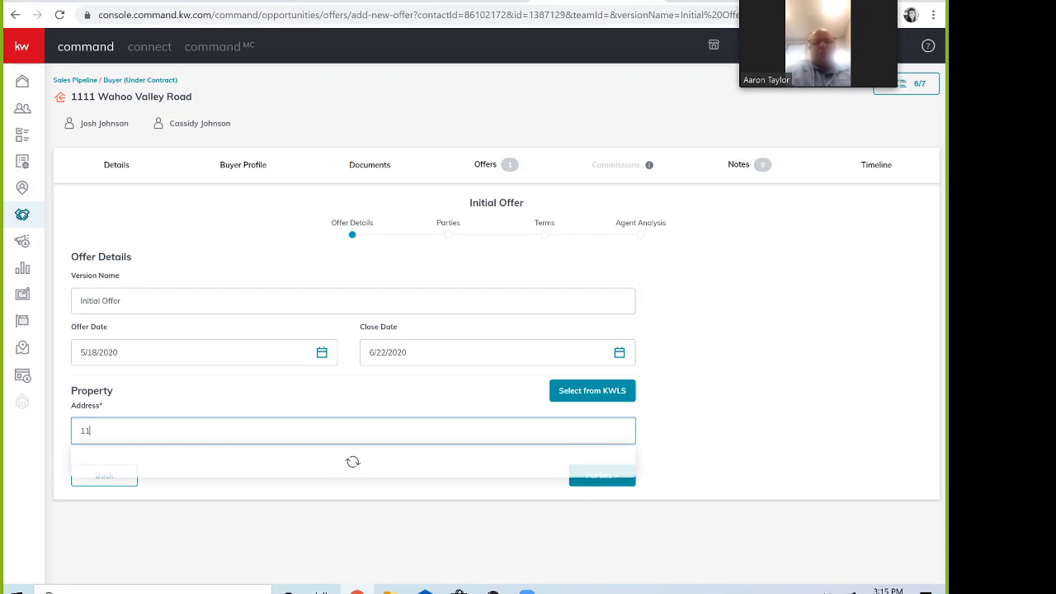
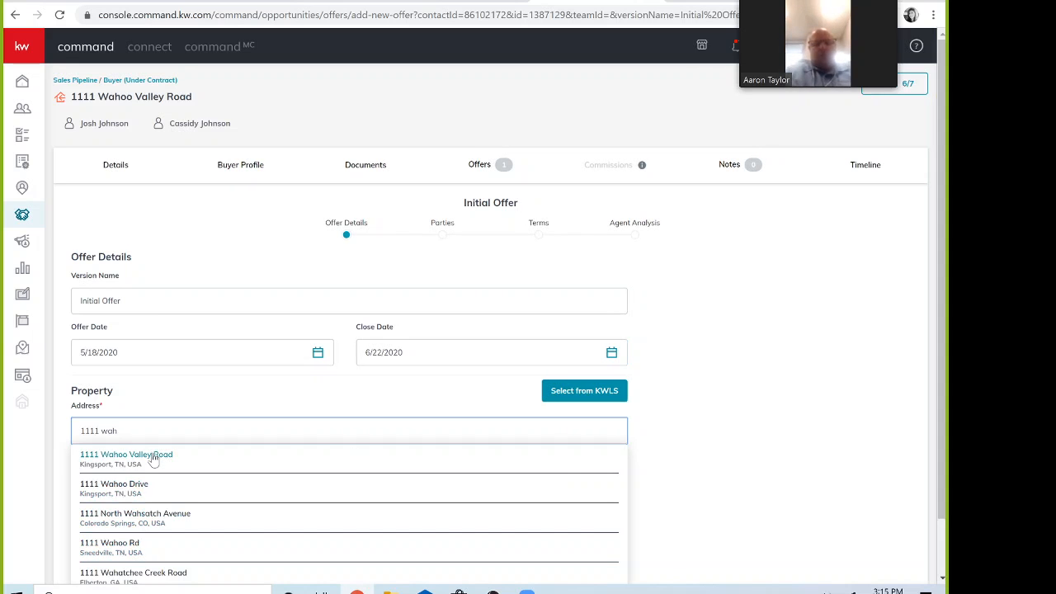
click(153, 456)
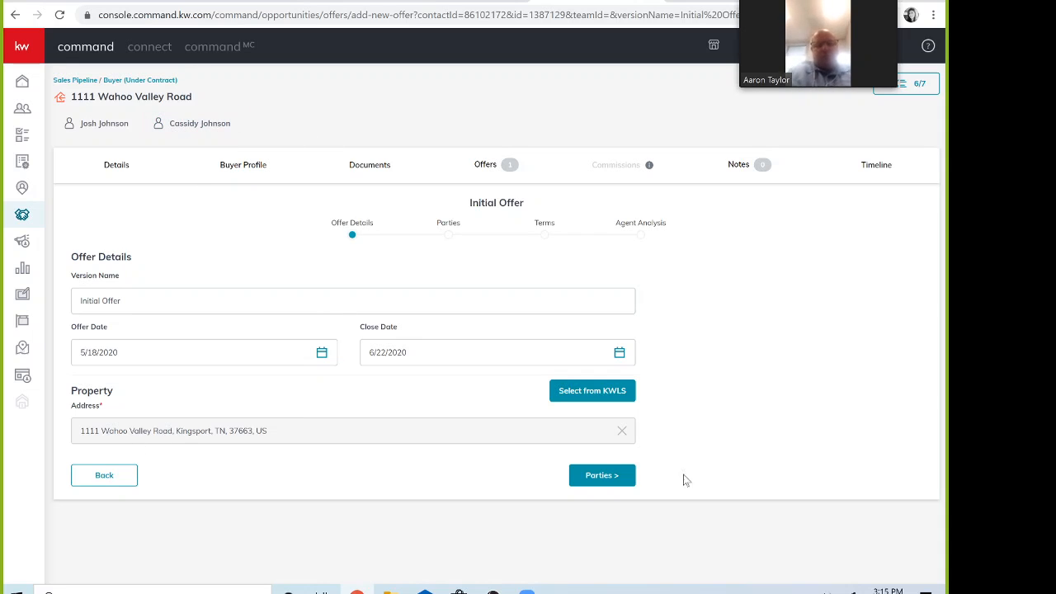
click(615, 477)
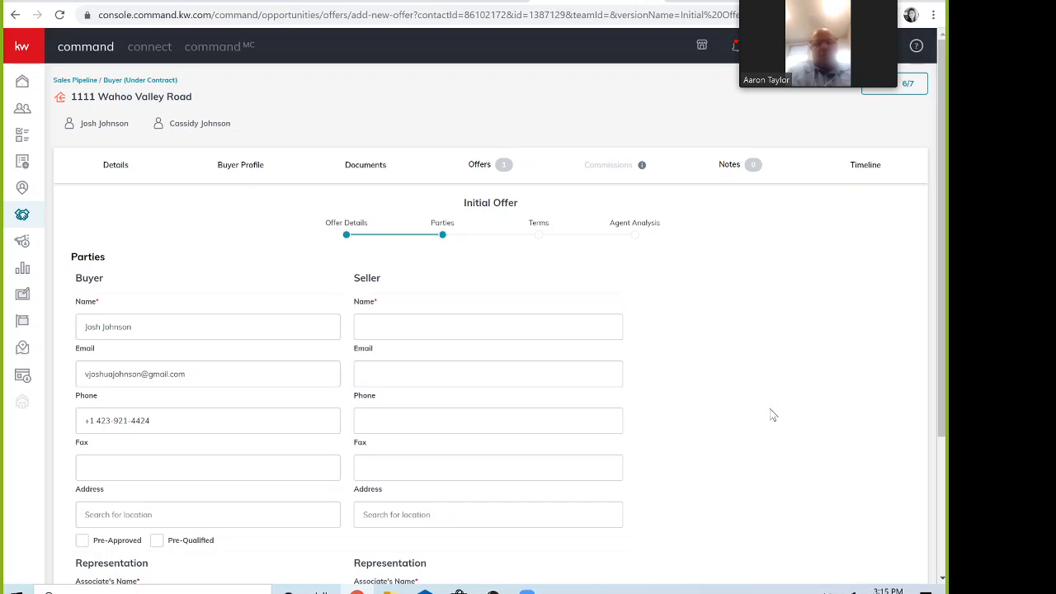
Step: Enter the seller's name and the seller's representing agent, then continue to Terms
scroll(773, 437, down, 1)
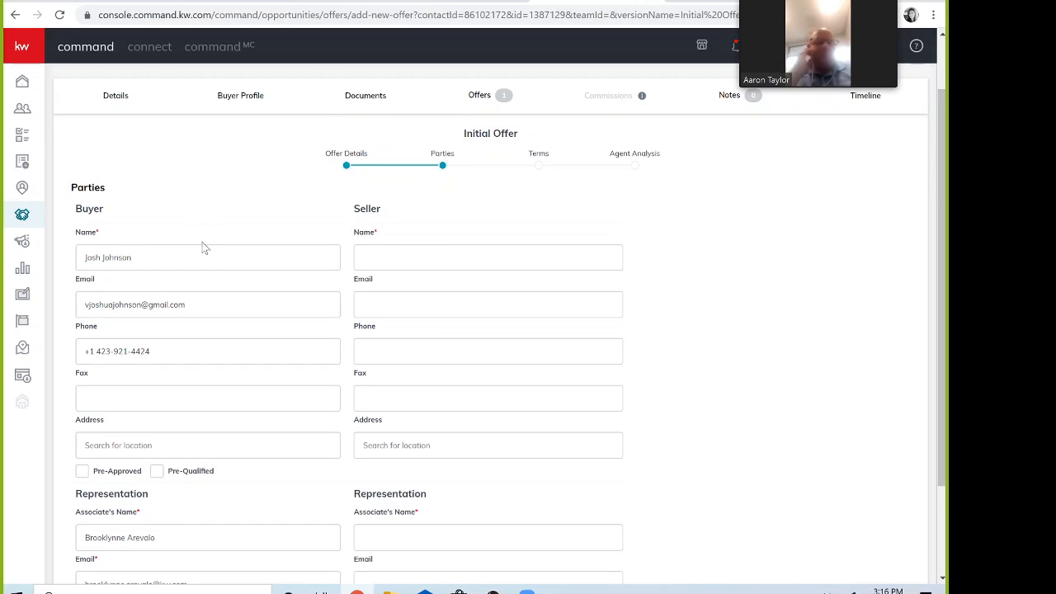
scroll(204, 251, down, 2)
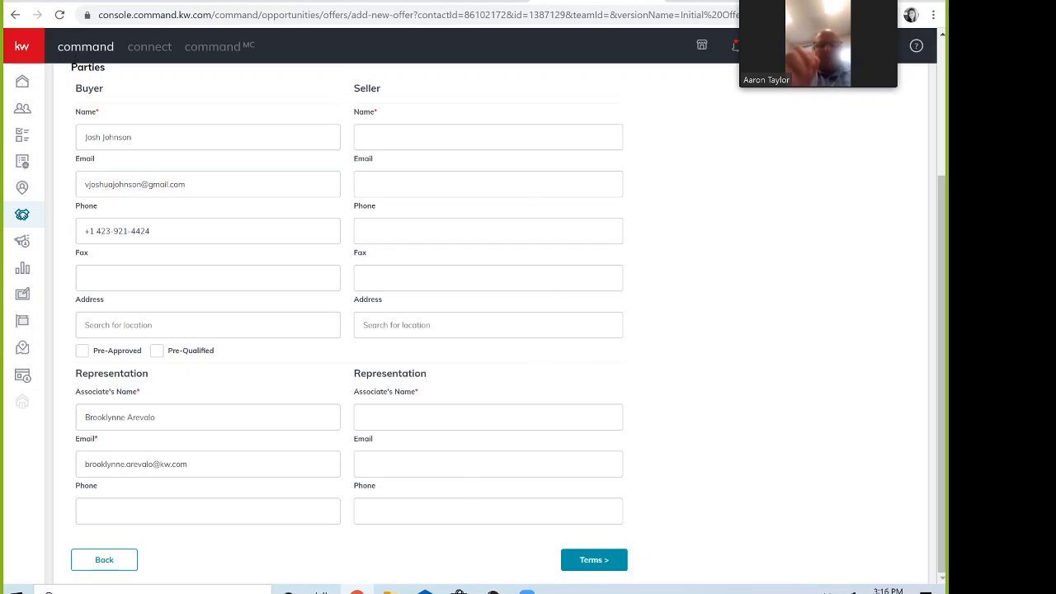
scroll(459, 100, up, 1)
click(445, 206)
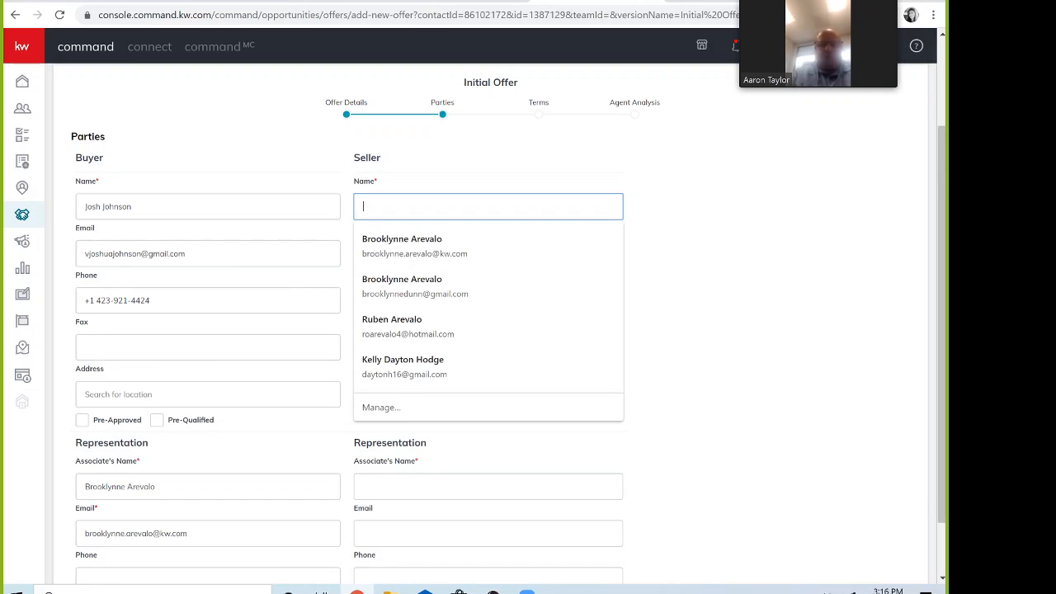
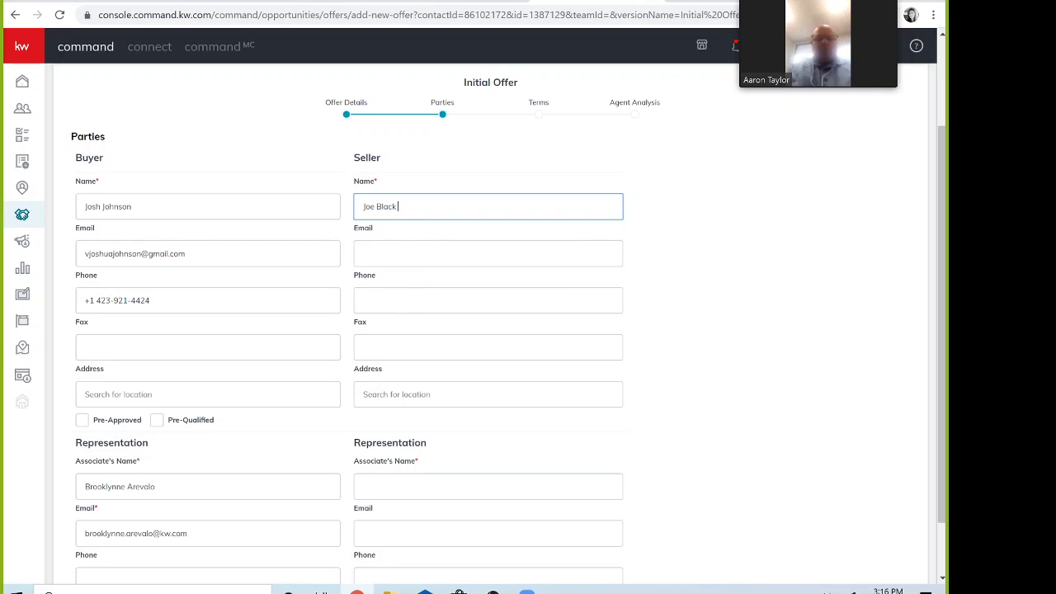
scroll(420, 368, down, 1)
click(367, 417)
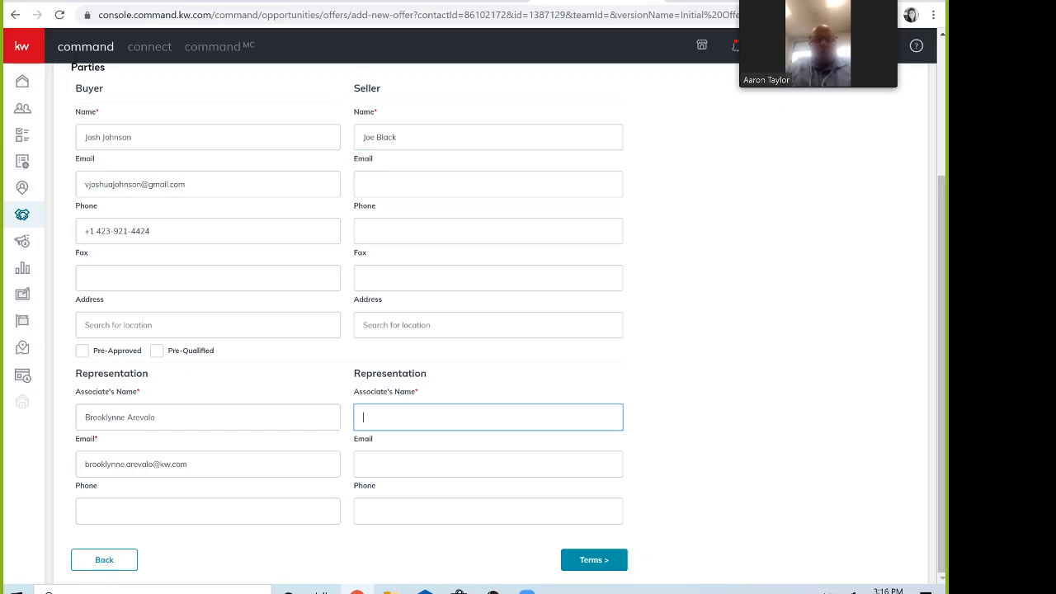
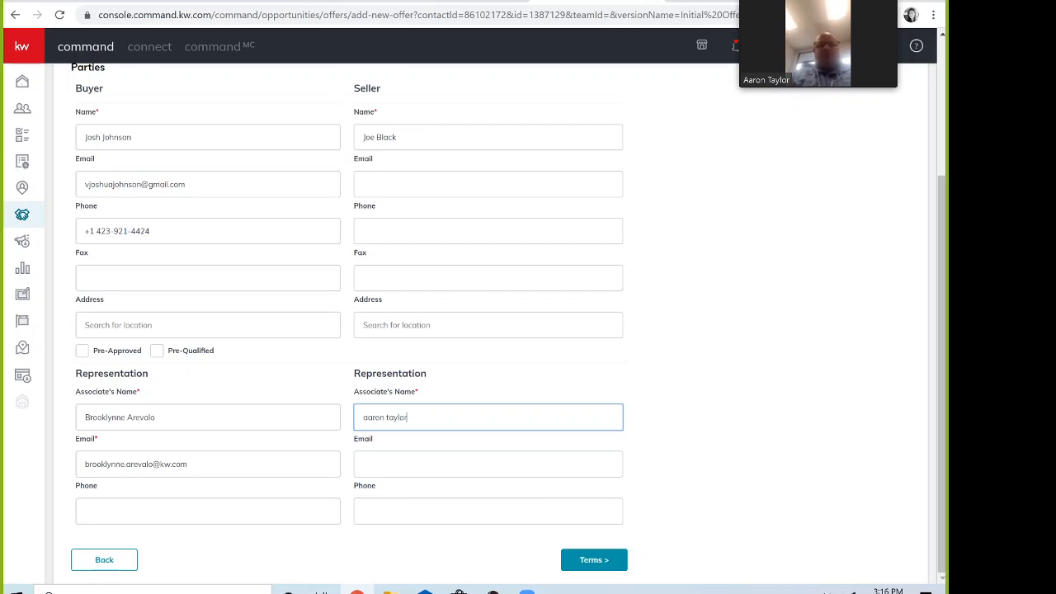
click(600, 565)
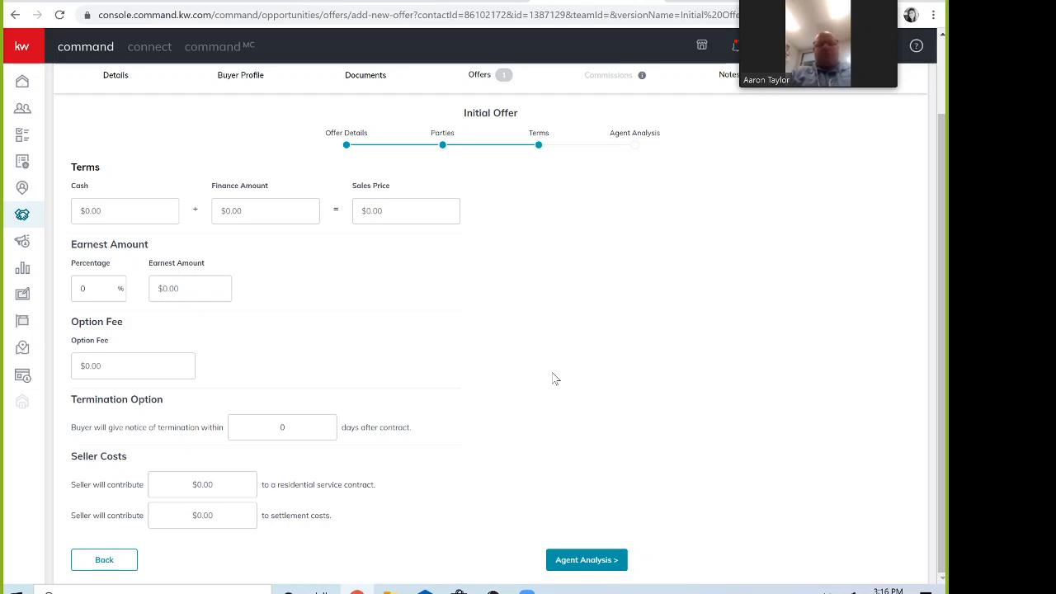
Step: Set the finance amount to $225,000.00 and earnest money to $5,000.00
scroll(555, 379, up, 1)
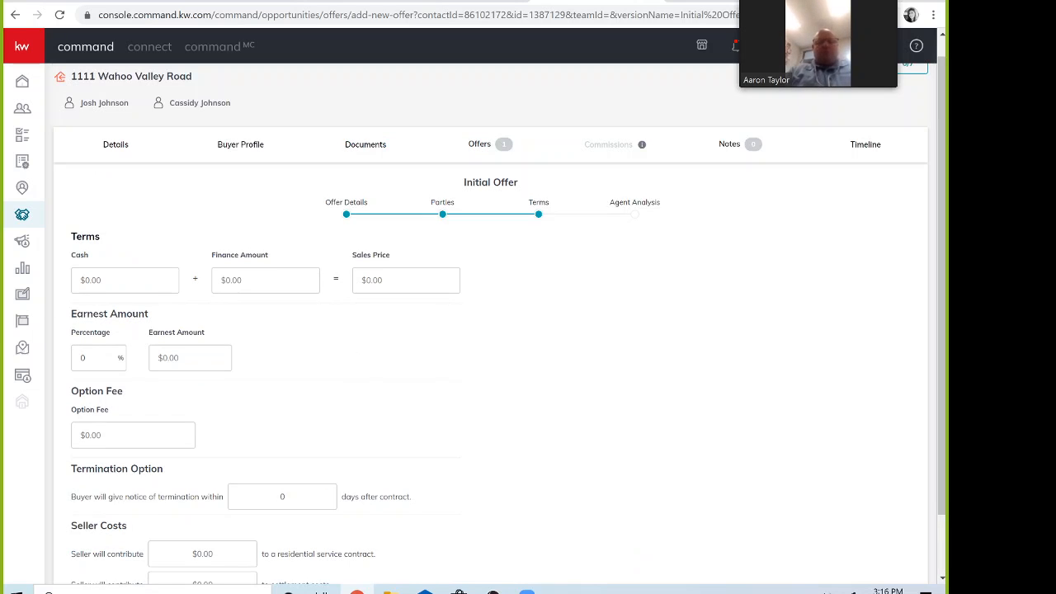
click(124, 281)
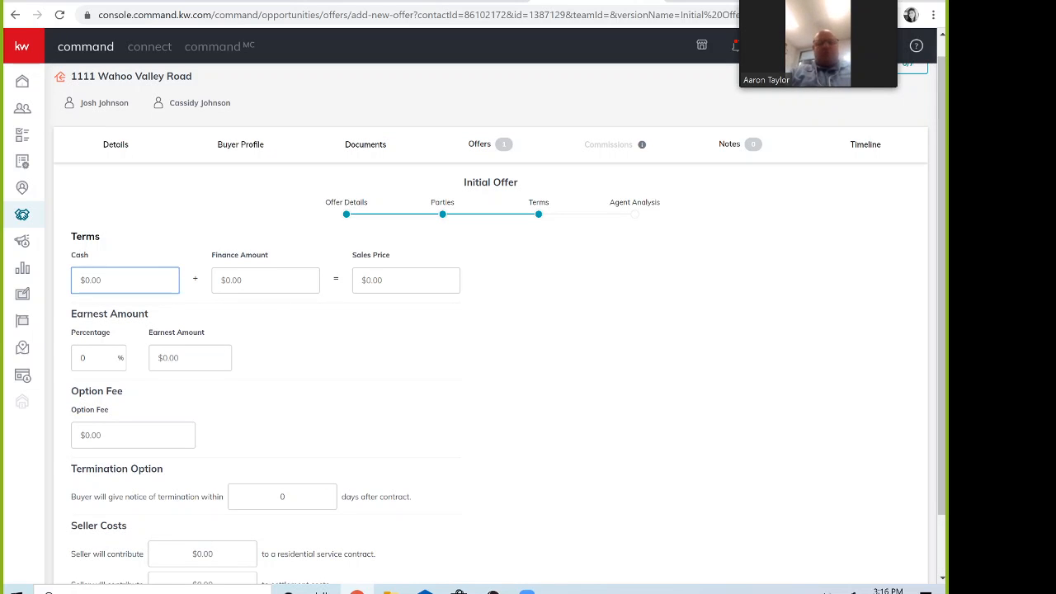
click(265, 280)
click(406, 279)
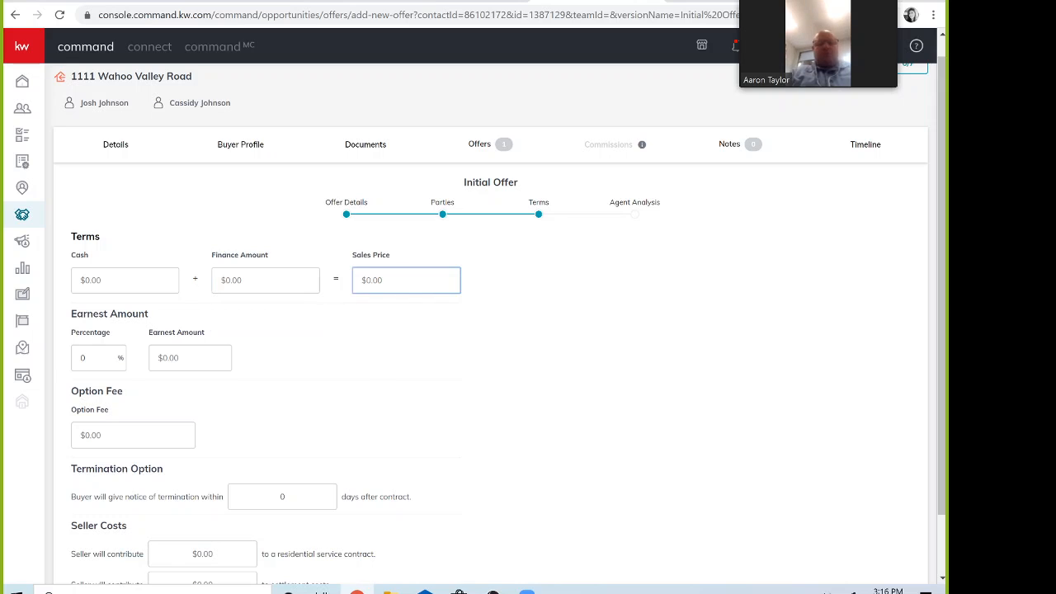
click(314, 281)
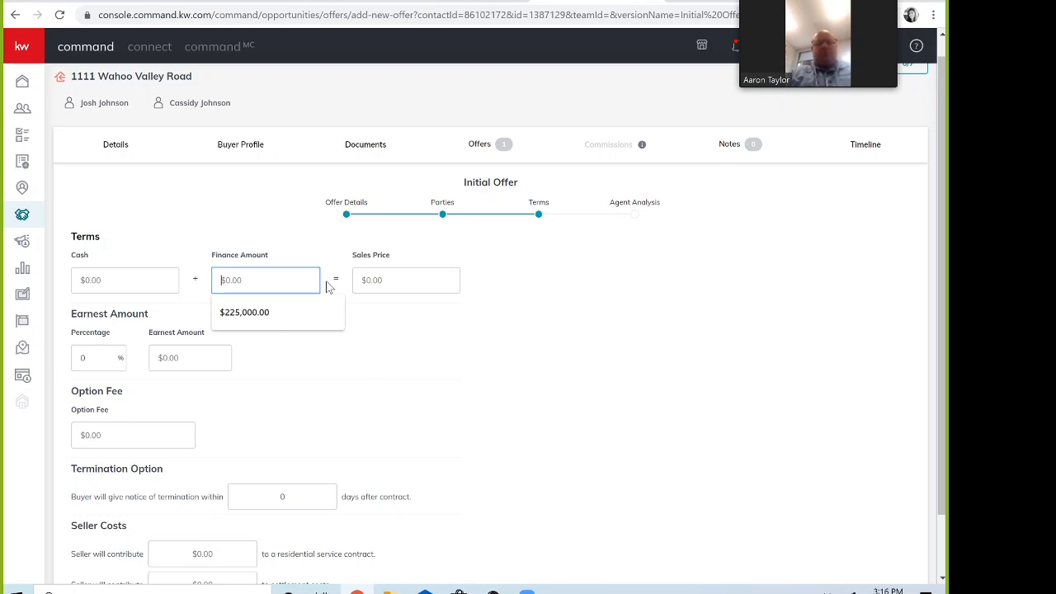
click(266, 311)
scroll(439, 339, down, 1)
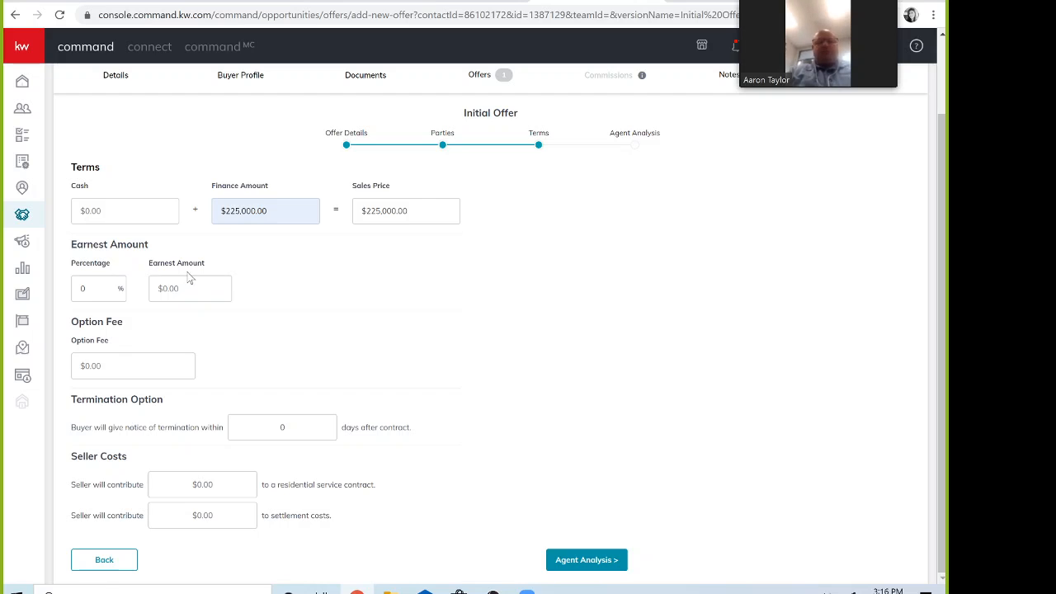
click(165, 288)
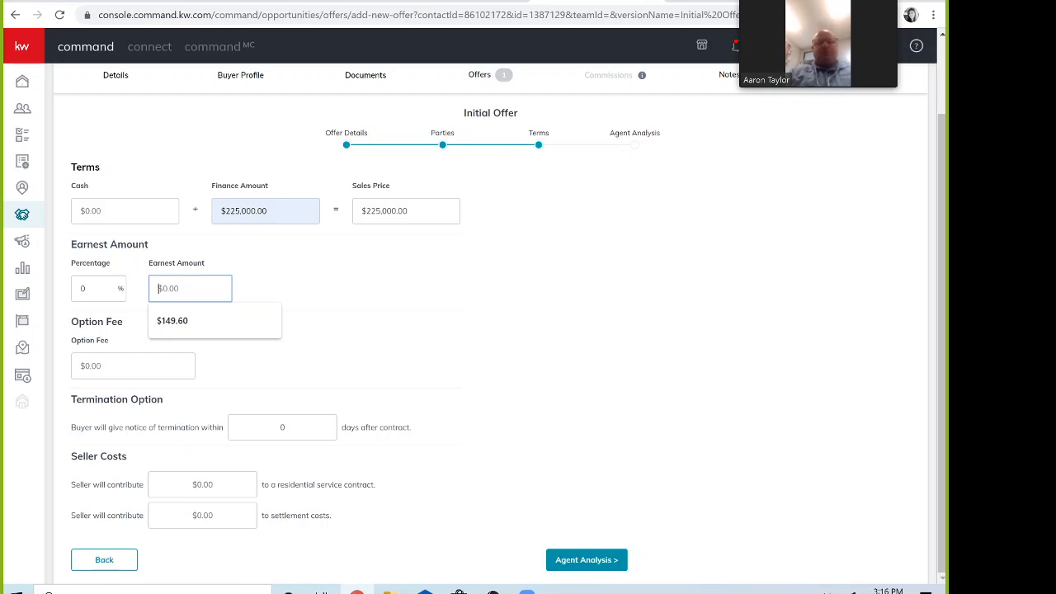
text(5000)
click(311, 285)
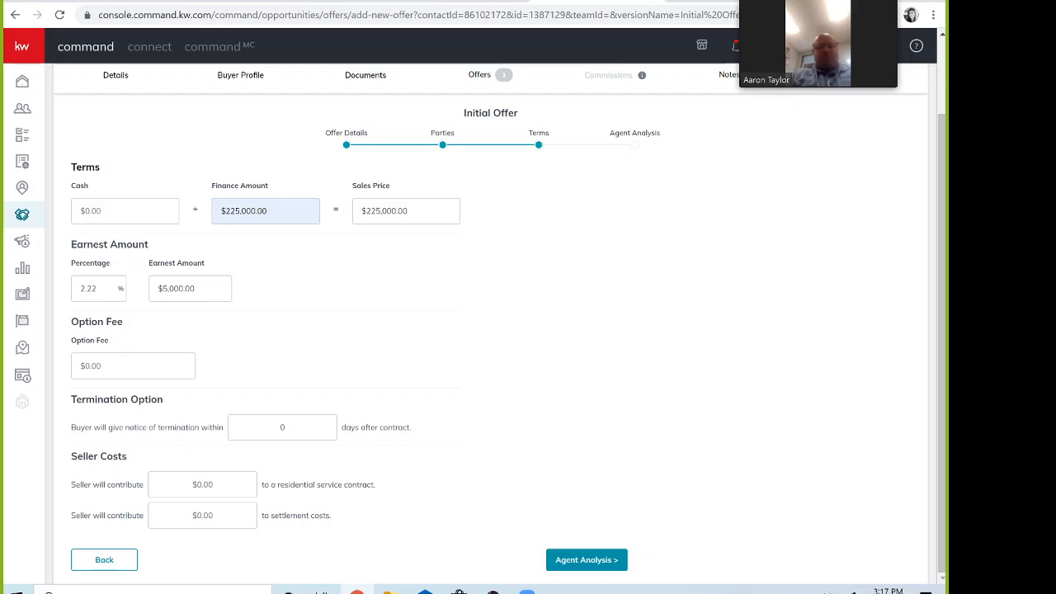
Step: Set a 15-day termination notice and $2,500 toward settlement costs, then continue to Agent Analysis
click(282, 428)
key(BackSpace)
text(15)
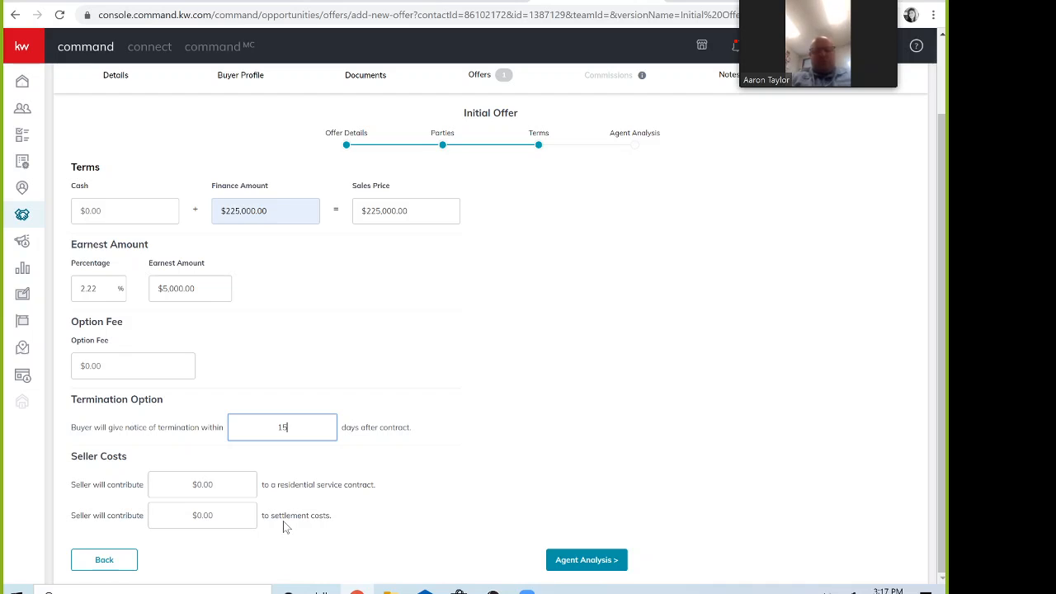
click(329, 518)
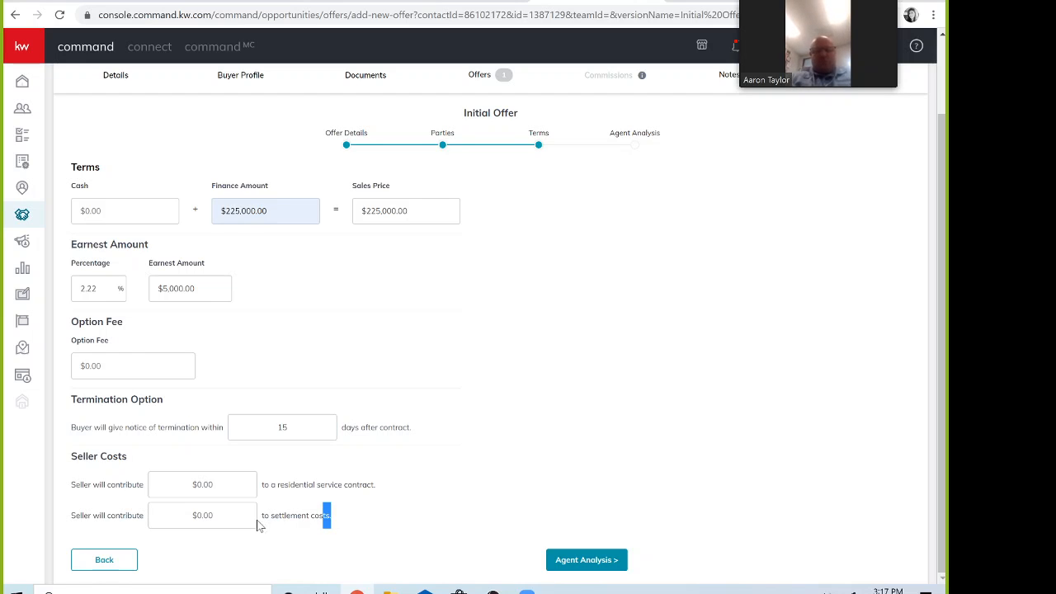
click(203, 516)
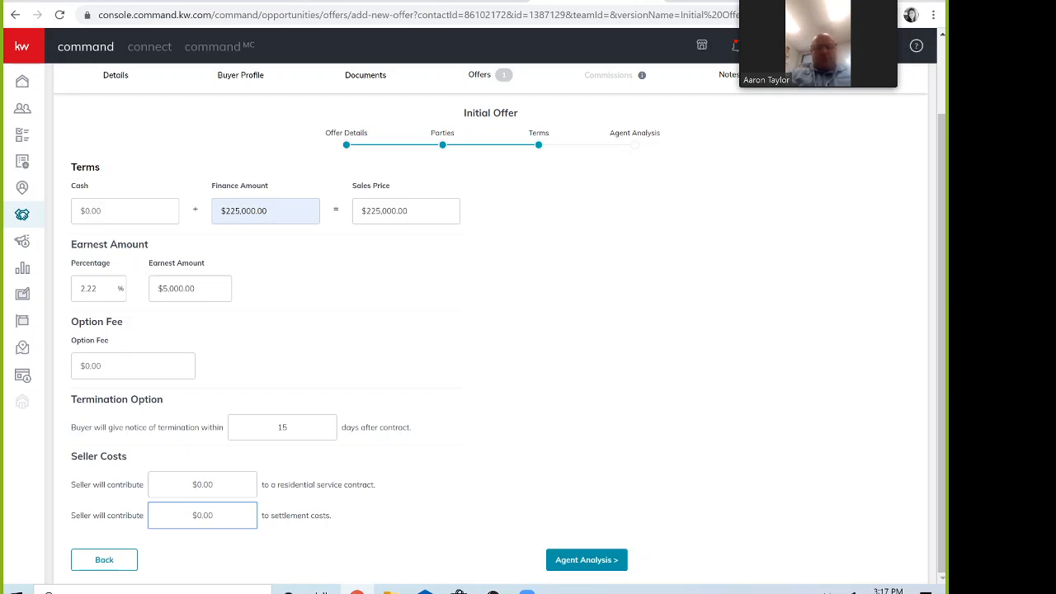
text(2500)
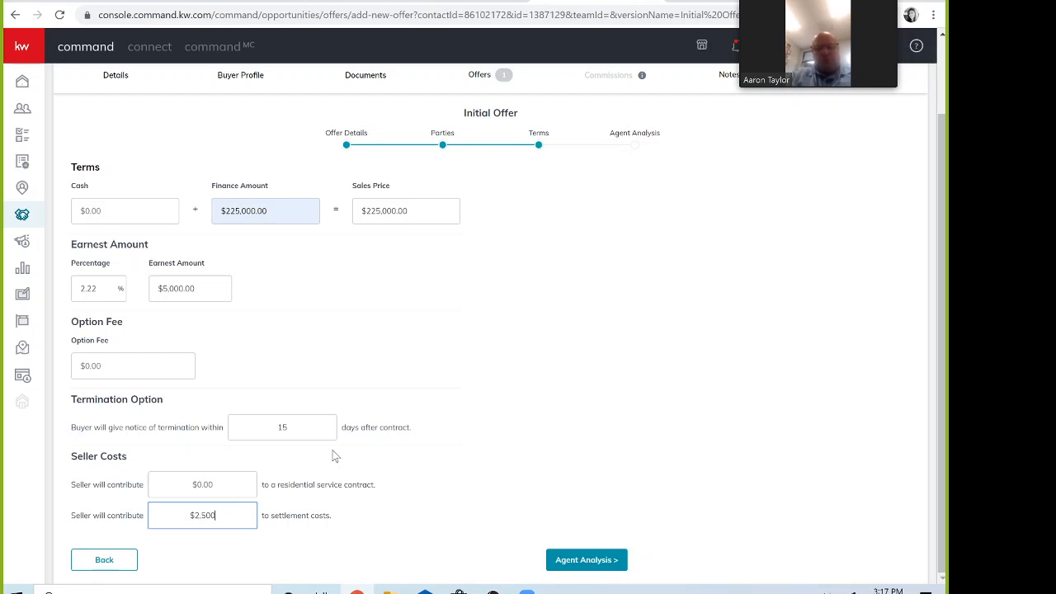
click(583, 560)
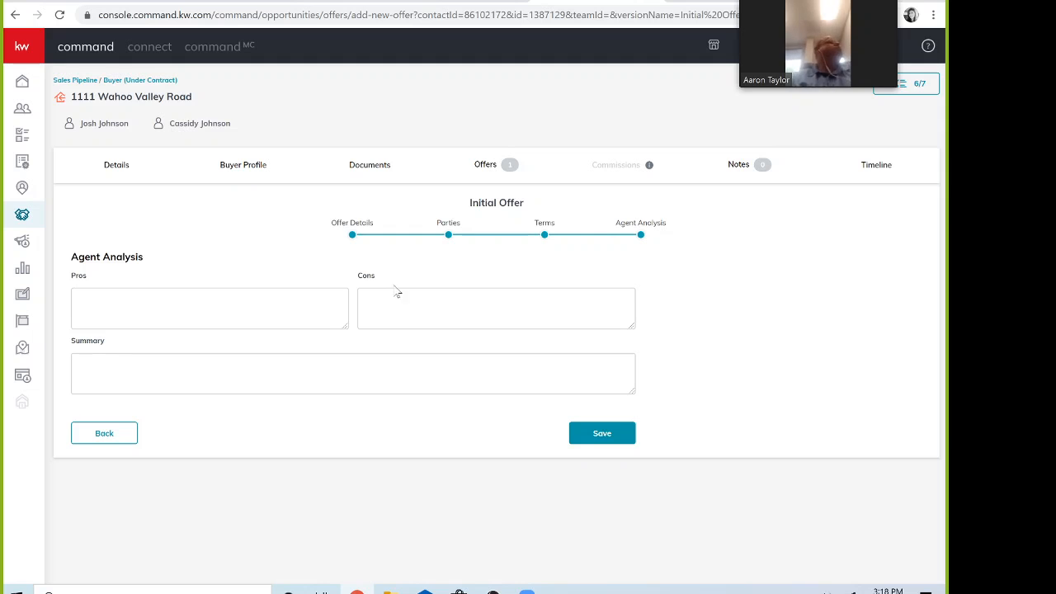
Step: Save the $225,000 offer from the Agent Analysis step
click(618, 442)
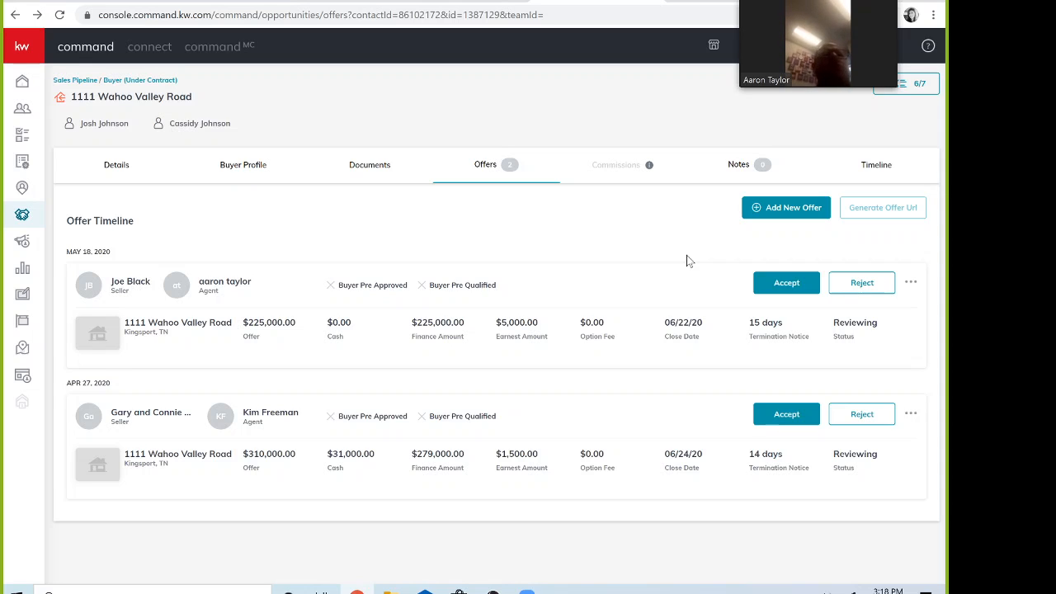
Step: Accept the April 27 $310,000 offer and view the Commissions breakdown
click(779, 416)
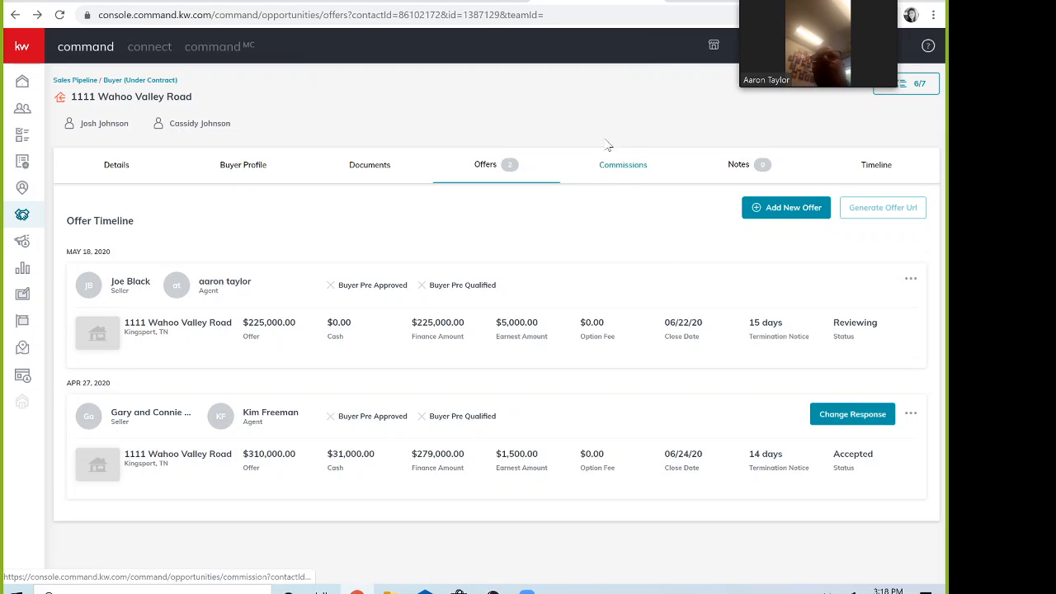
click(624, 168)
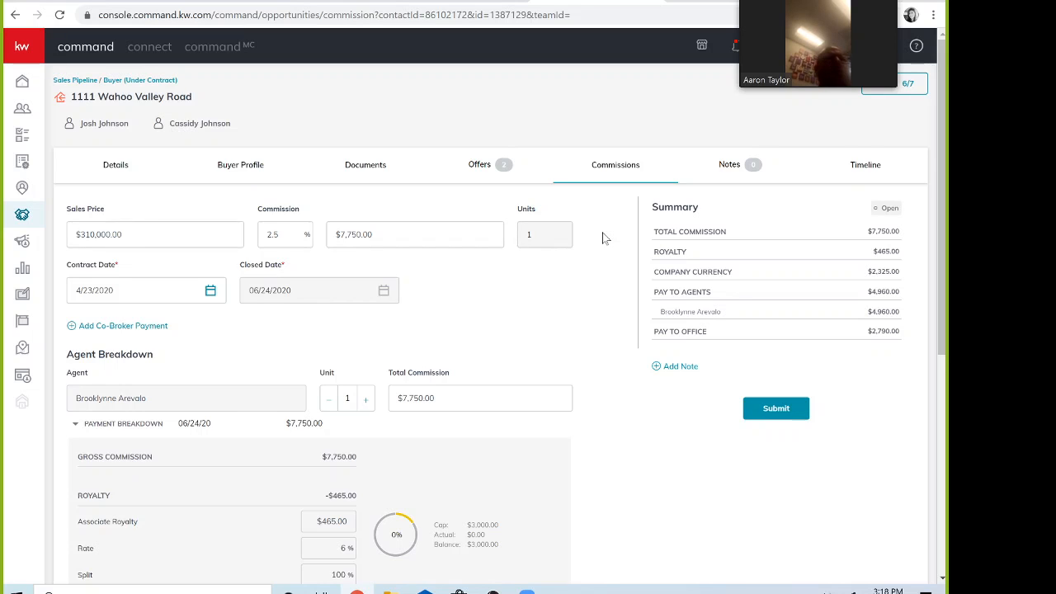
scroll(602, 238, down, 1)
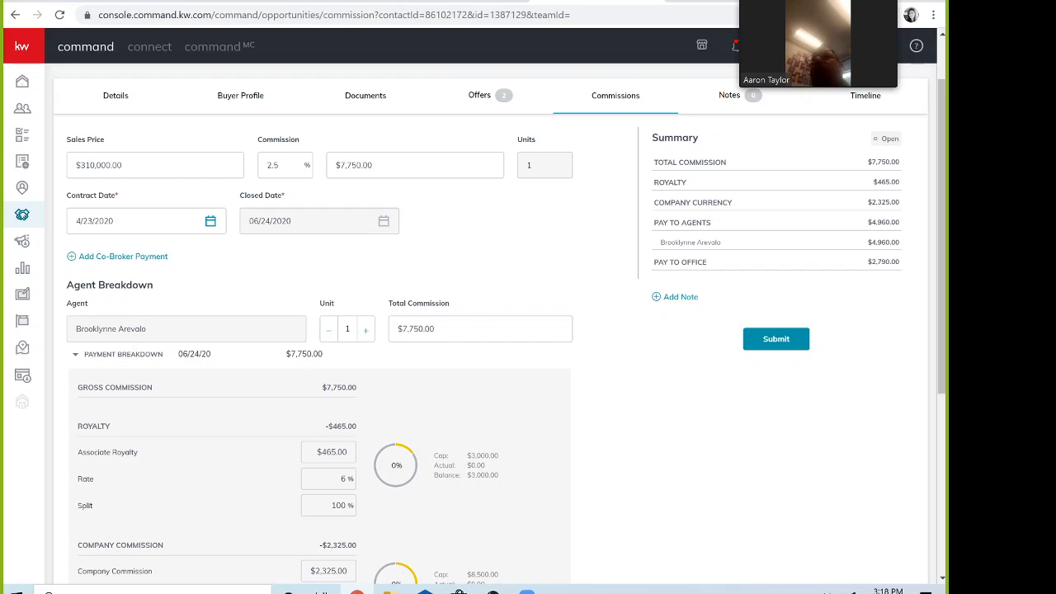
click(413, 329)
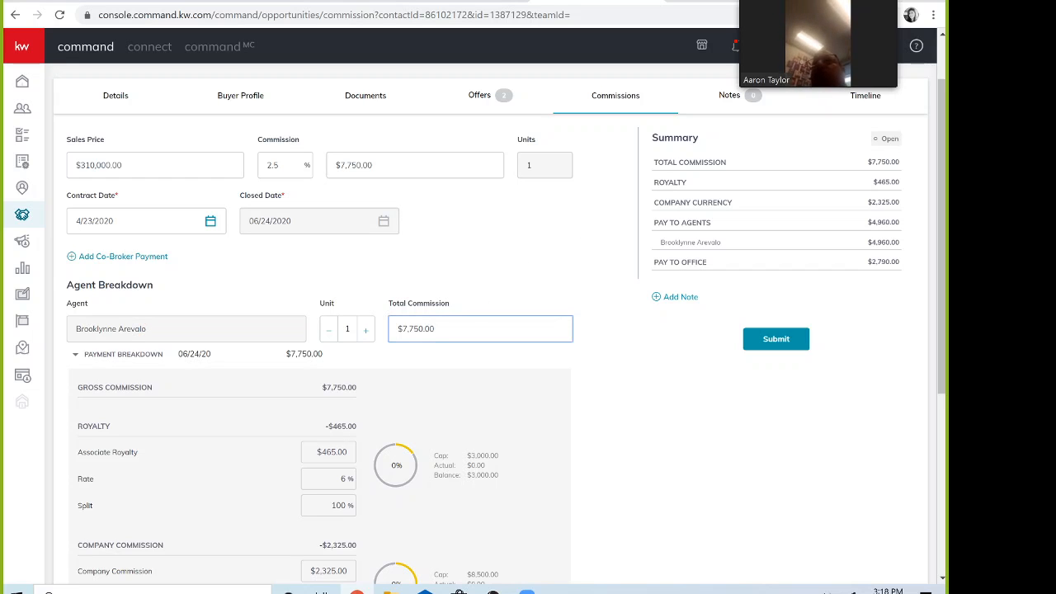
key(BackSpace)
key(BackSpace)
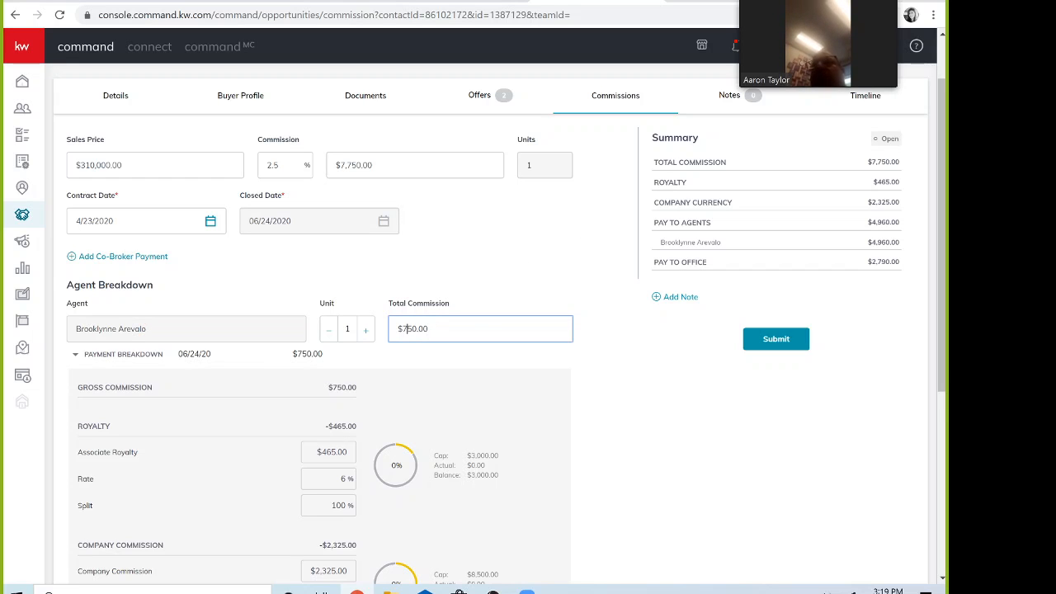
key(Return)
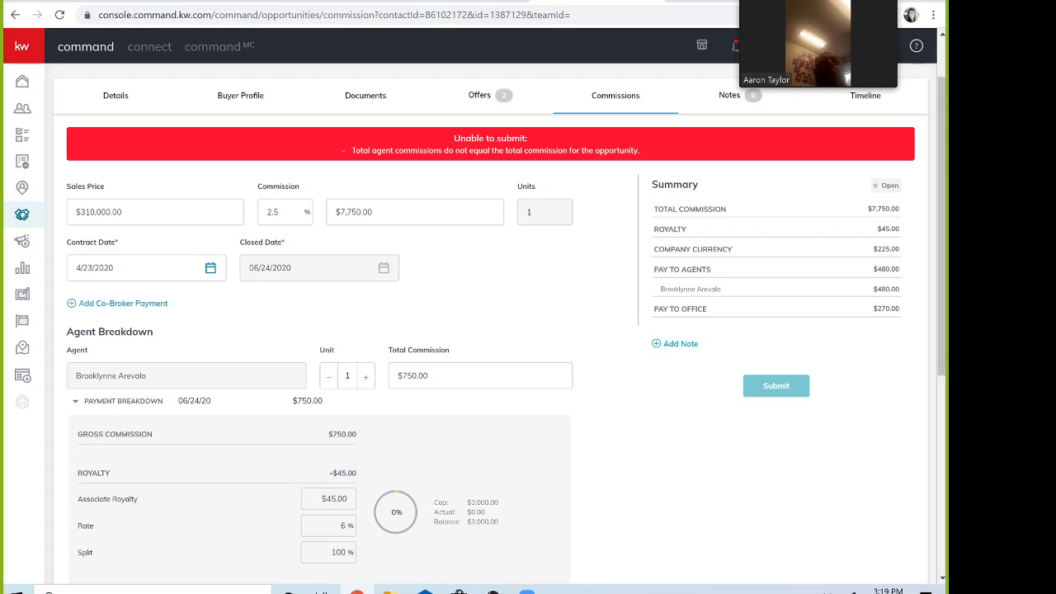
click(406, 376)
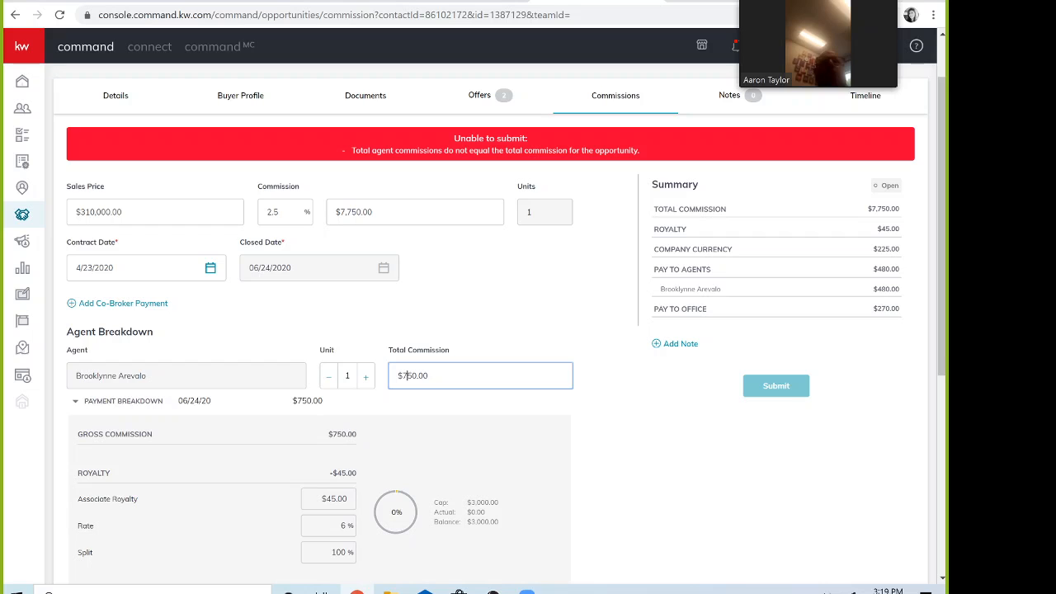
text(7,)
click(517, 326)
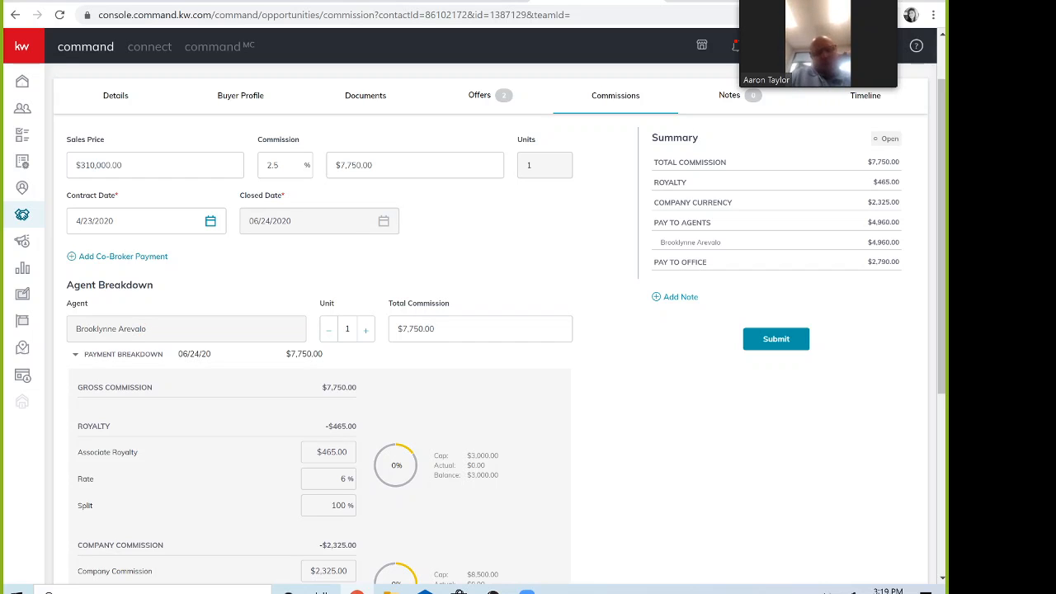
scroll(479, 213, down, 1)
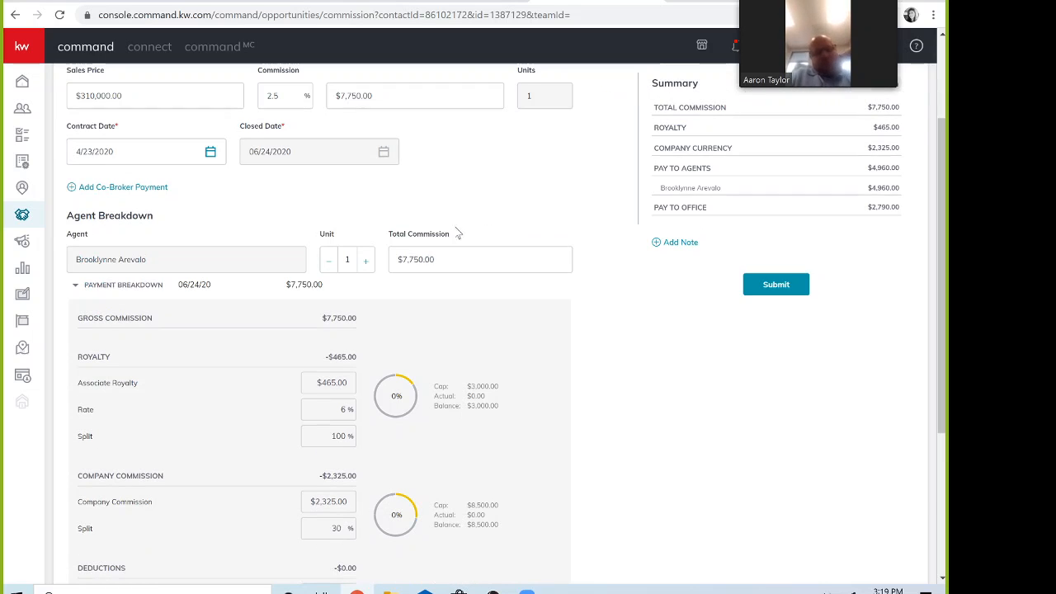
click(329, 261)
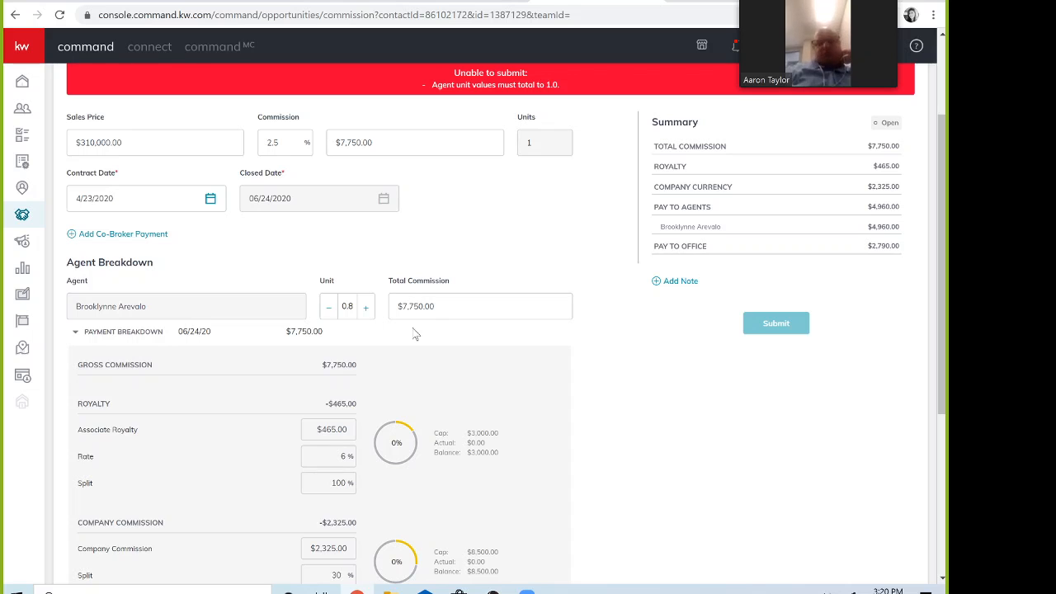
click(367, 308)
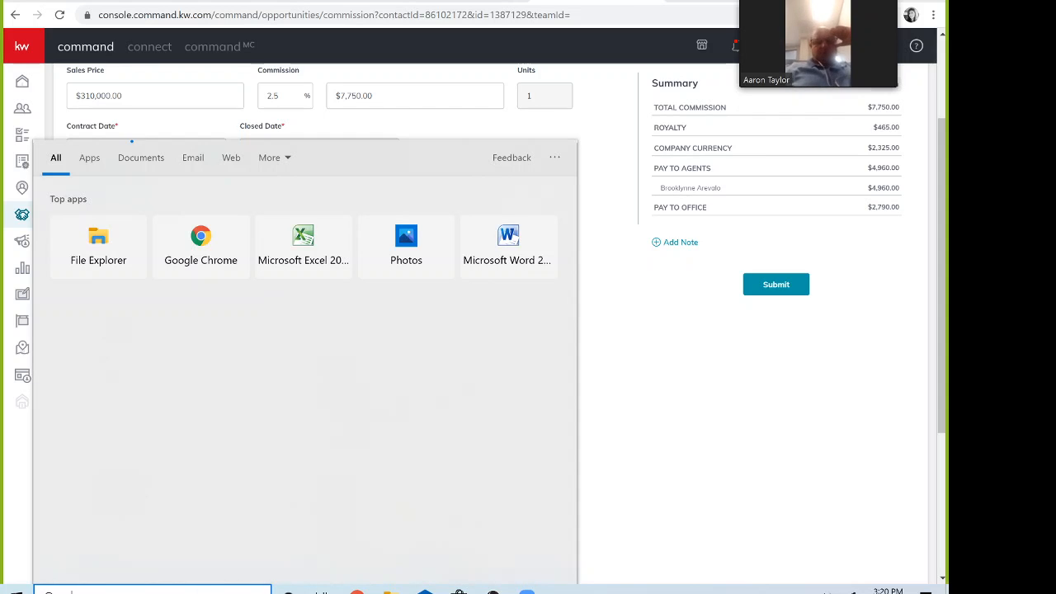
Step: In Calculator, compute 7750 × 0.10 to get 775
text(cal)
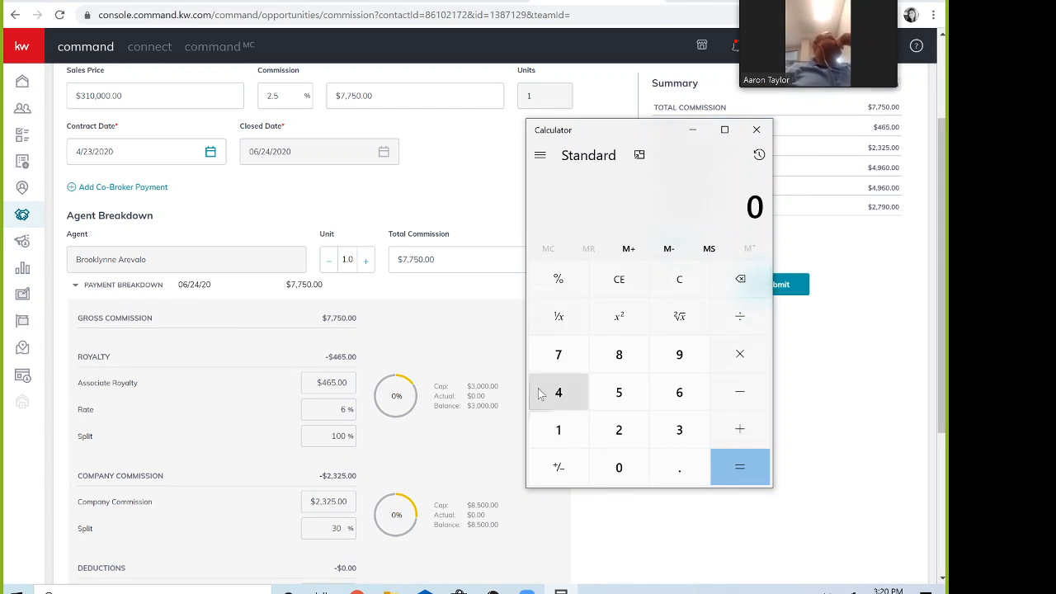
click(565, 364)
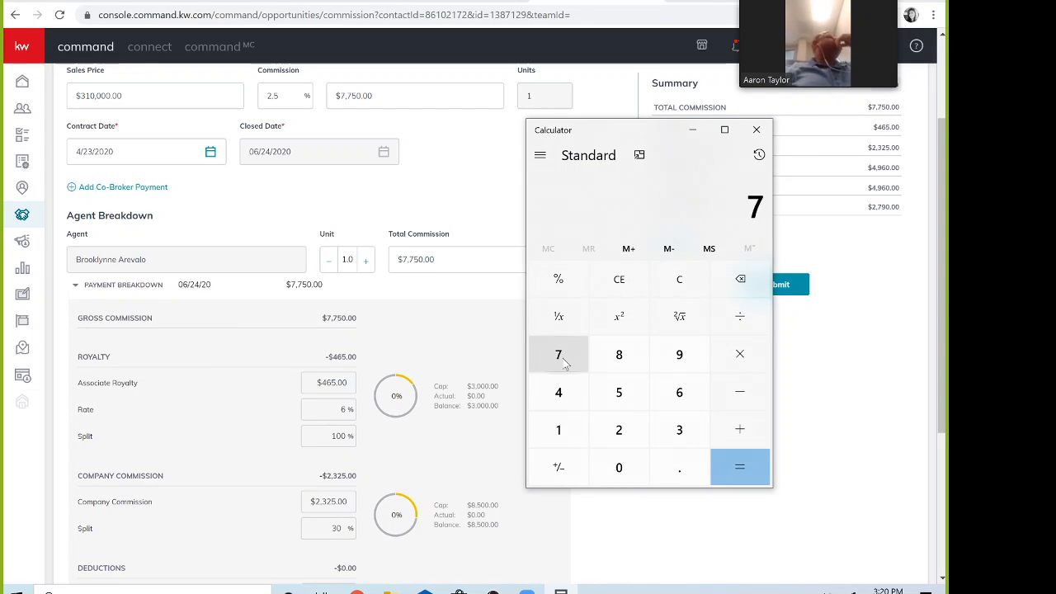
click(565, 363)
click(619, 391)
click(618, 467)
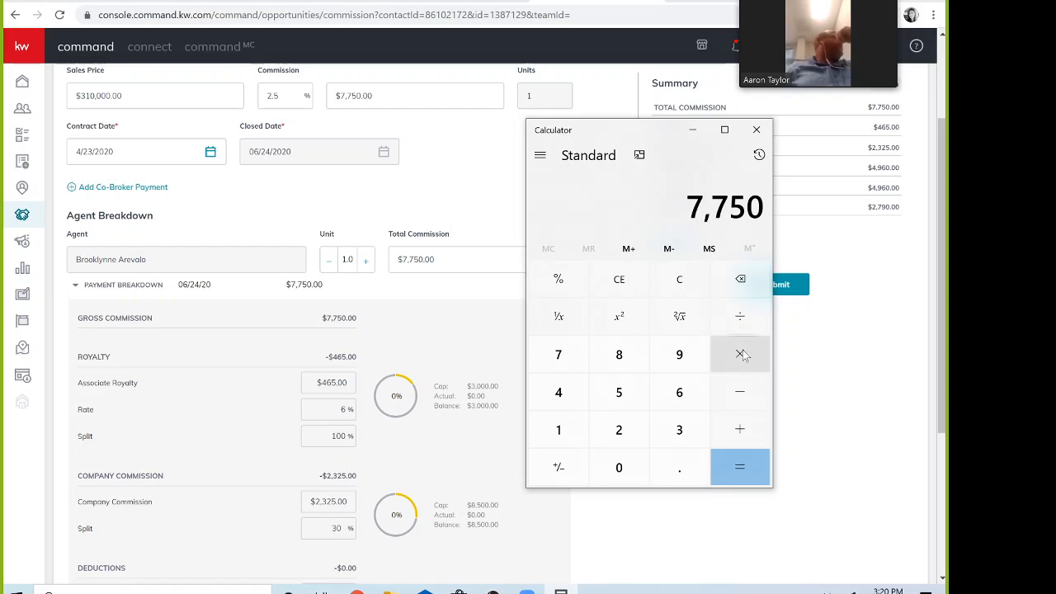
click(741, 354)
click(681, 466)
click(561, 433)
click(623, 464)
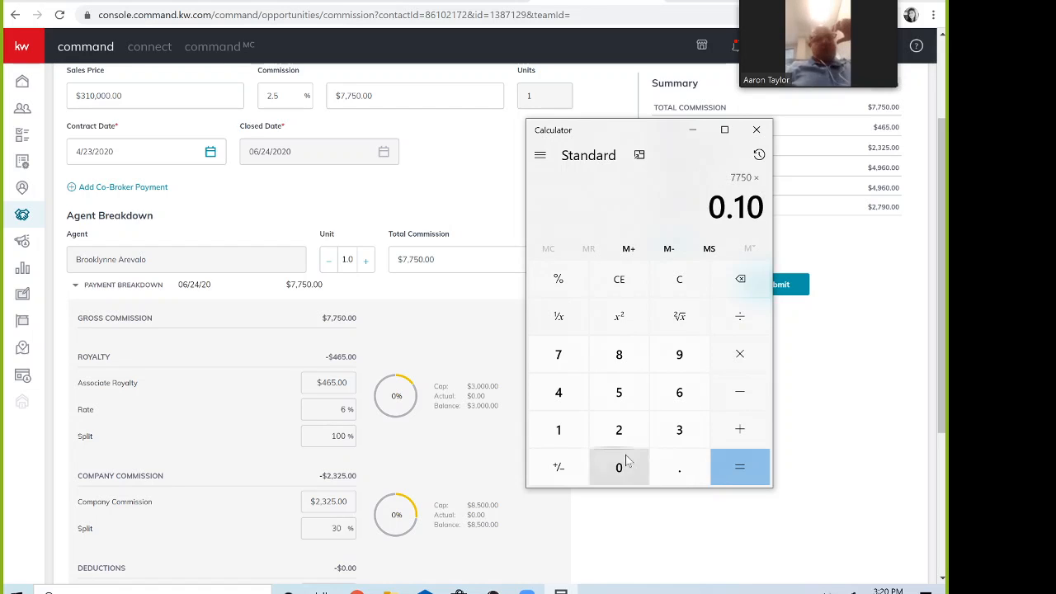
click(732, 467)
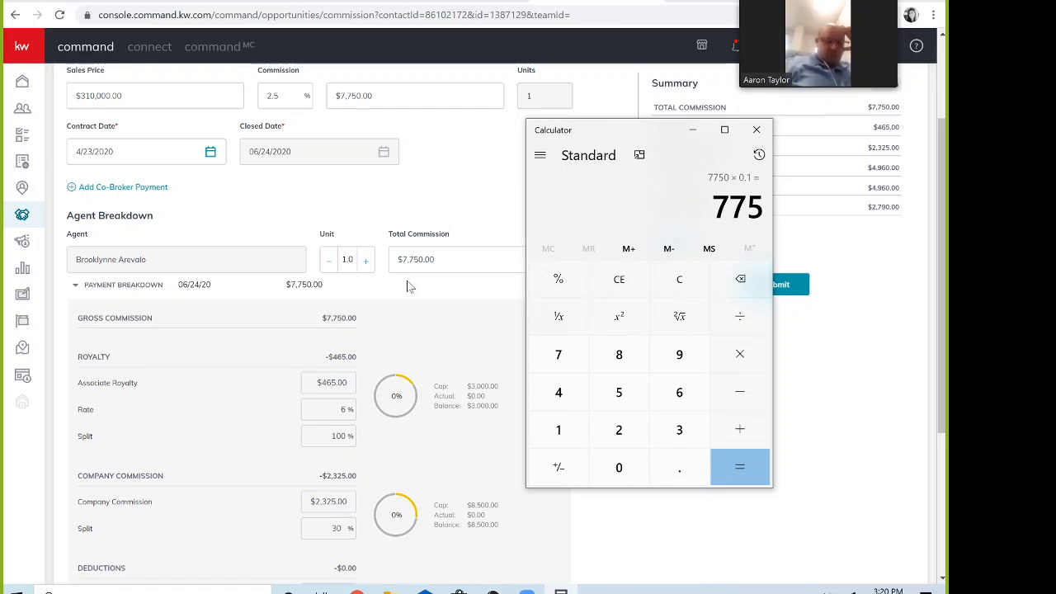
Step: Compute 7750 − 775 to get 6,975
click(561, 366)
click(560, 365)
click(619, 391)
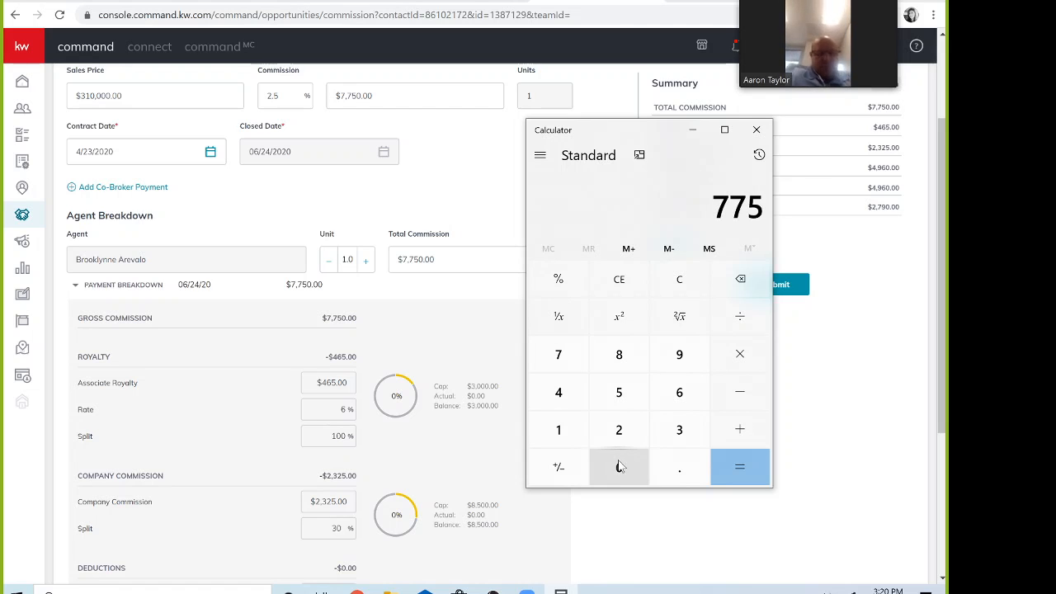
click(619, 467)
click(739, 392)
click(557, 353)
click(557, 354)
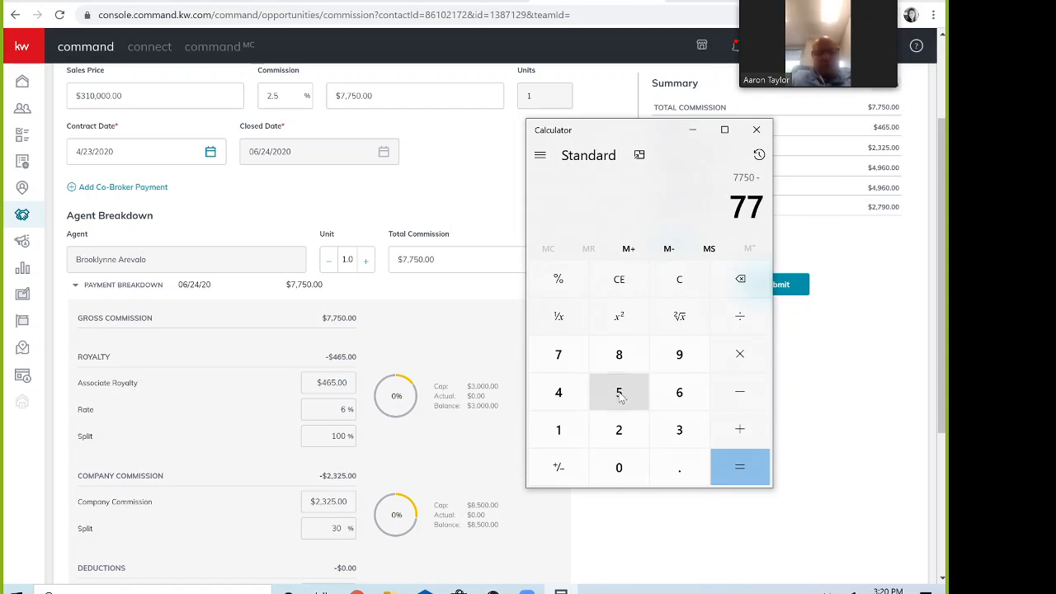
click(618, 392)
click(739, 466)
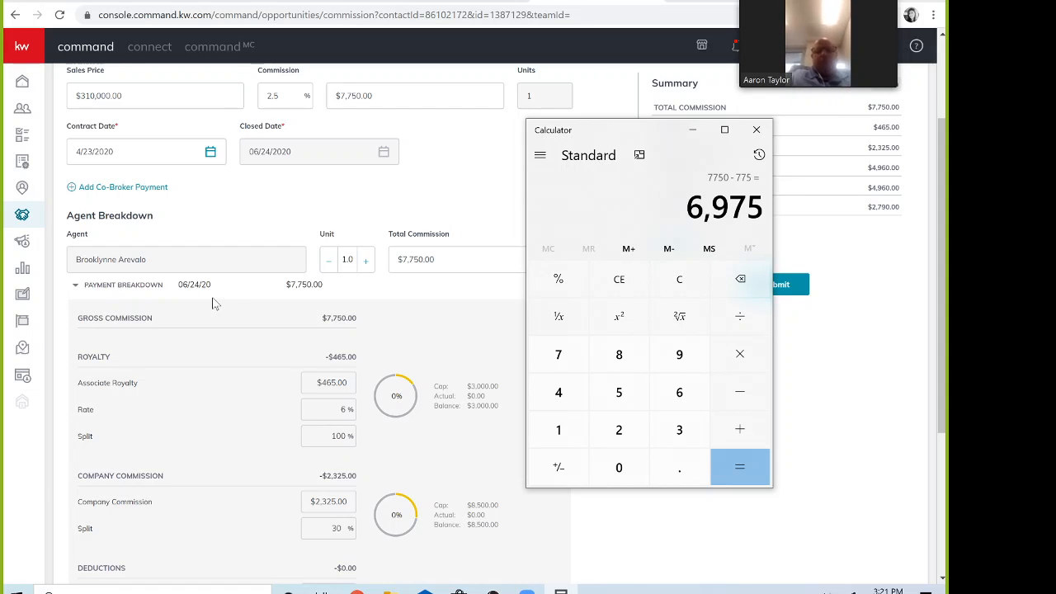
Step: Change the first agent's total commission from $7,750.00 to $6,075.00
click(428, 258)
drag(436, 260, 370, 264)
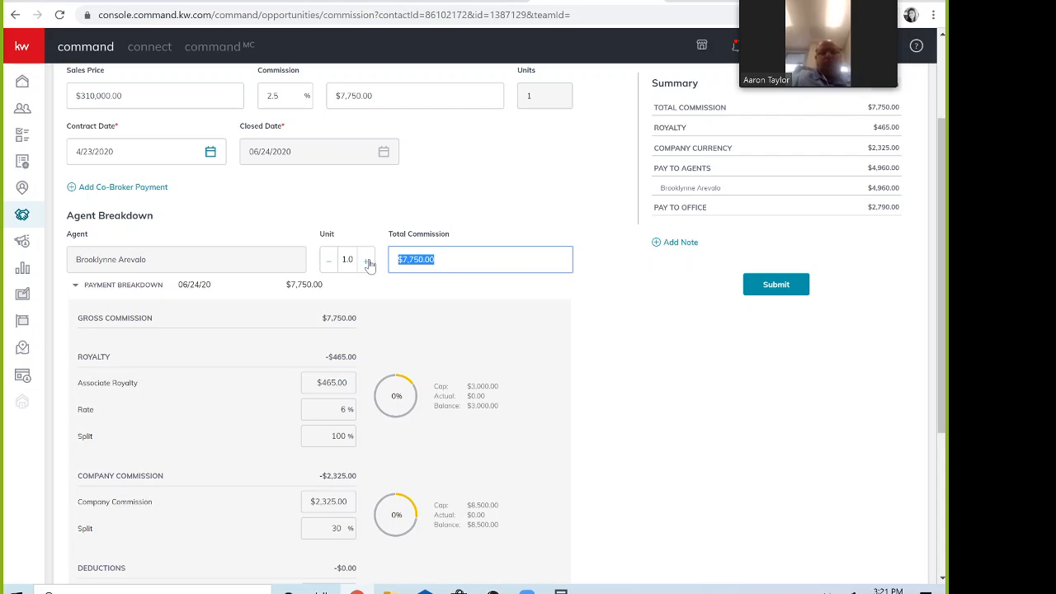
text(6075)
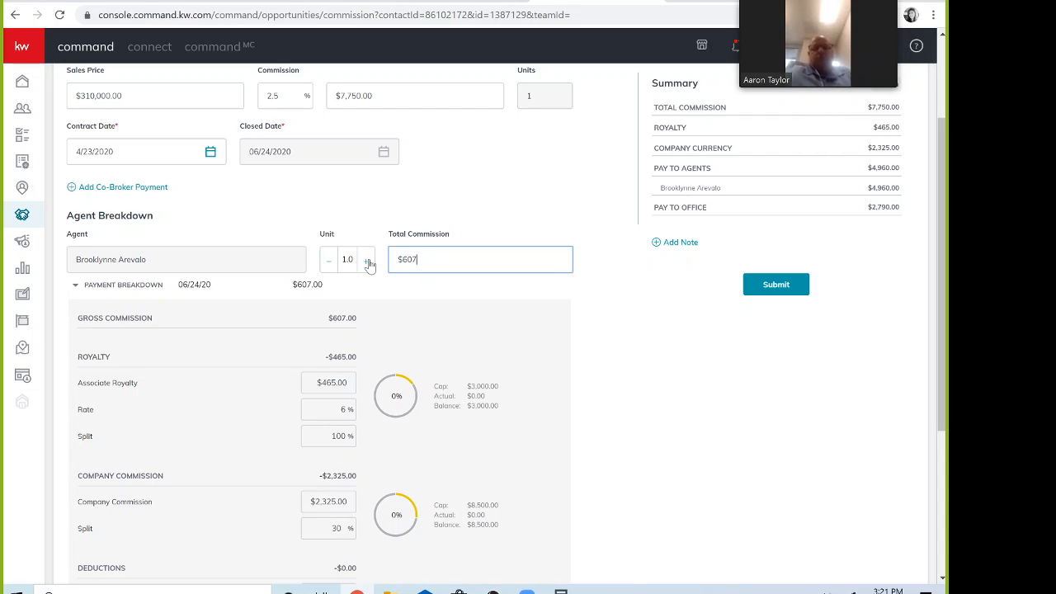
click(519, 240)
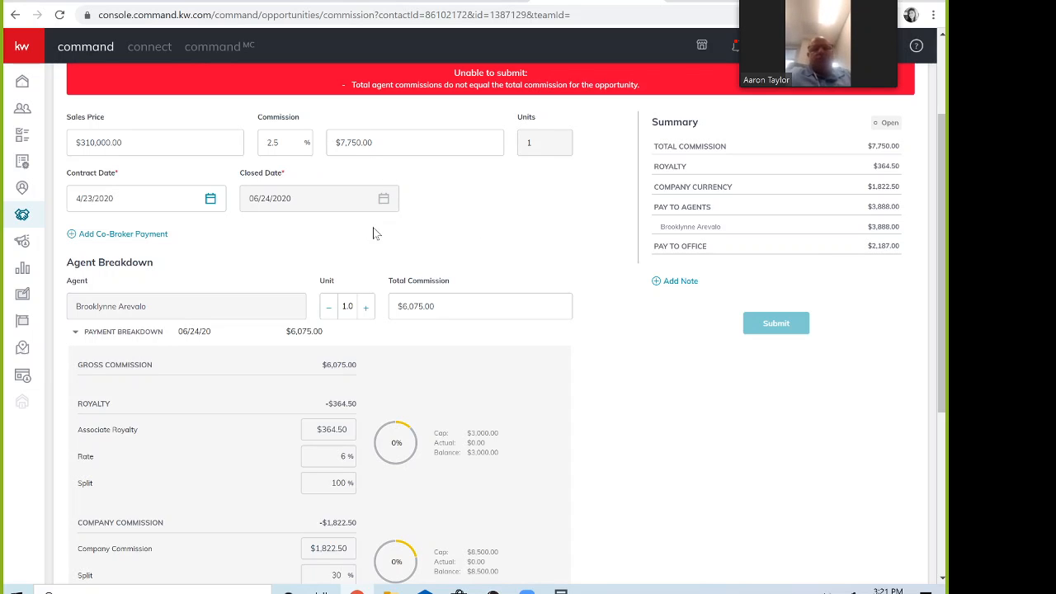
scroll(309, 288, down, 1)
scroll(311, 289, up, 1)
scroll(309, 288, down, 1)
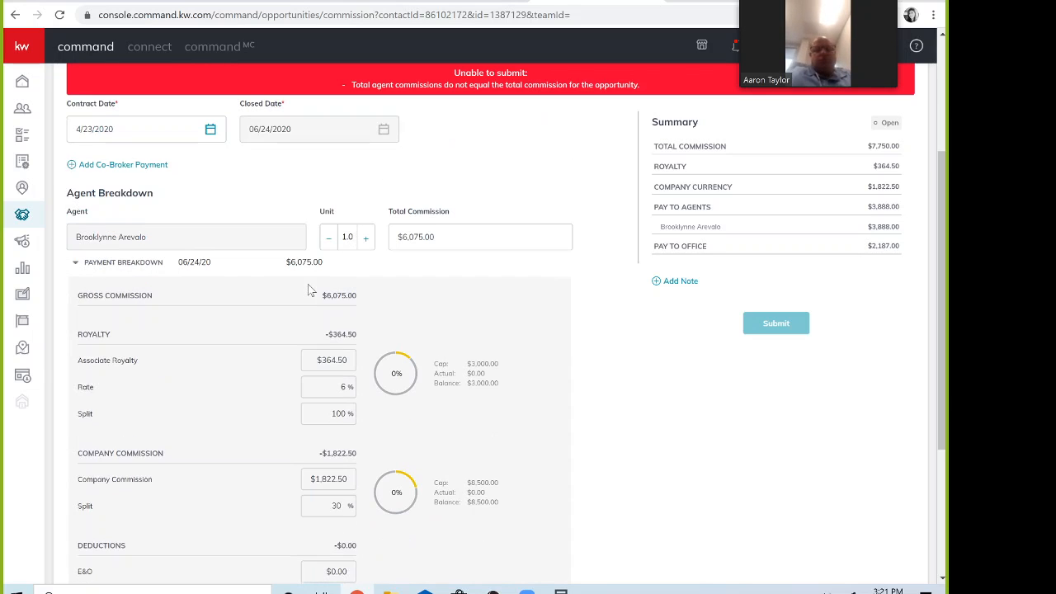
scroll(192, 284, down, 3)
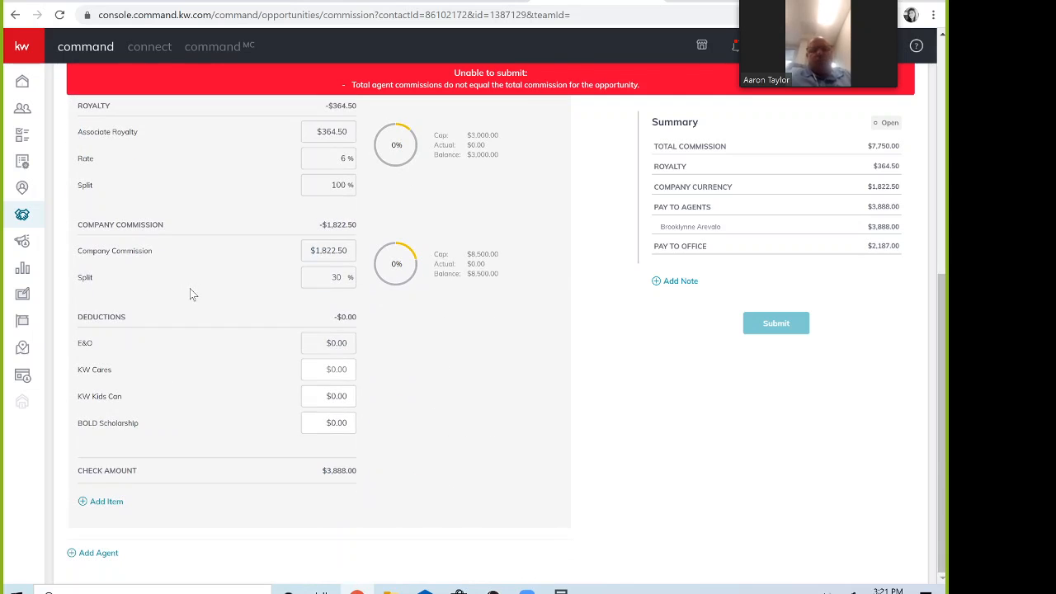
Step: Add a second agent to the commission breakdown via the agent search
click(99, 553)
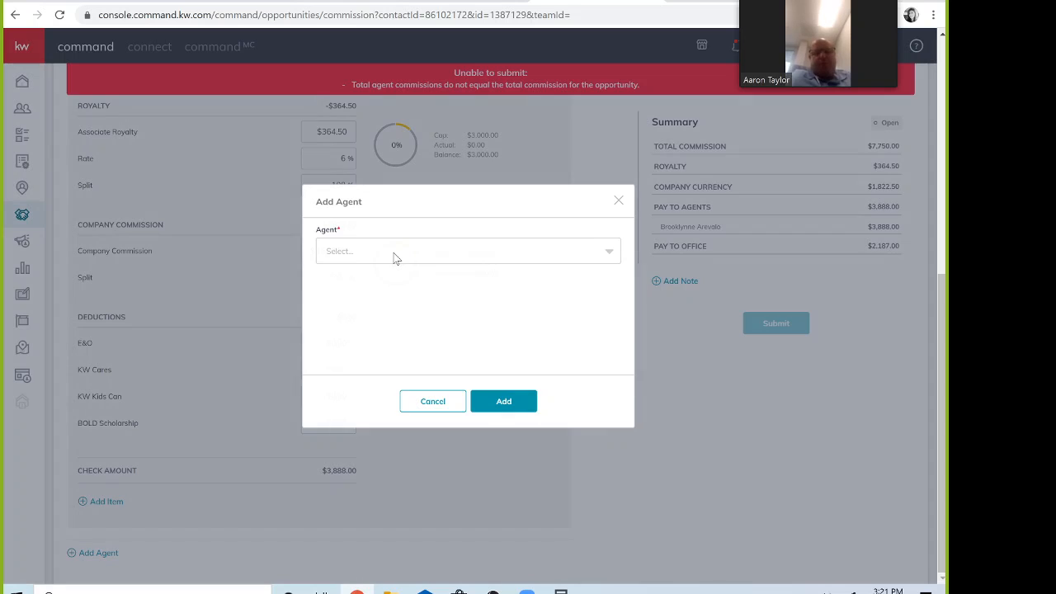
click(393, 258)
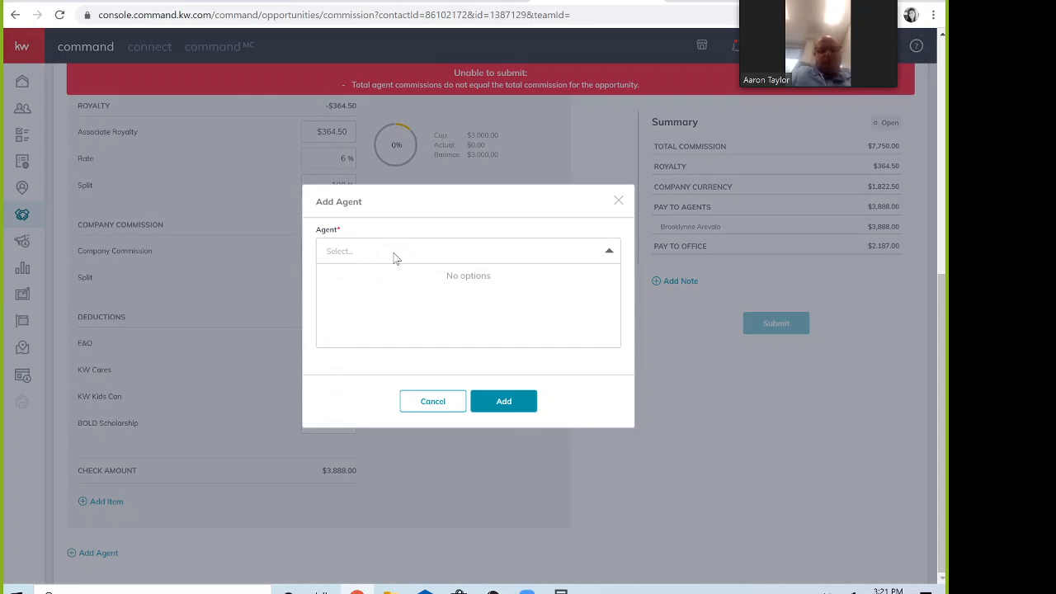
text(r)
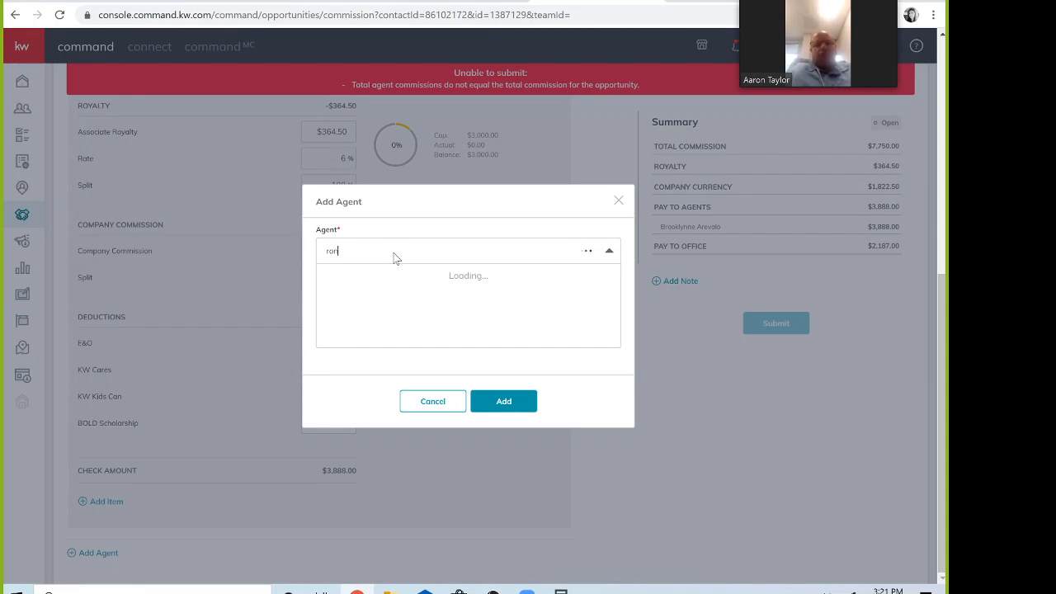
text(on)
click(346, 277)
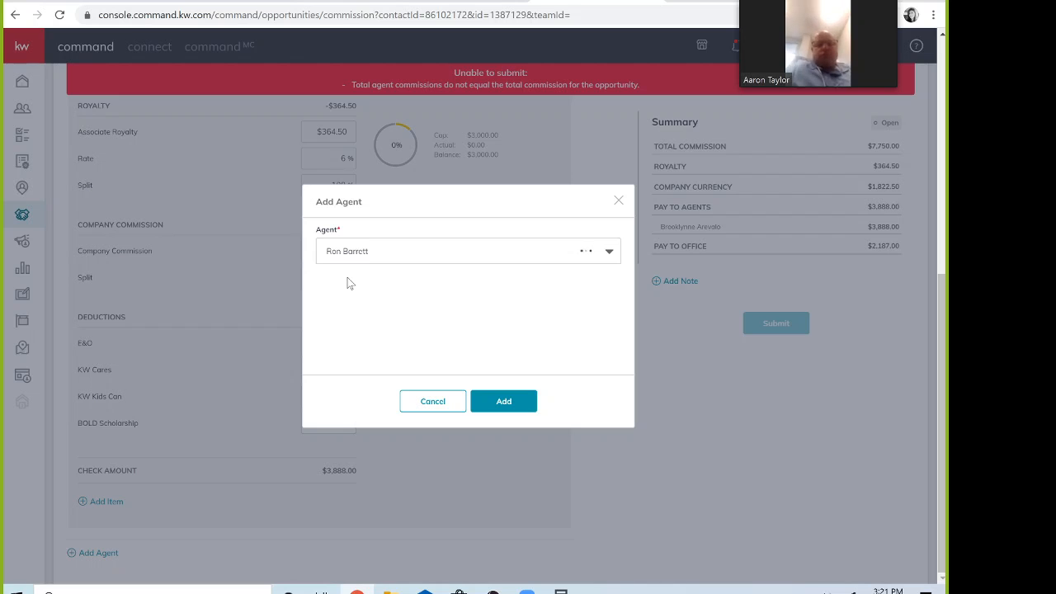
click(503, 404)
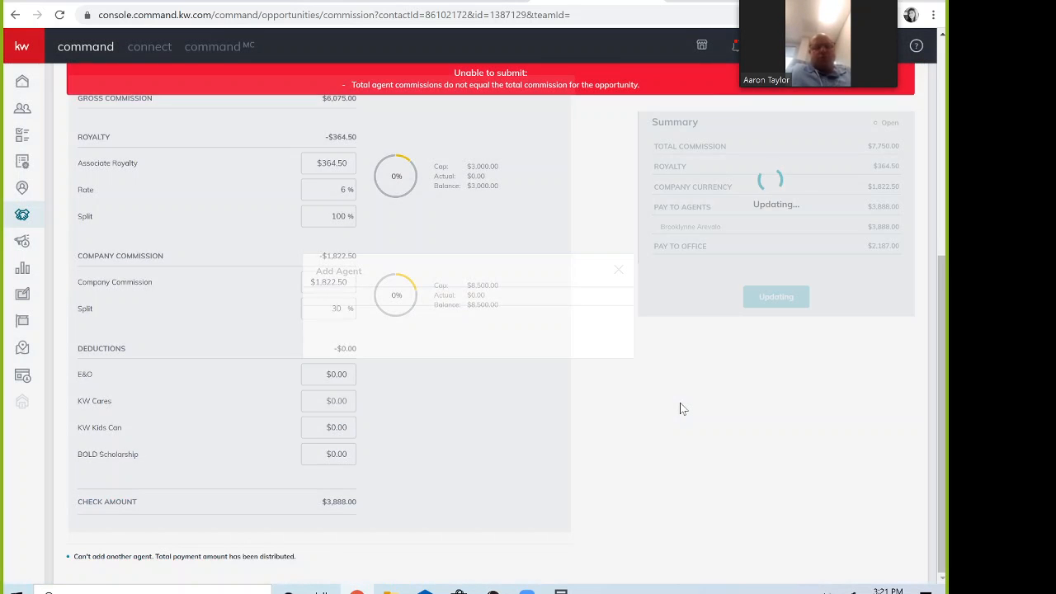
scroll(624, 426, down, 2)
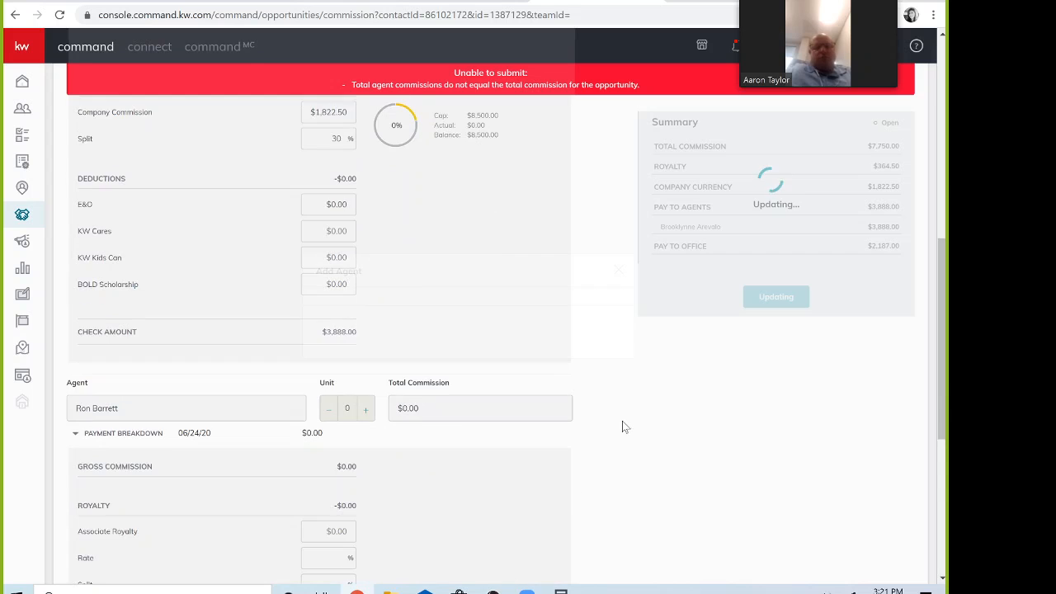
scroll(623, 426, down, 2)
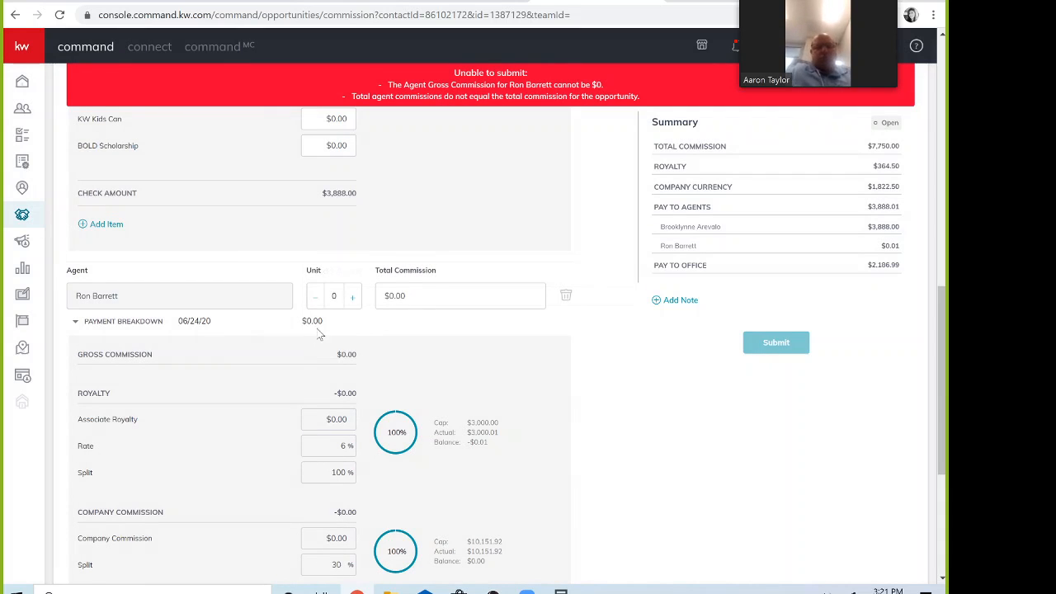
Step: Set the new agent's total commission to $775.00
click(419, 296)
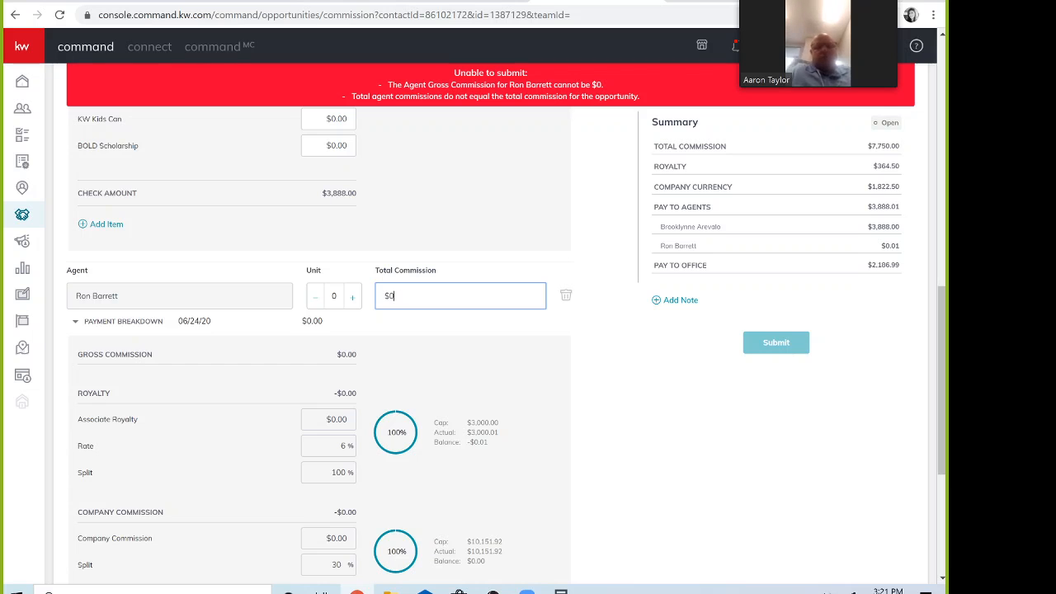
key(Tab)
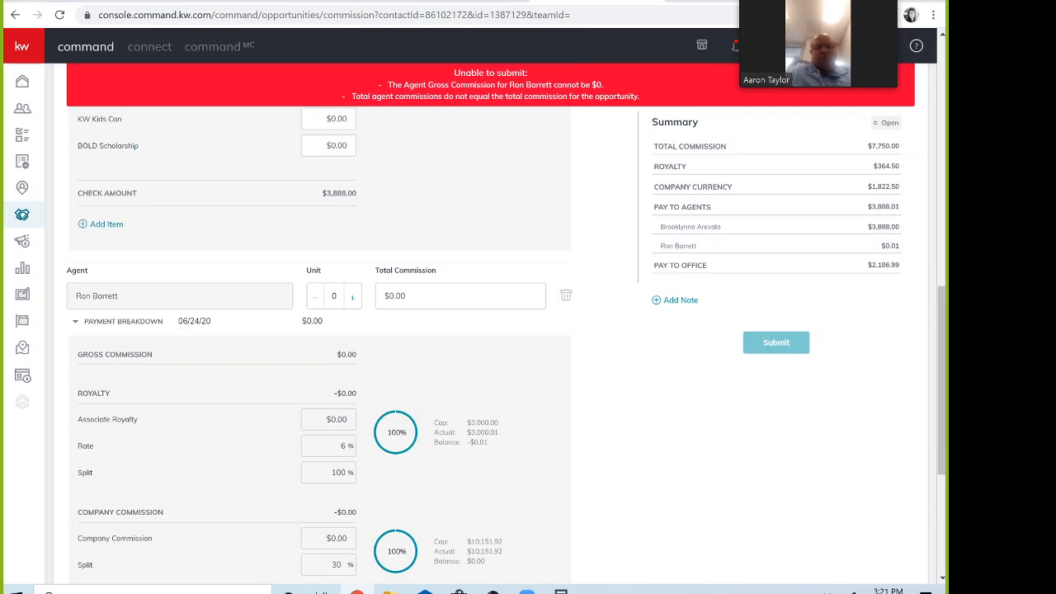
click(409, 297)
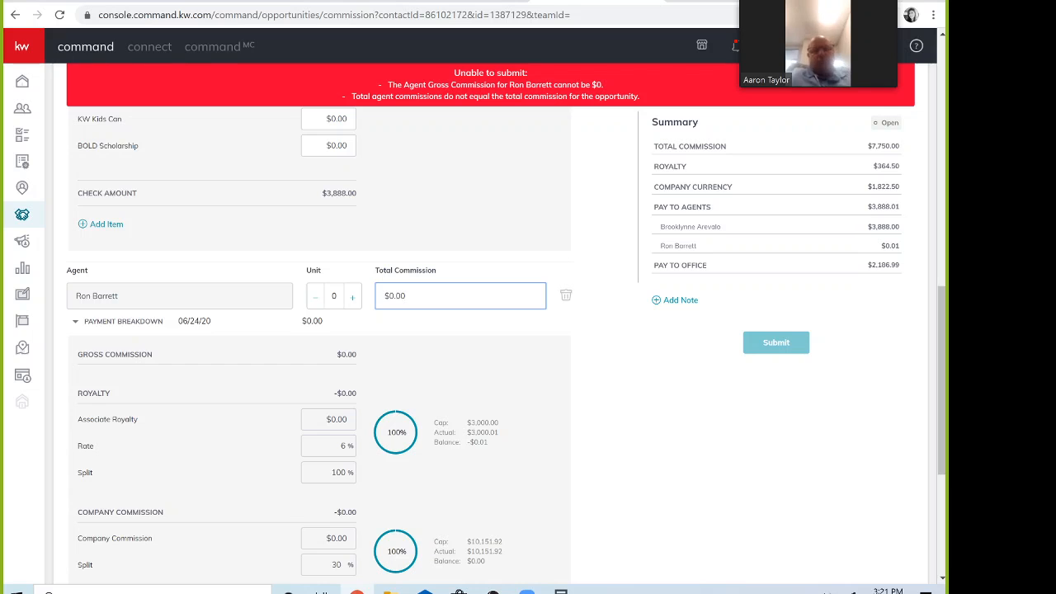
text(775)
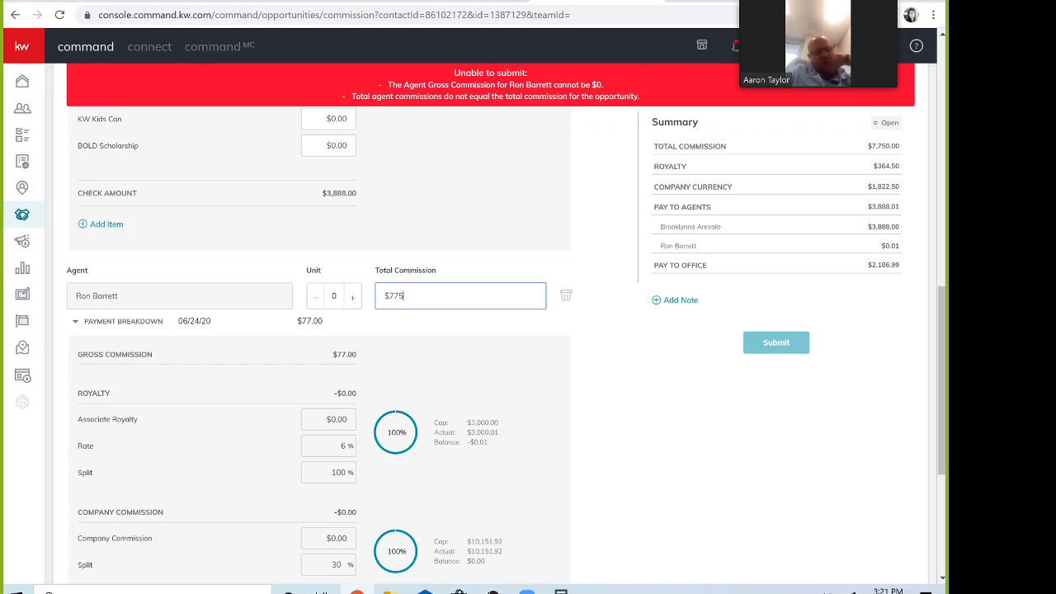
click(585, 337)
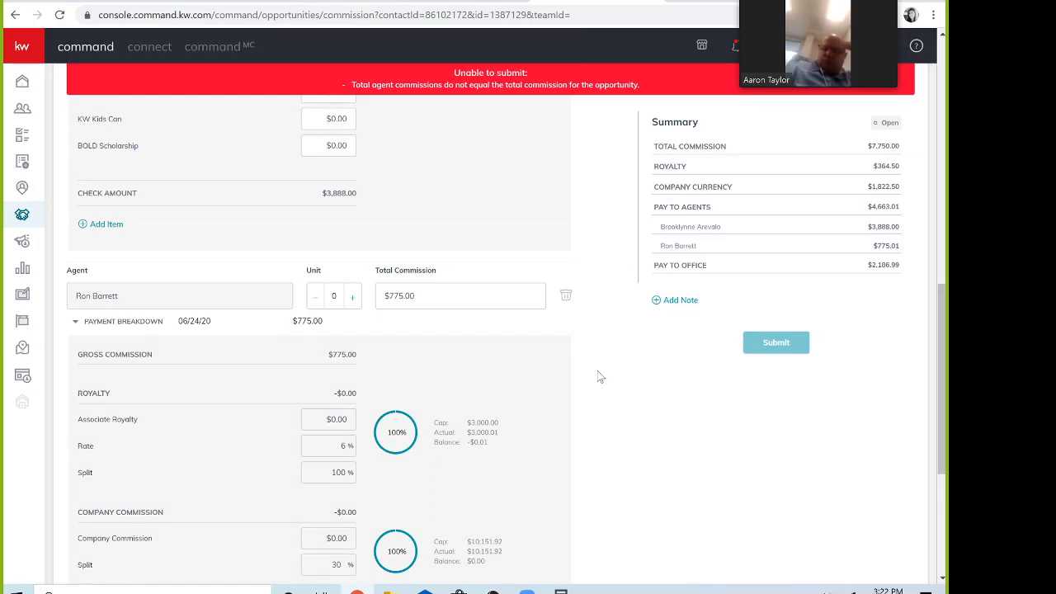
scroll(597, 377, up, 6)
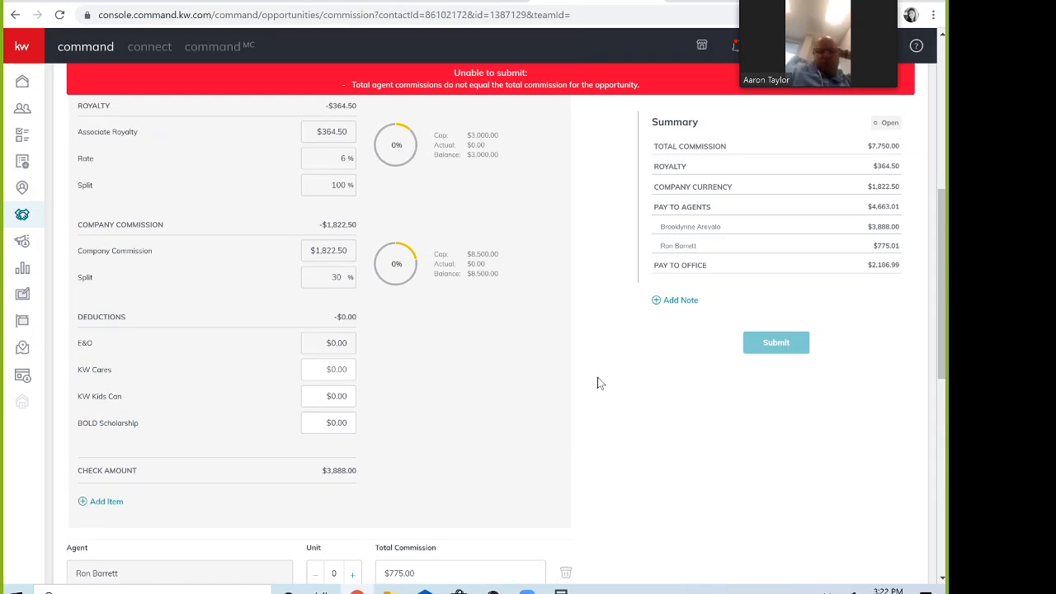
scroll(599, 383, down, 4)
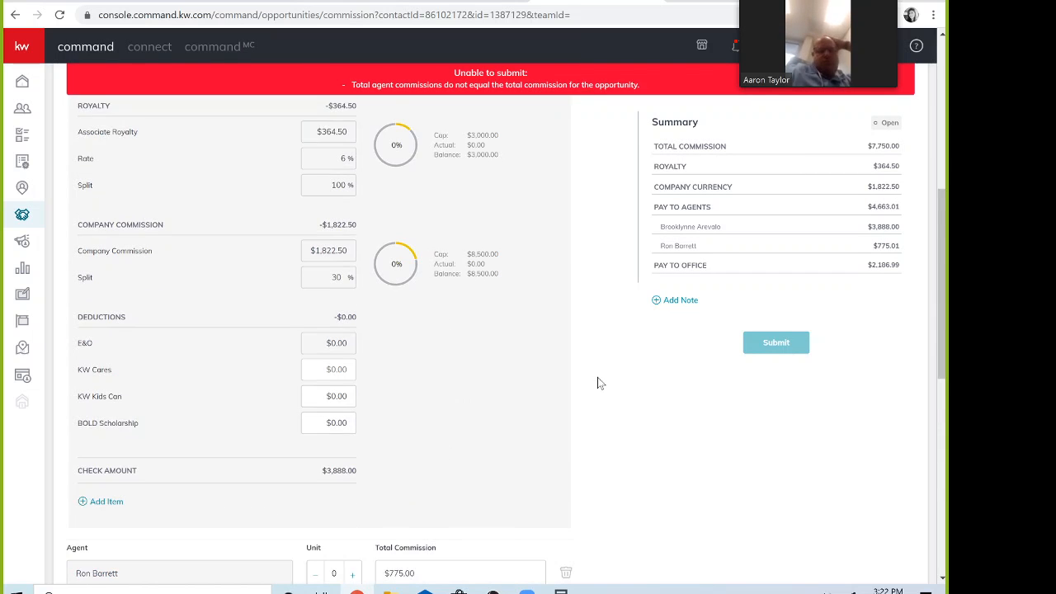
click(561, 590)
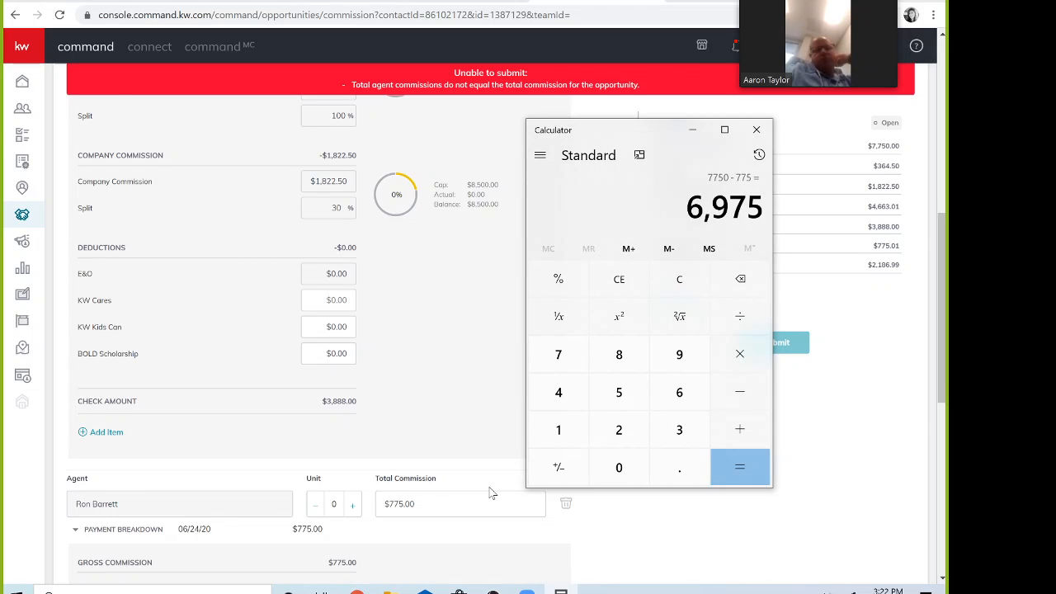
scroll(490, 490, up, 3)
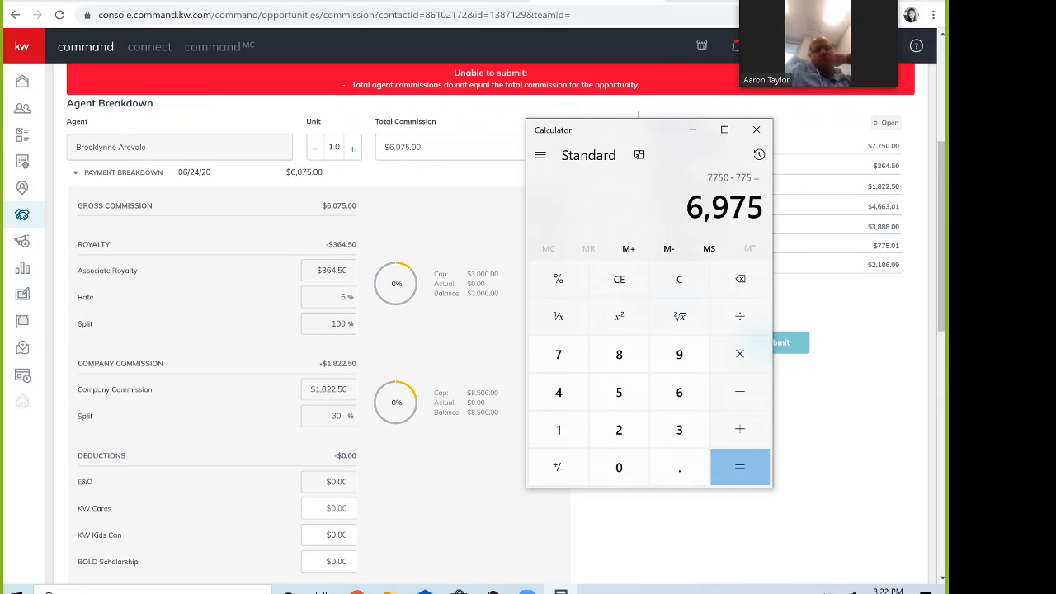
click(399, 147)
key(BackSpace)
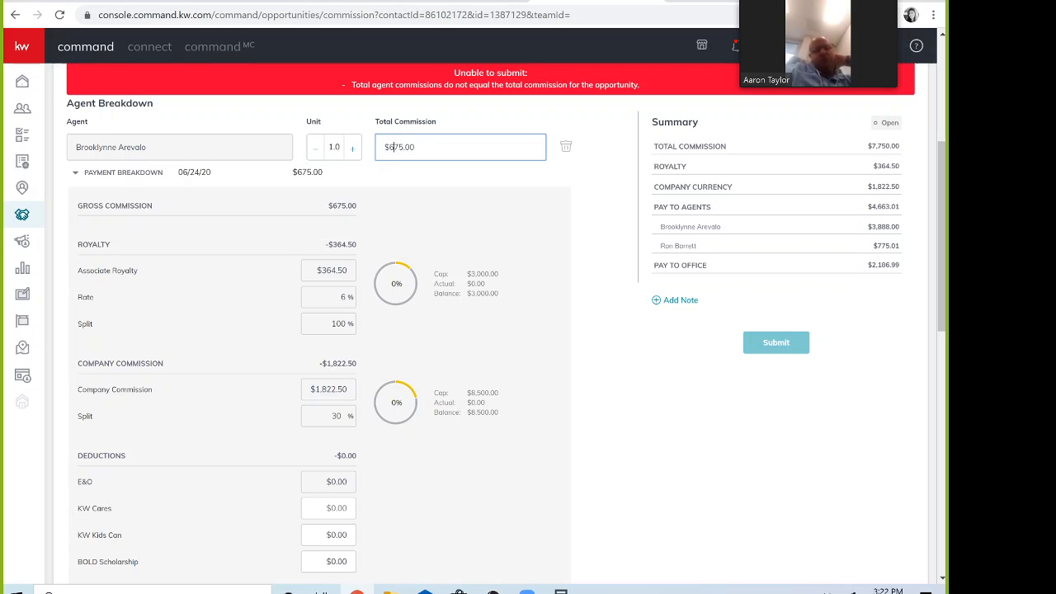
text(9)
click(584, 208)
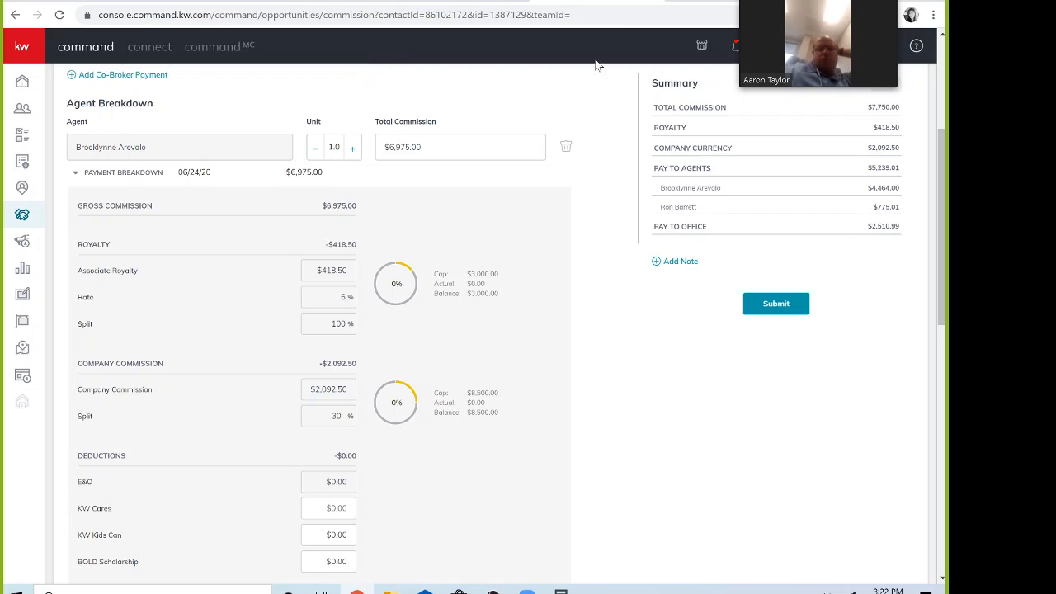
scroll(622, 165, down, 3)
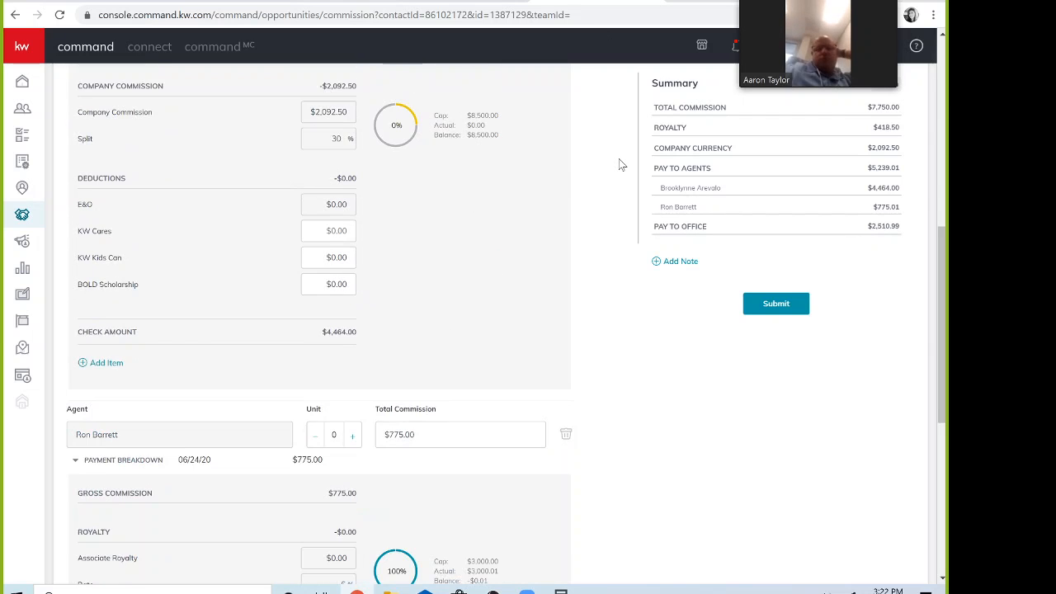
scroll(622, 165, up, 2)
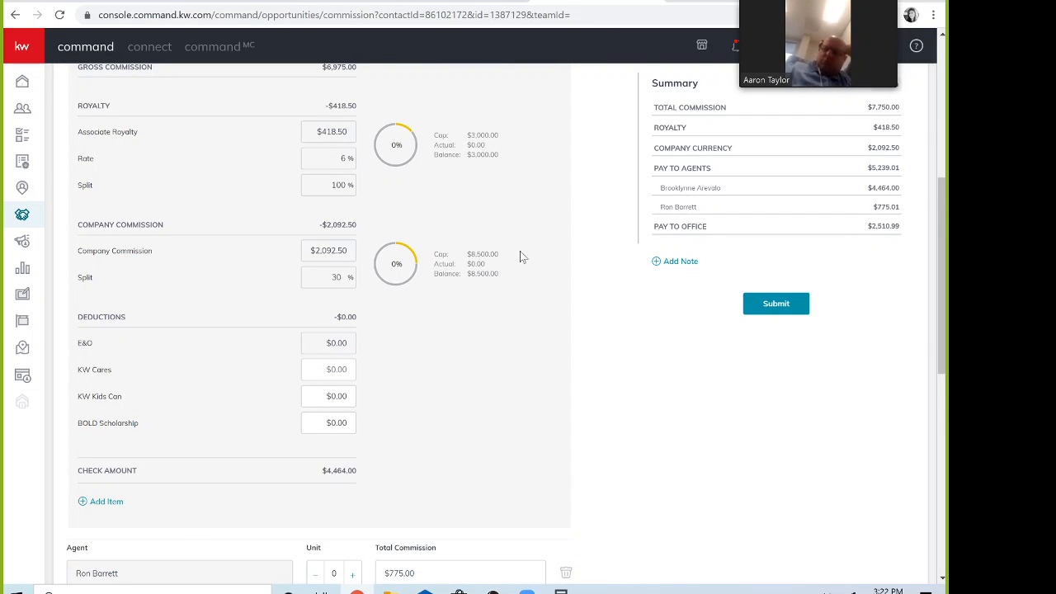
scroll(520, 251, down, 4)
scroll(552, 283, down, 1)
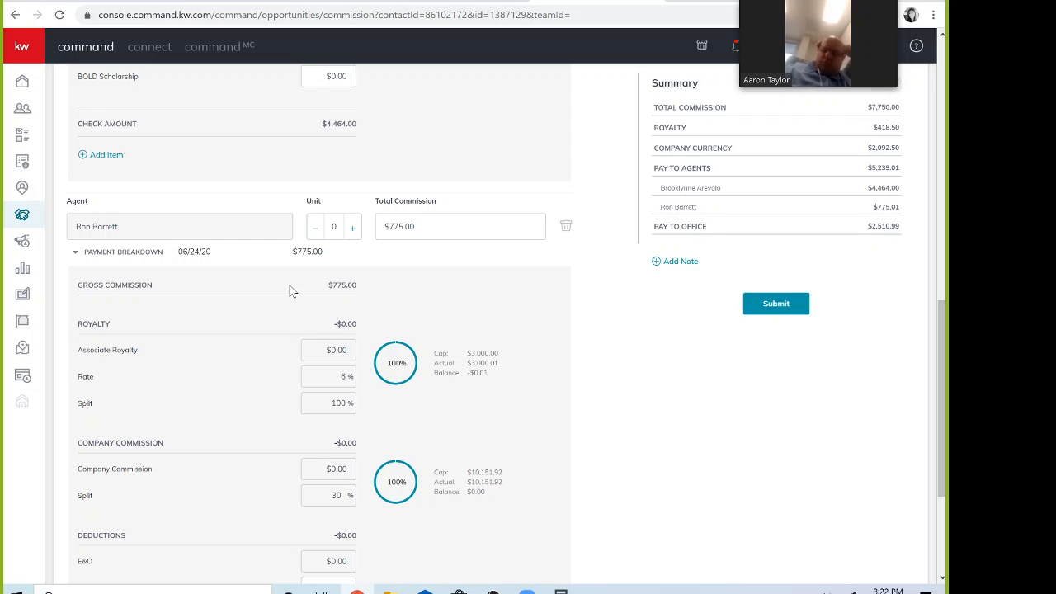
scroll(569, 410, down, 1)
scroll(578, 407, down, 2)
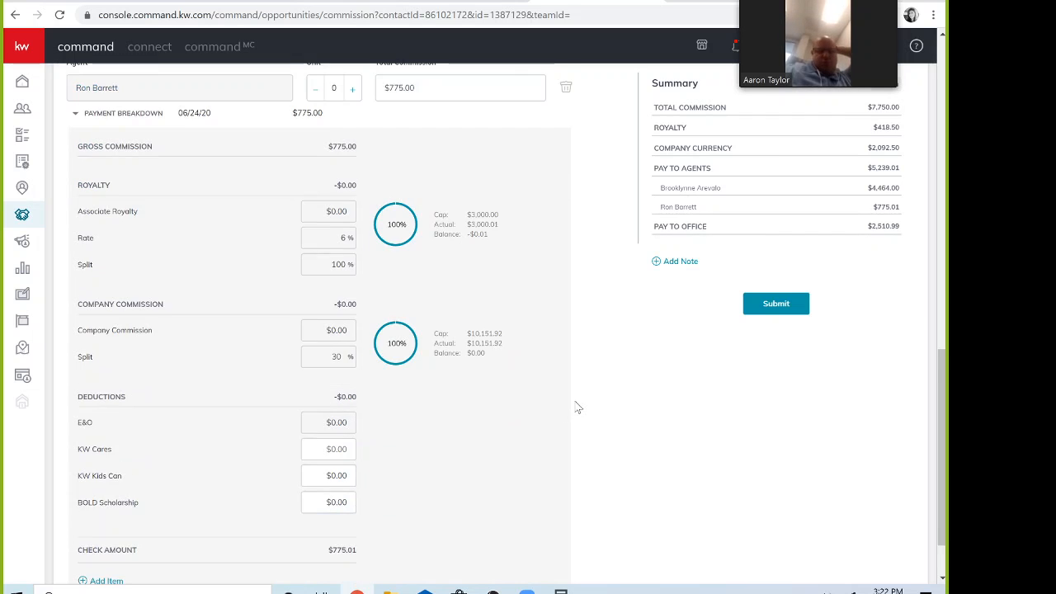
scroll(577, 407, up, 7)
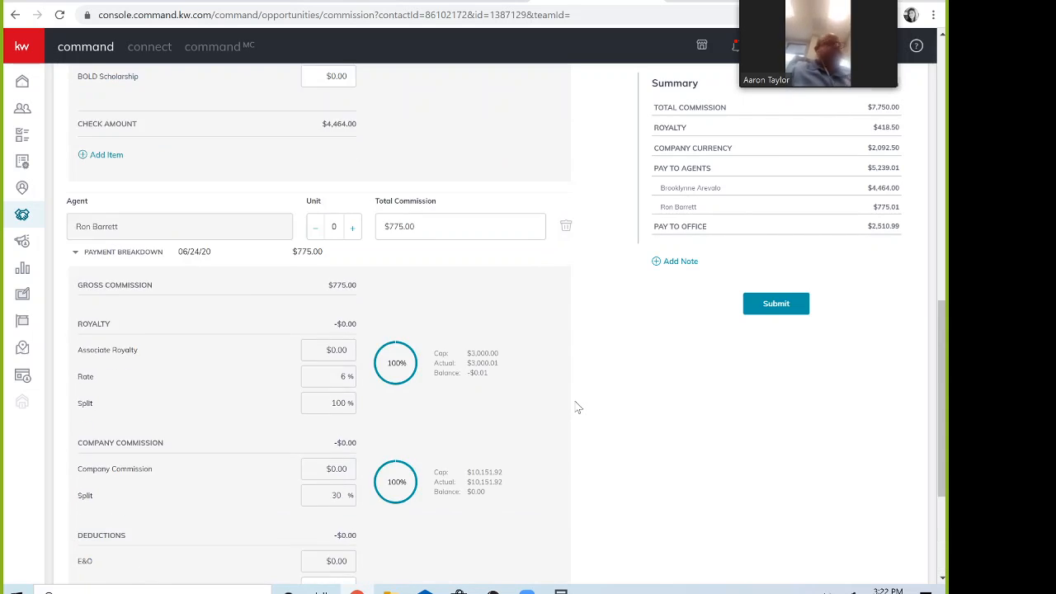
scroll(577, 408, up, 2)
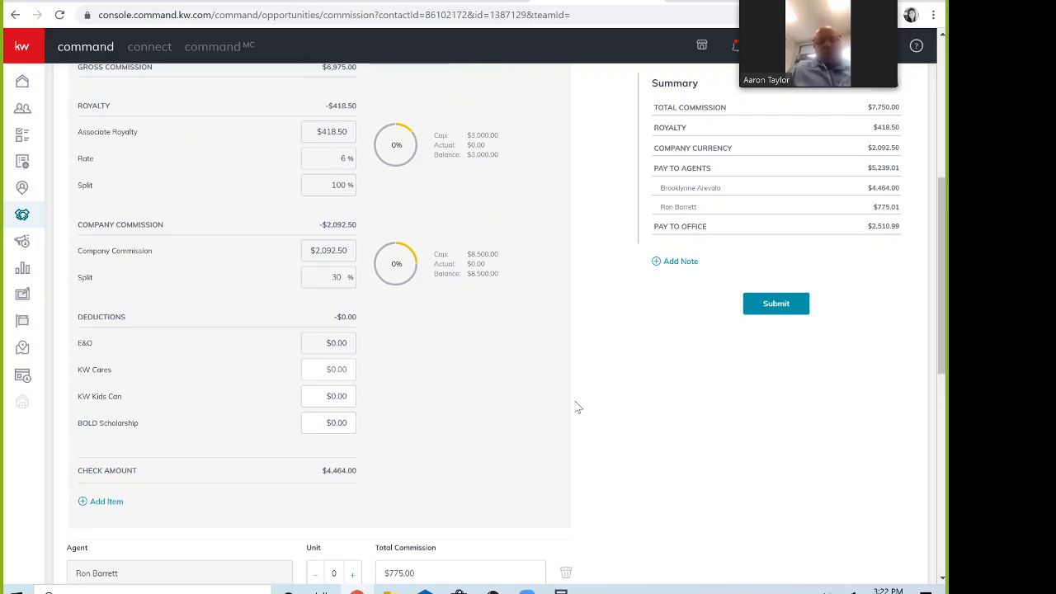
scroll(427, 376, down, 1)
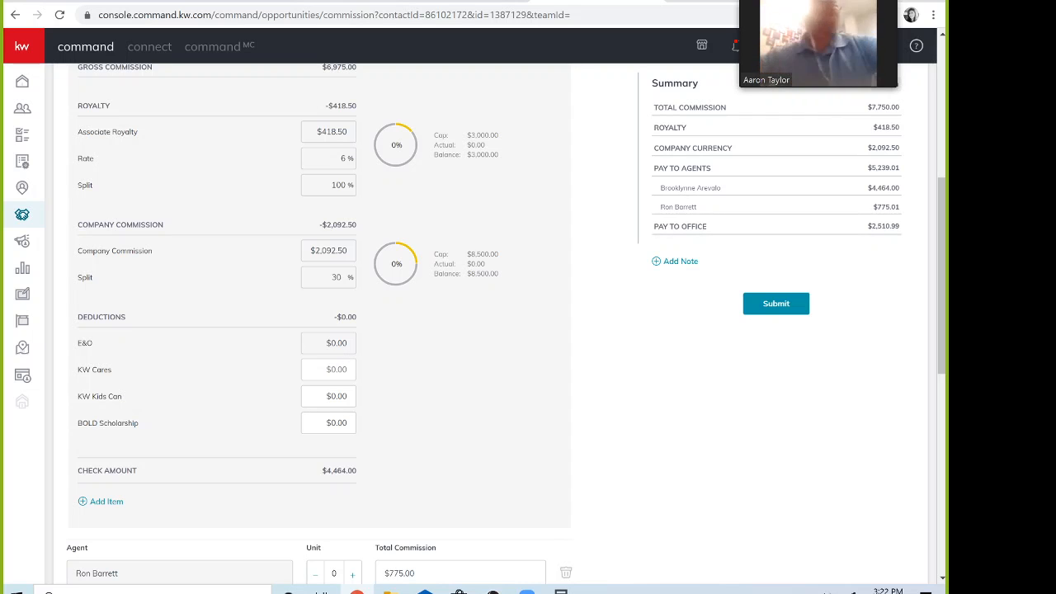
Step: Enter a $10.00 KW Cares deduction for the first agent, dropping the check to $4,454.00
click(345, 370)
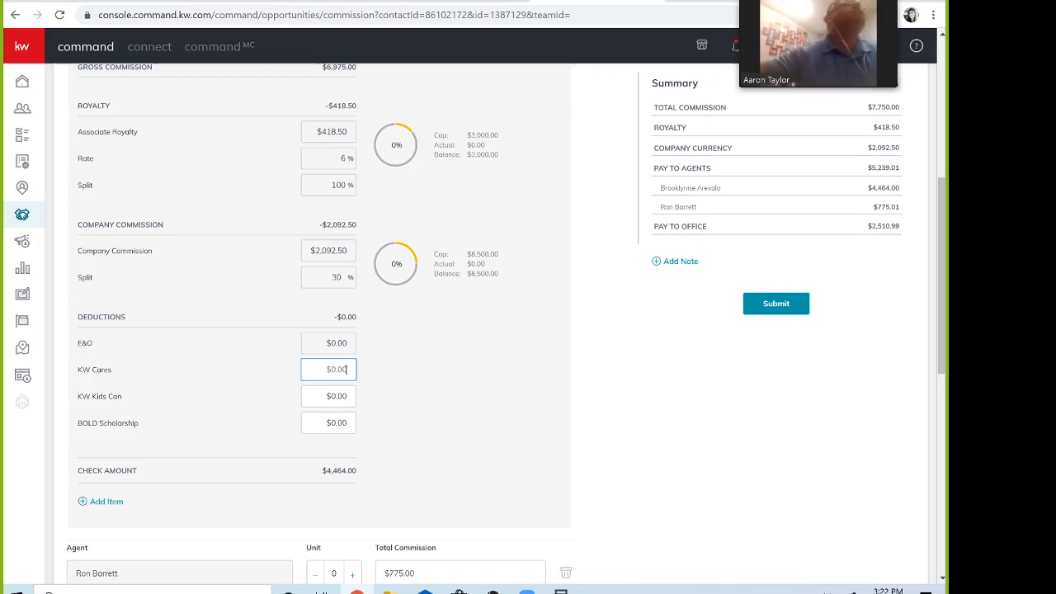
click(367, 393)
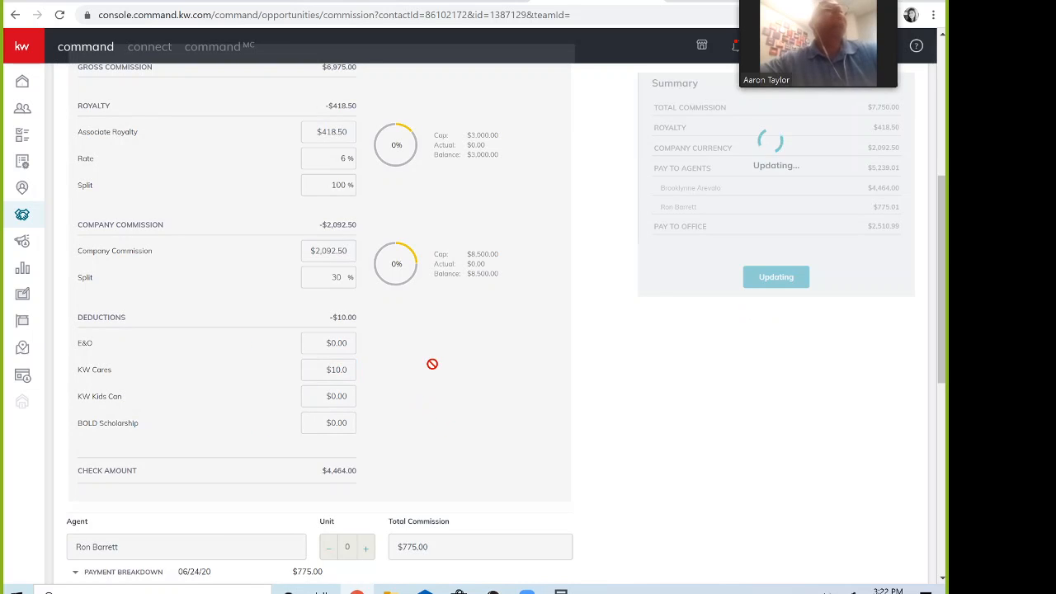
scroll(435, 369, down, 1)
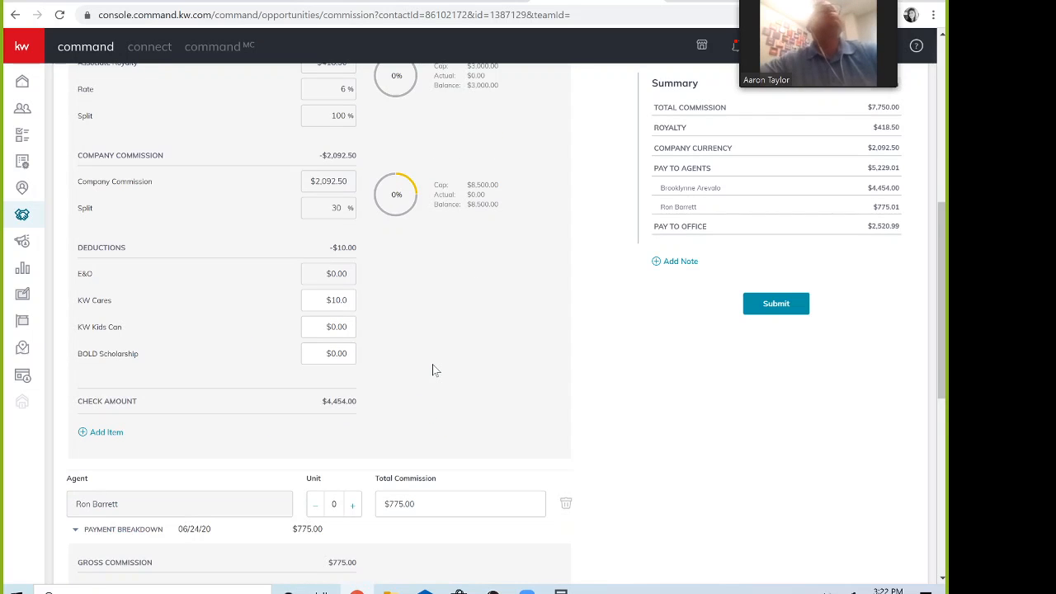
scroll(436, 369, down, 1)
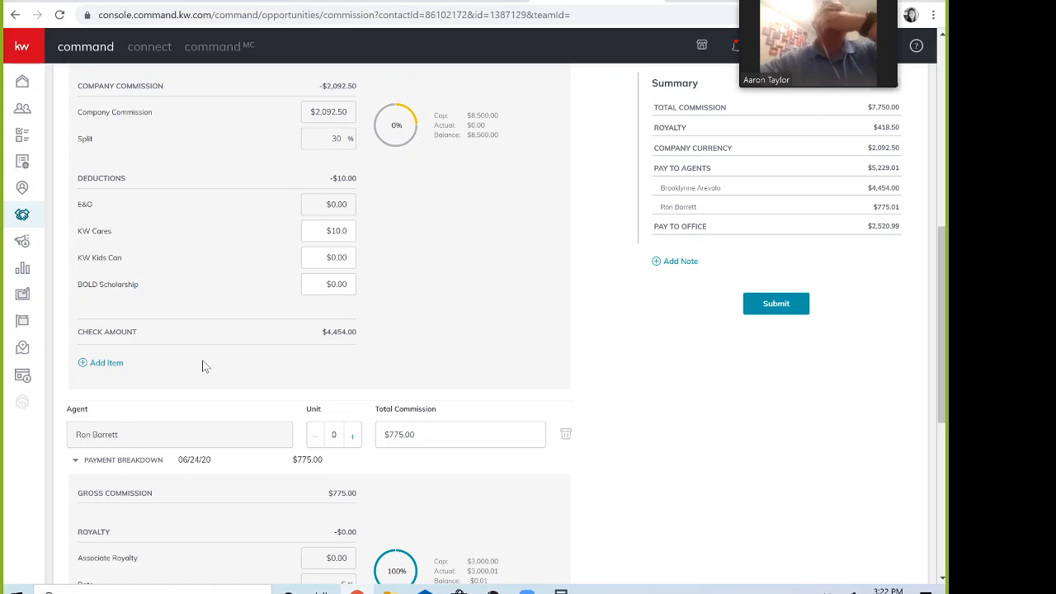
Step: Add a $2,500 Concession item, on the closing statement and paid off the top, to the first agent
click(100, 363)
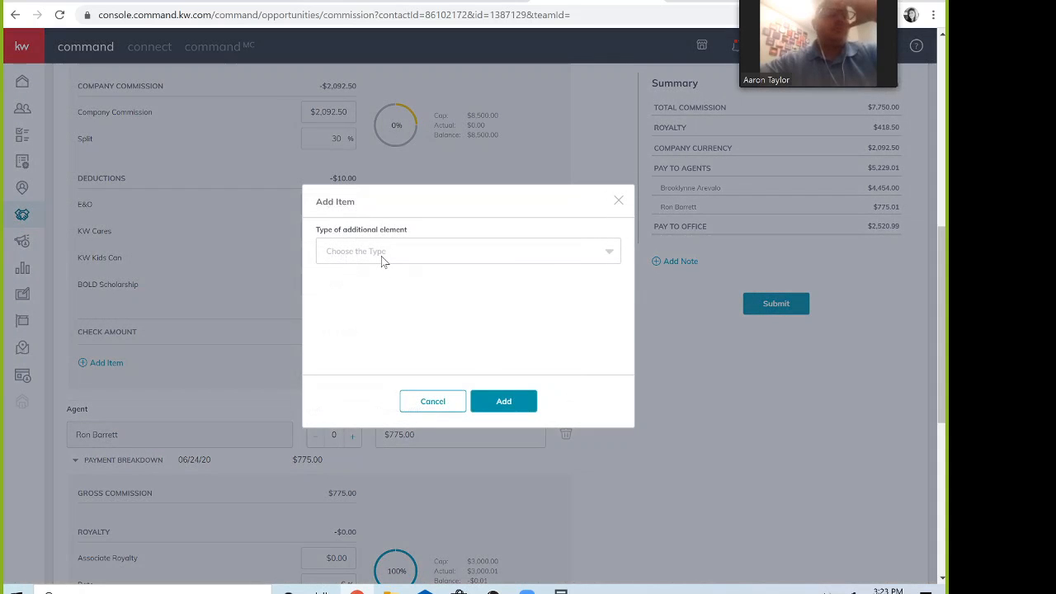
click(382, 256)
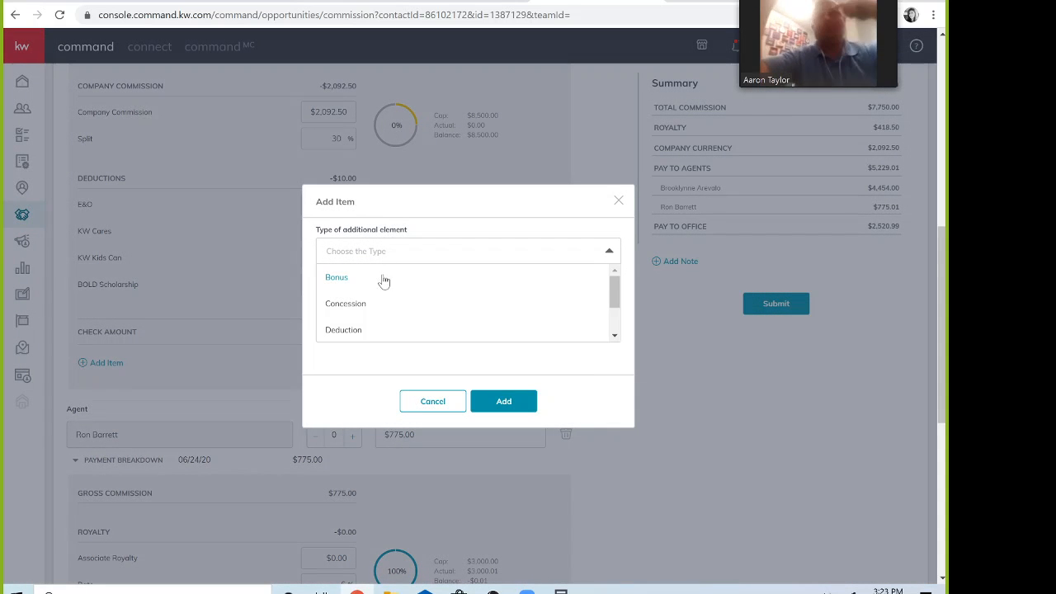
click(350, 311)
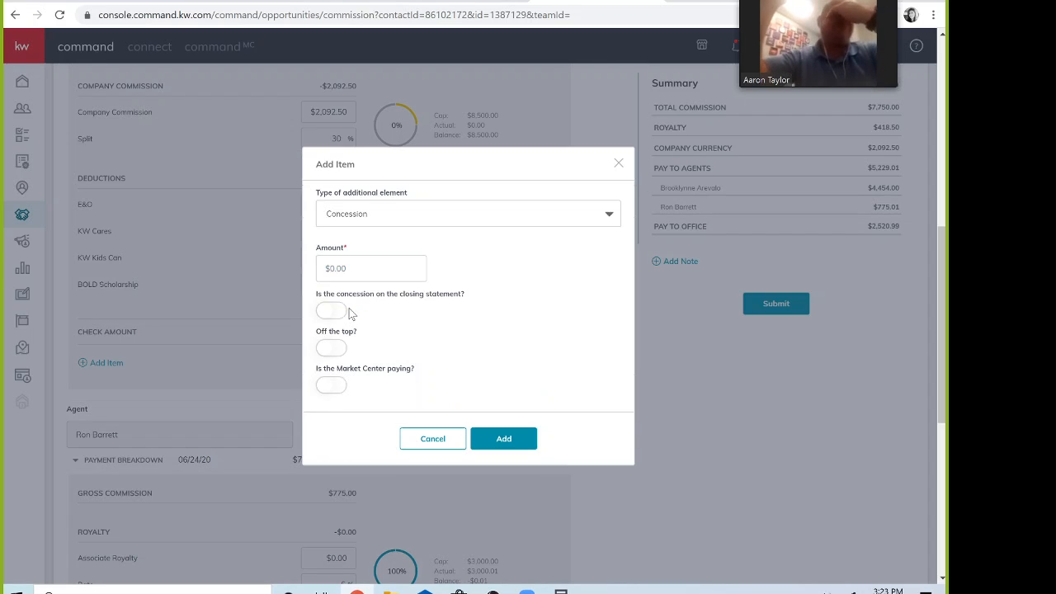
click(371, 268)
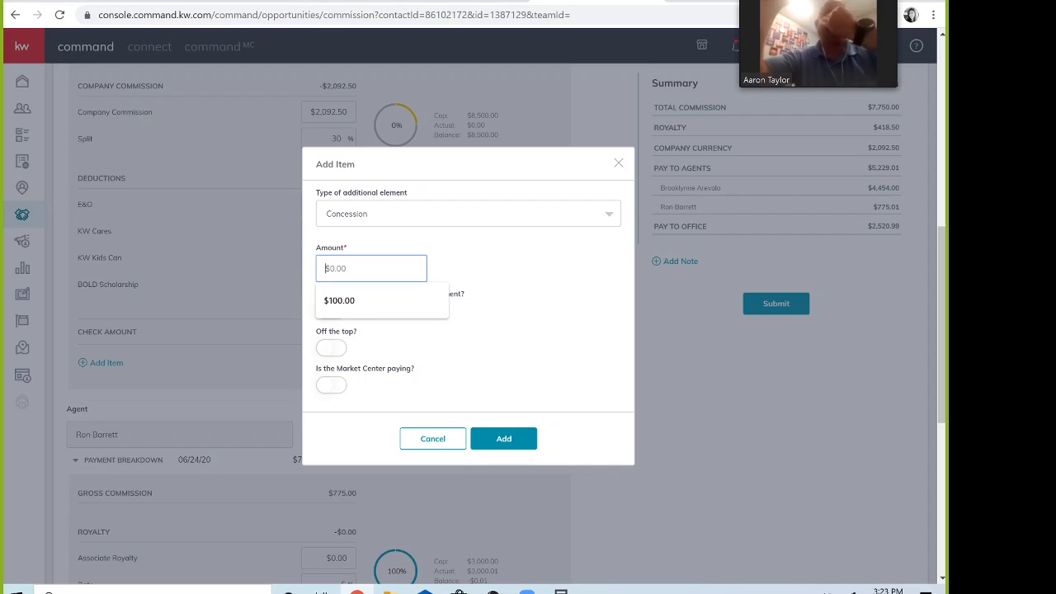
text(2,5)
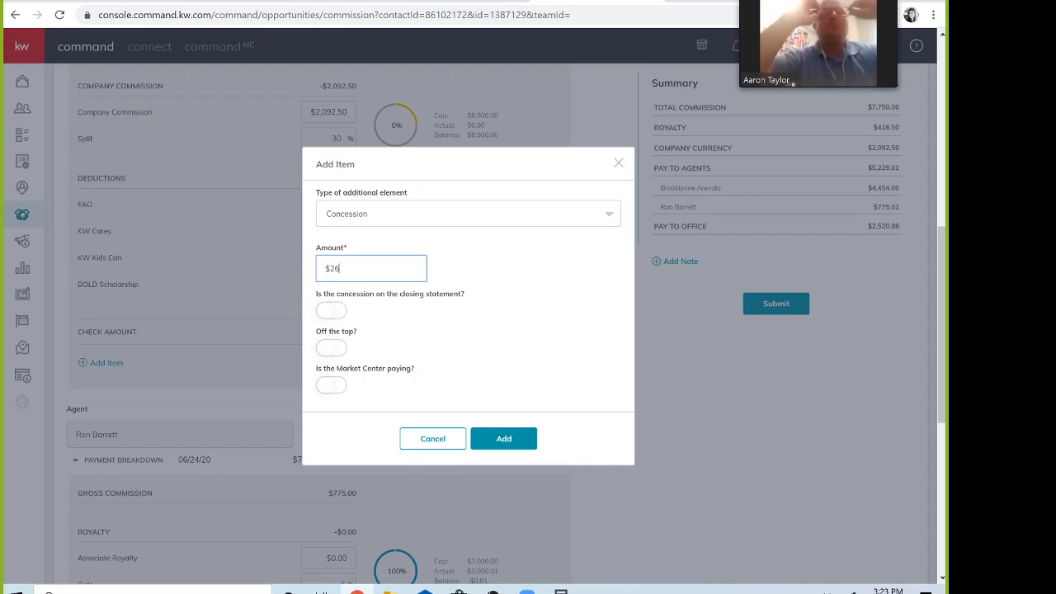
text(00)
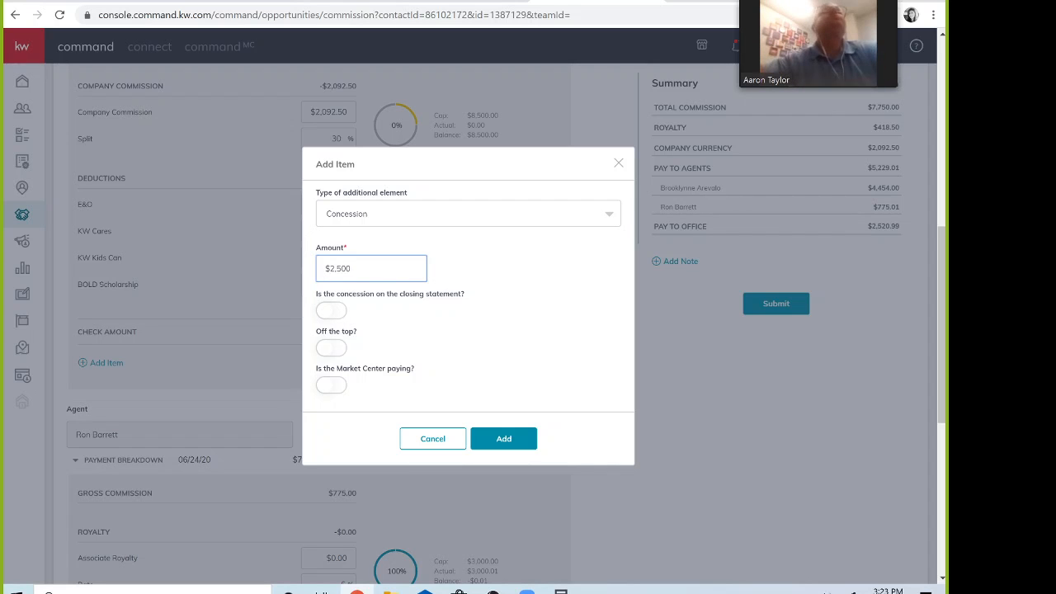
click(332, 312)
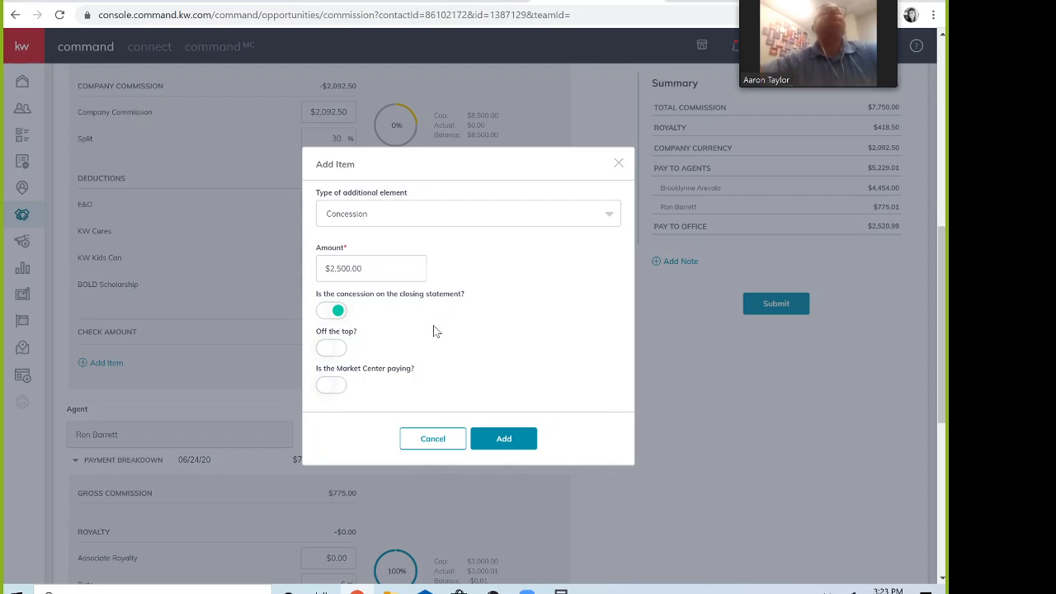
click(337, 350)
click(503, 438)
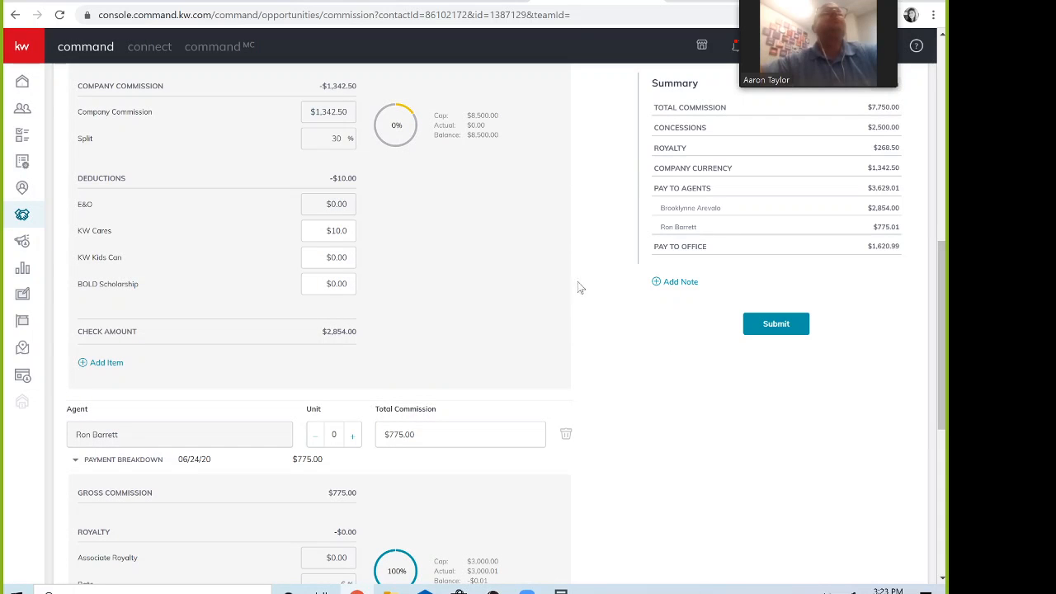
Step: Delete the $2,500.00 Concession row, bringing the first agent's check back to $4,454.00
scroll(581, 287, up, 1)
scroll(581, 282, up, 3)
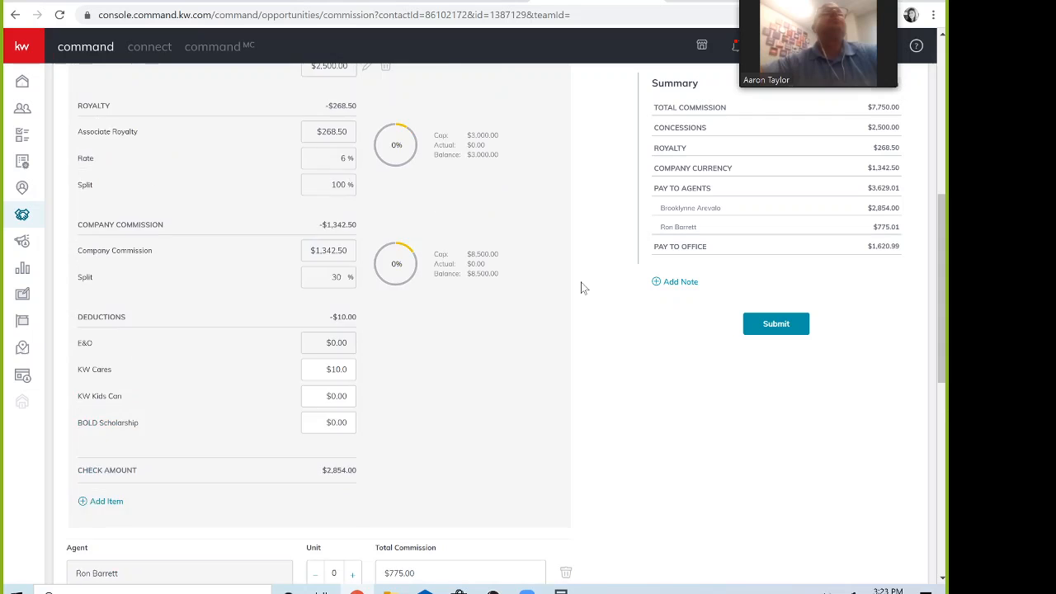
scroll(580, 283, up, 2)
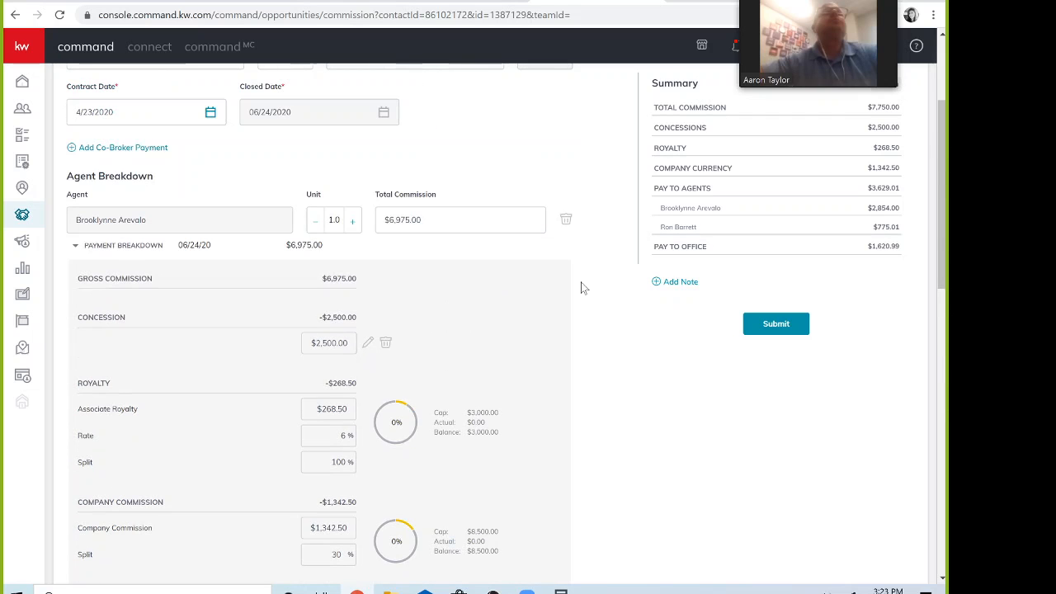
scroll(581, 282, up, 2)
scroll(580, 287, down, 5)
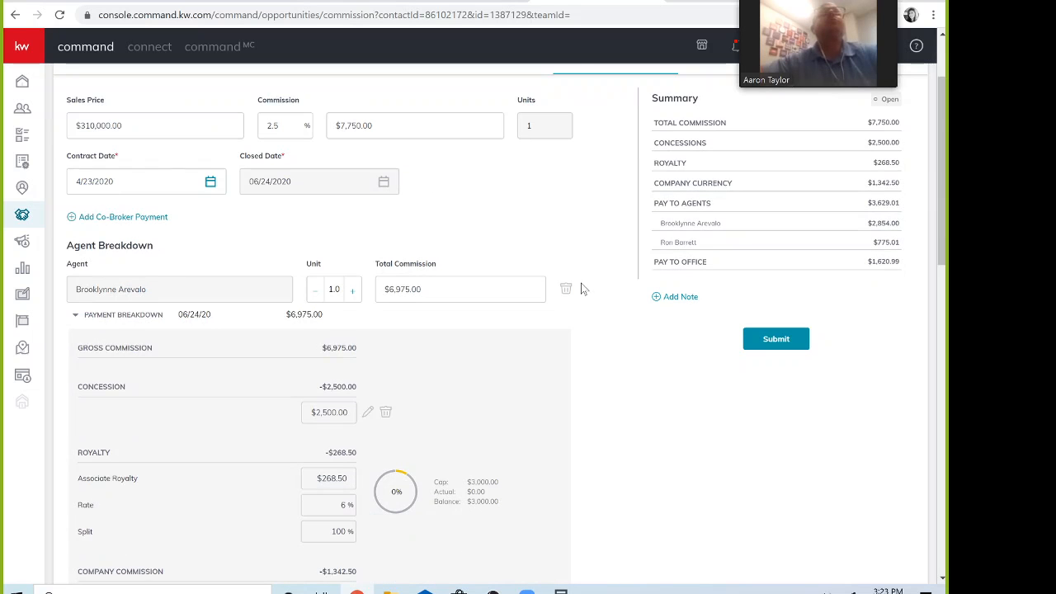
scroll(580, 294, down, 1)
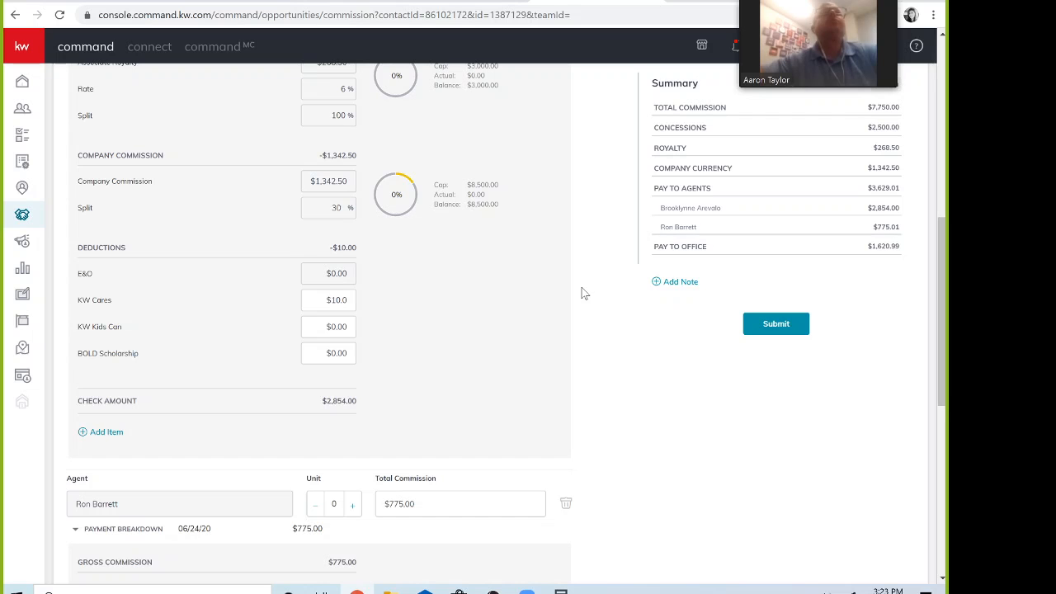
scroll(582, 293, up, 1)
scroll(581, 293, up, 2)
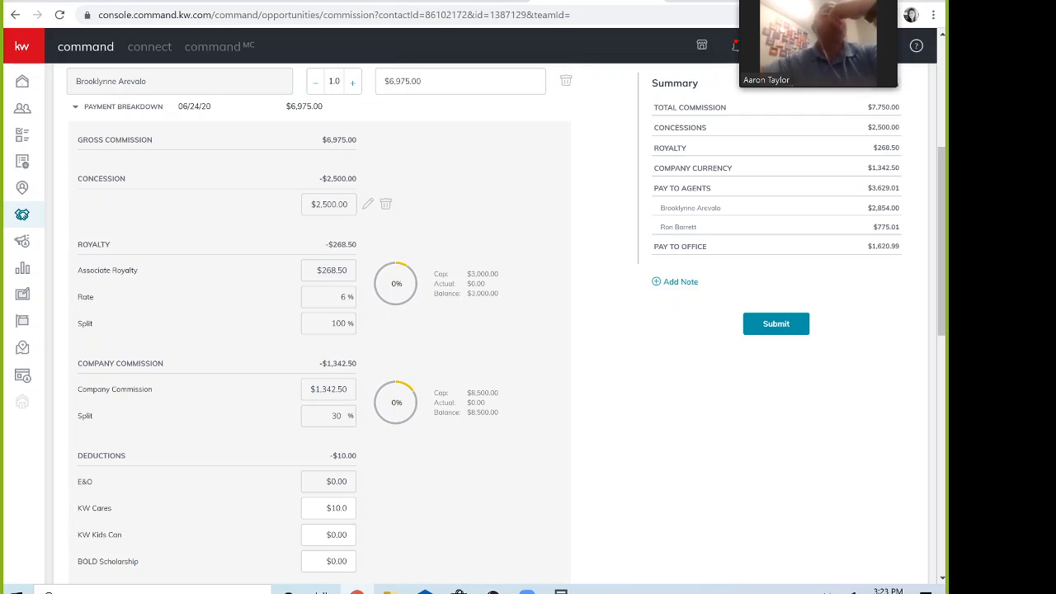
click(386, 206)
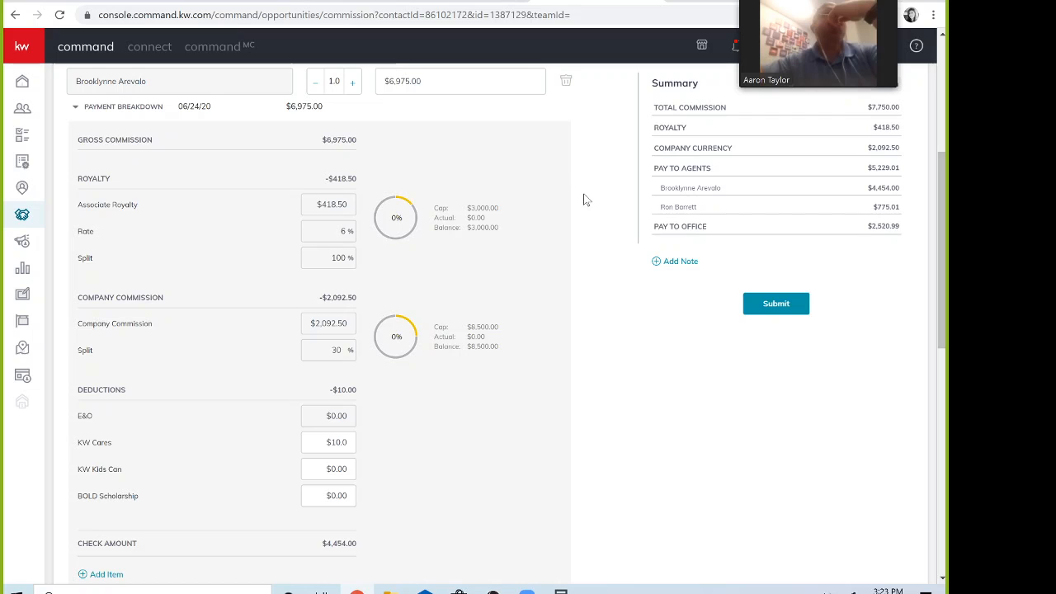
scroll(583, 200, down, 3)
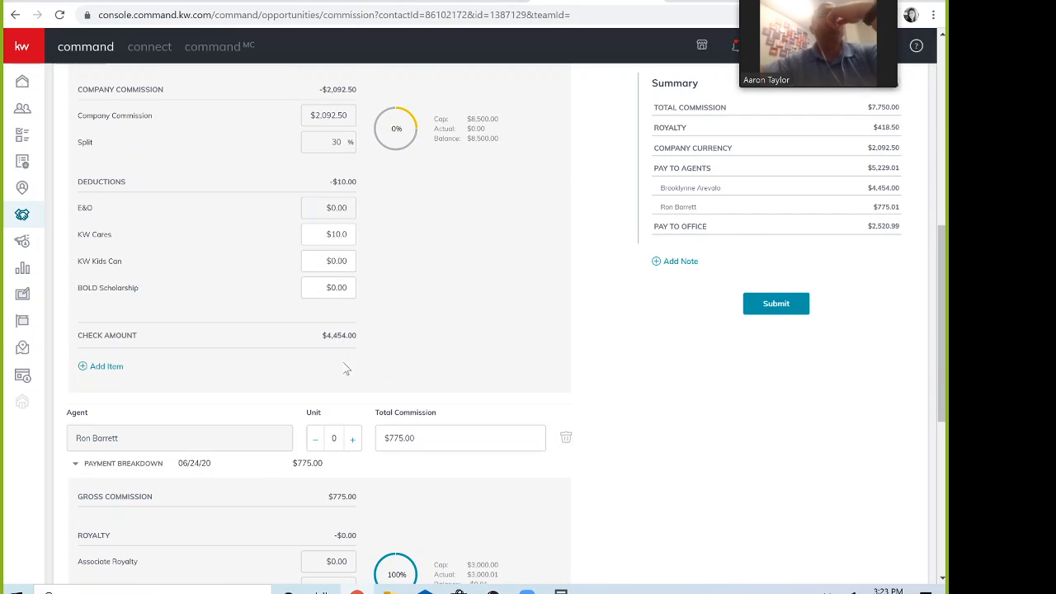
click(106, 372)
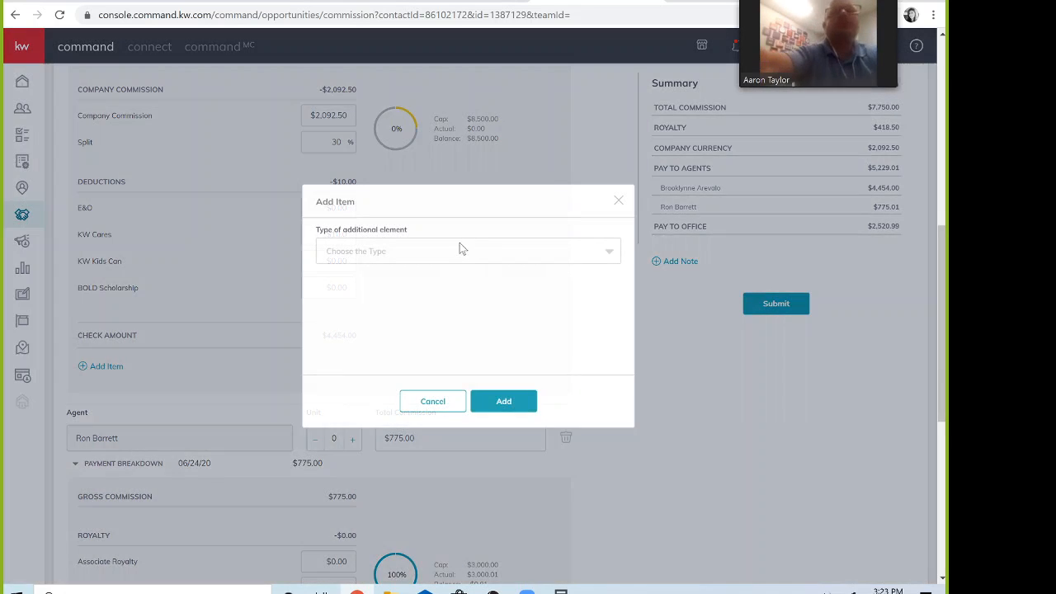
click(459, 247)
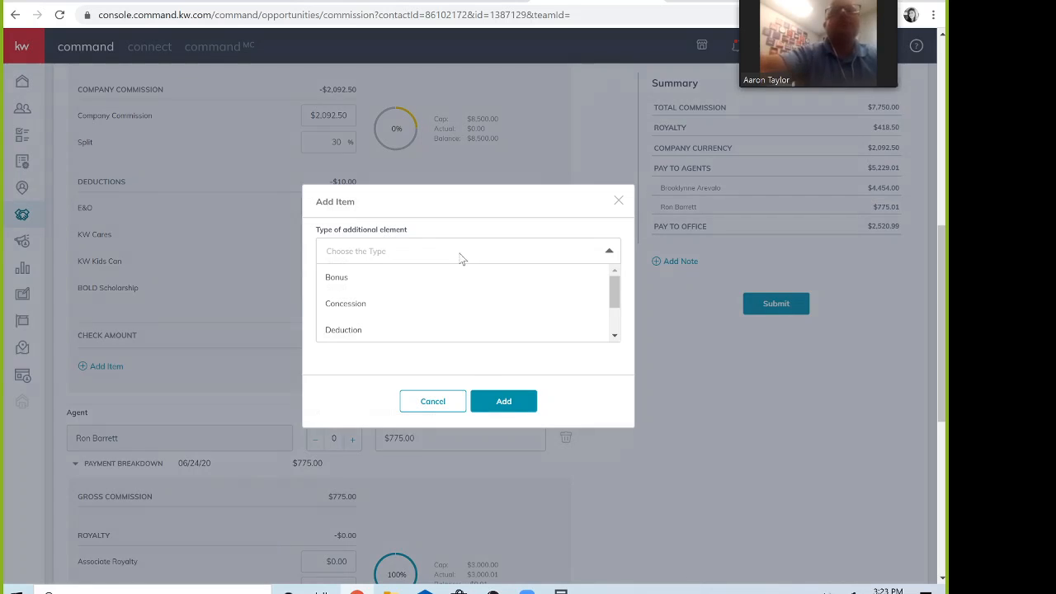
scroll(453, 306, down, 1)
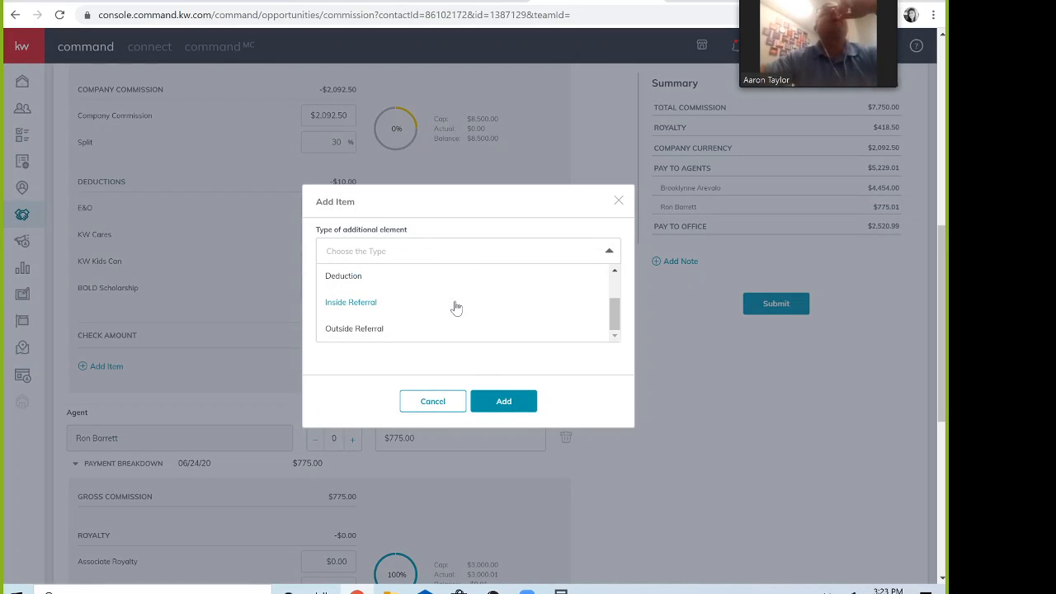
click(347, 330)
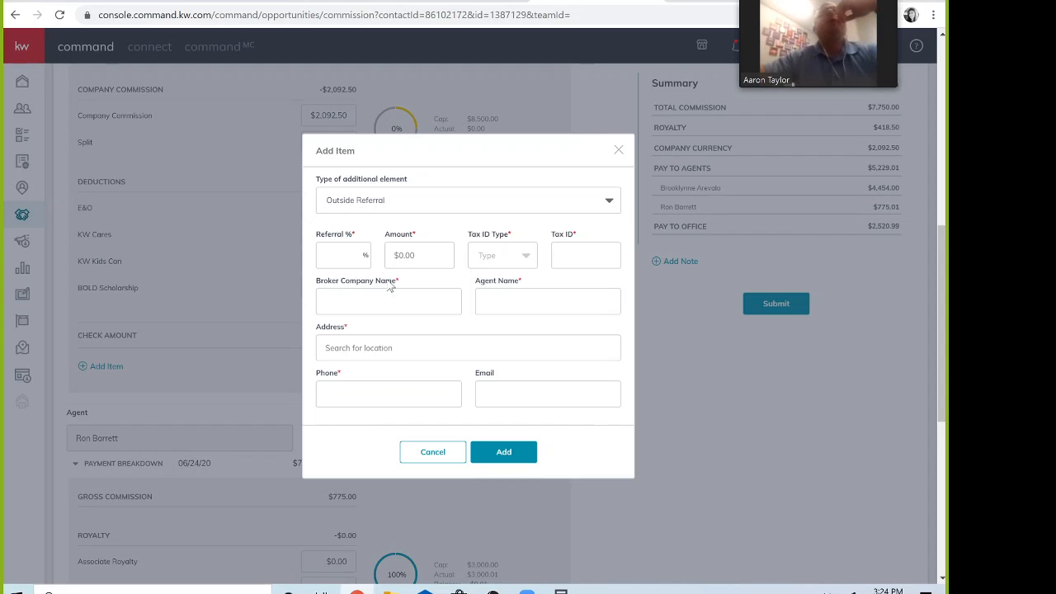
click(527, 262)
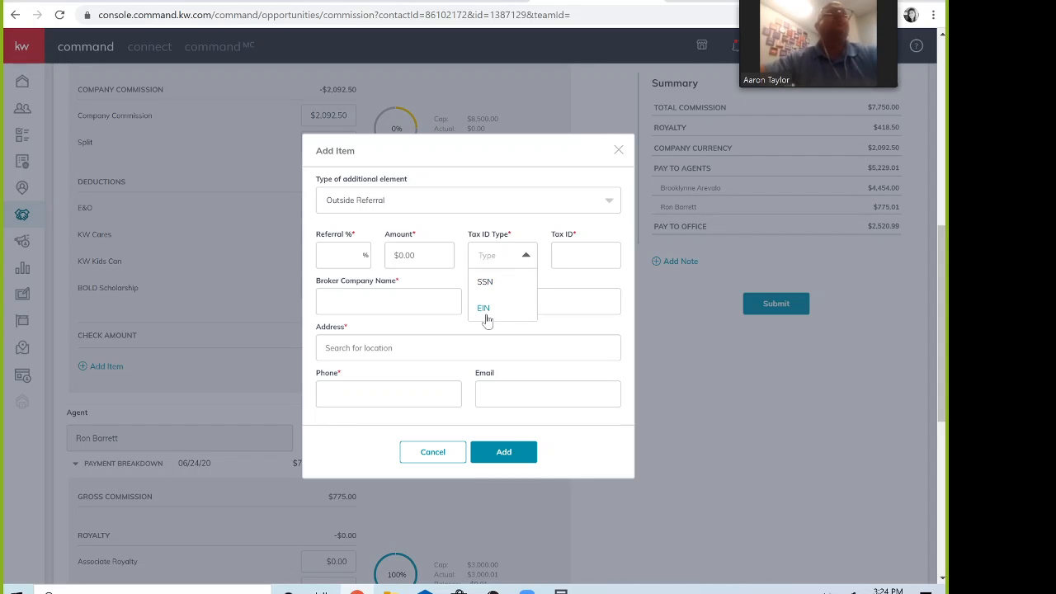
click(531, 219)
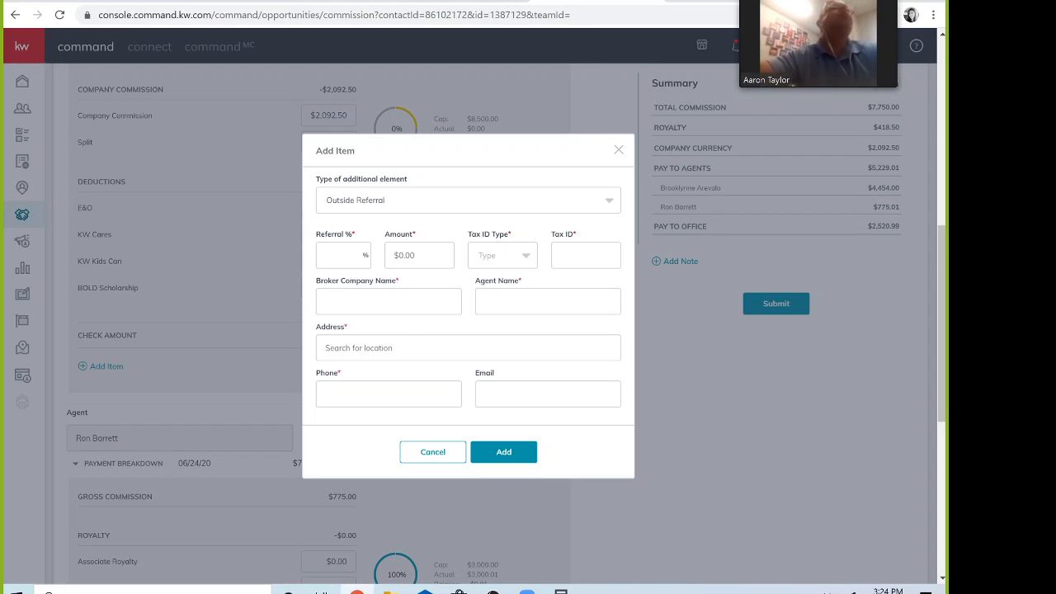
click(618, 154)
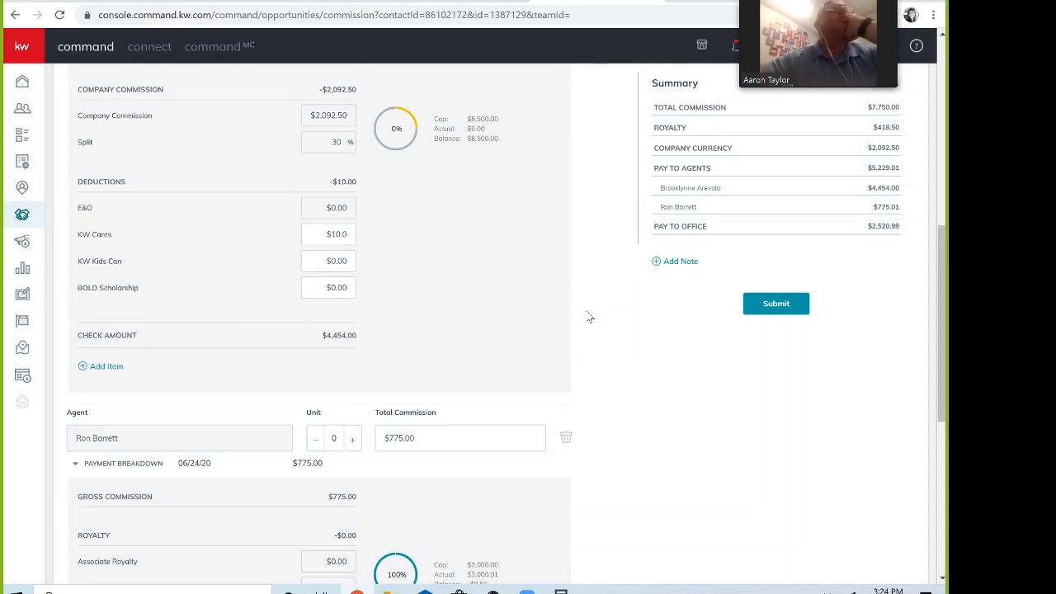
Step: Scroll back up the commission page to the Summary panel
scroll(591, 316, down, 1)
scroll(591, 317, up, 4)
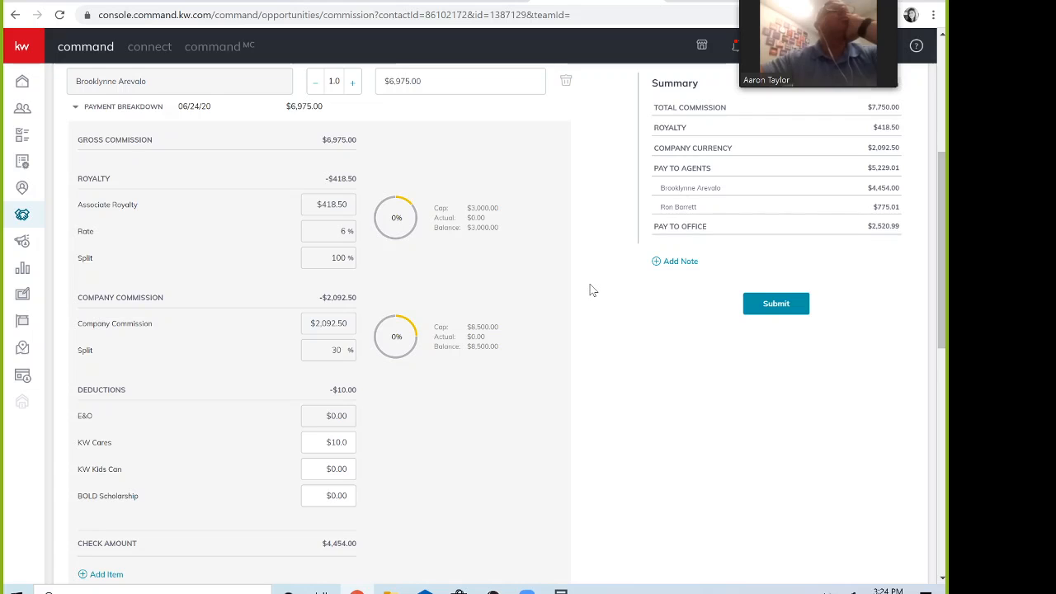
scroll(591, 289, up, 1)
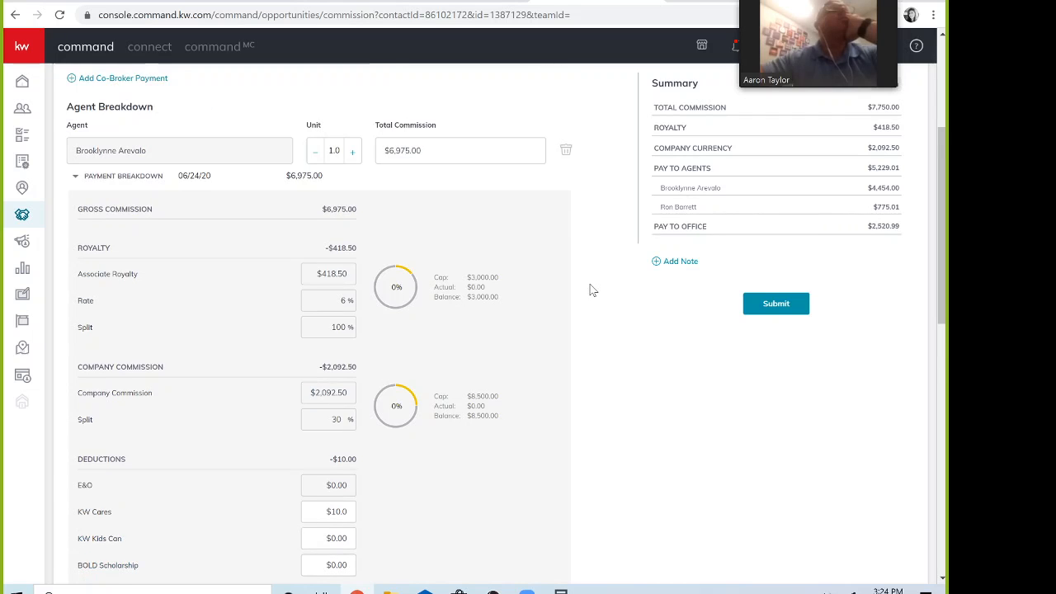
scroll(591, 289, up, 1)
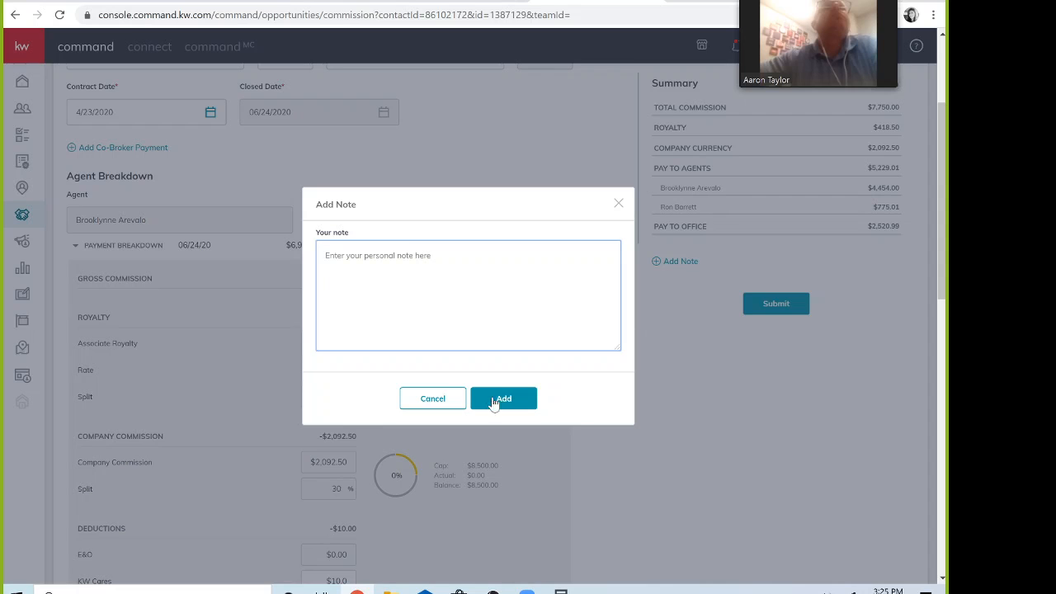
Step: Cancel the Add Note dialog without saving a note
click(438, 401)
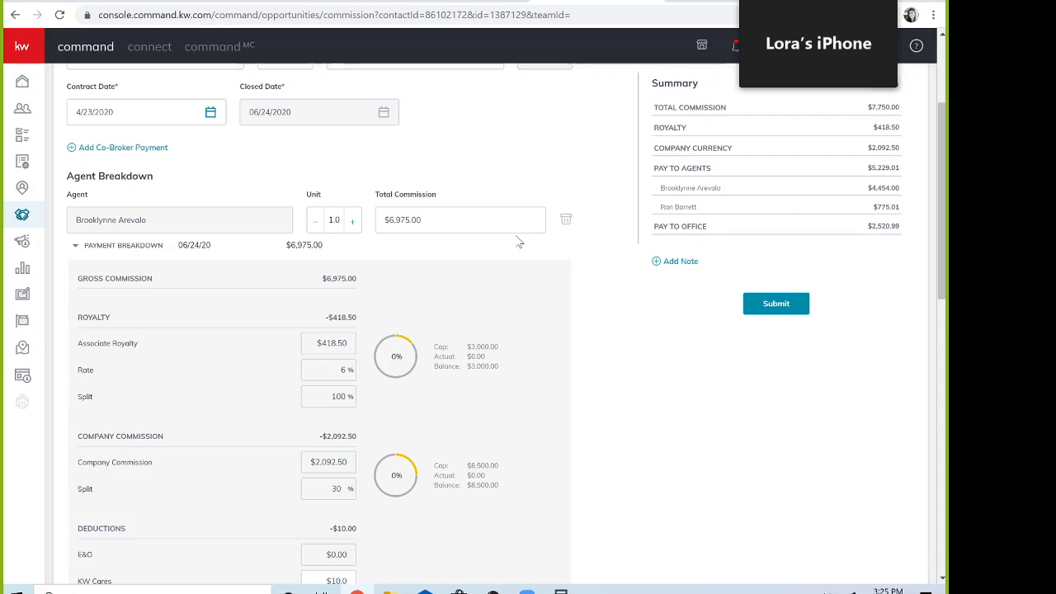
scroll(519, 243, down, 3)
scroll(520, 243, down, 1)
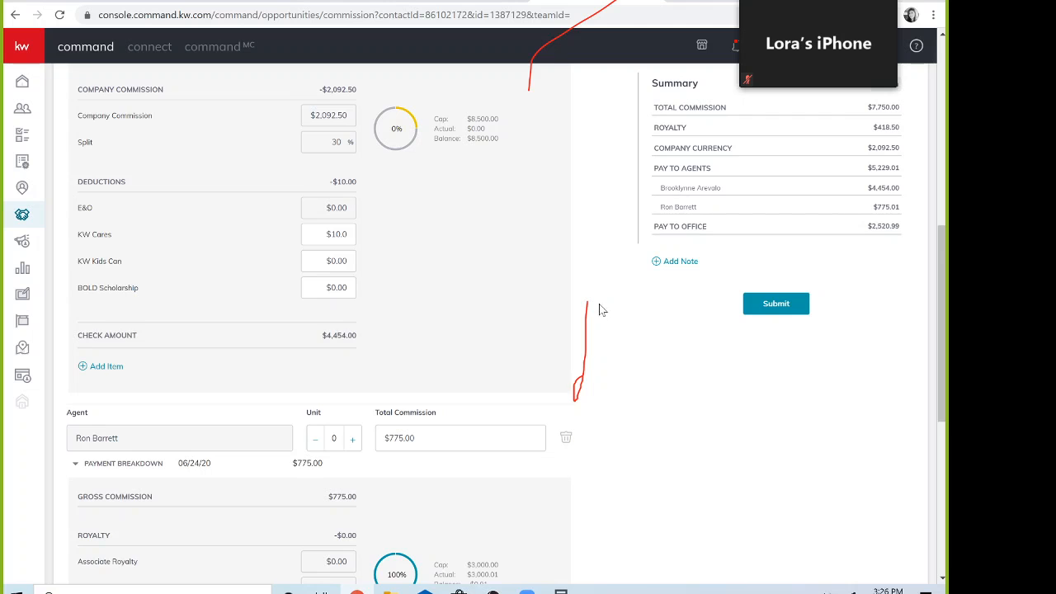
scroll(600, 310, down, 3)
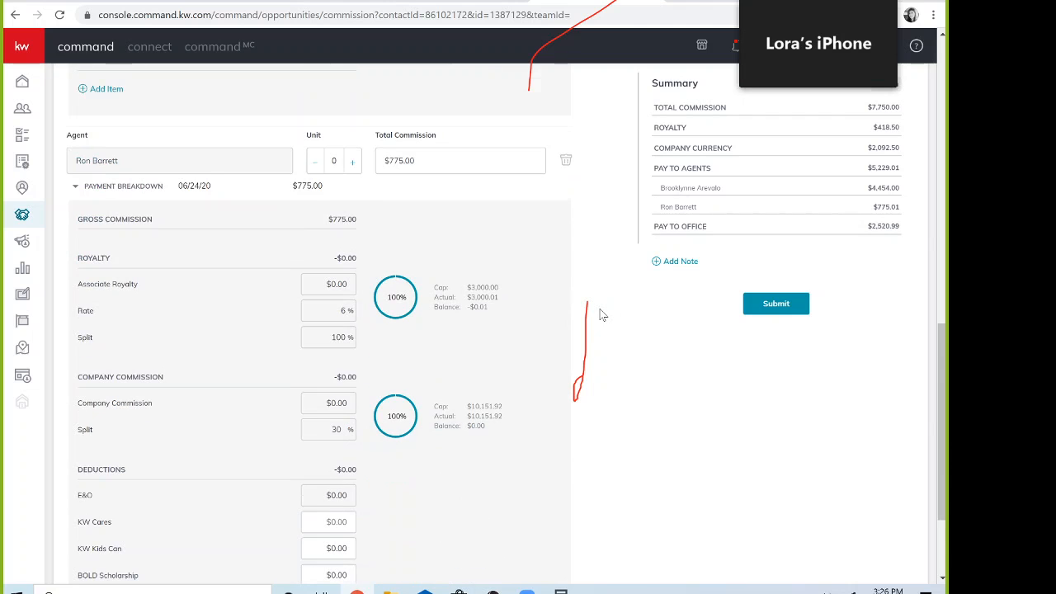
scroll(600, 314, down, 1)
scroll(601, 313, up, 10)
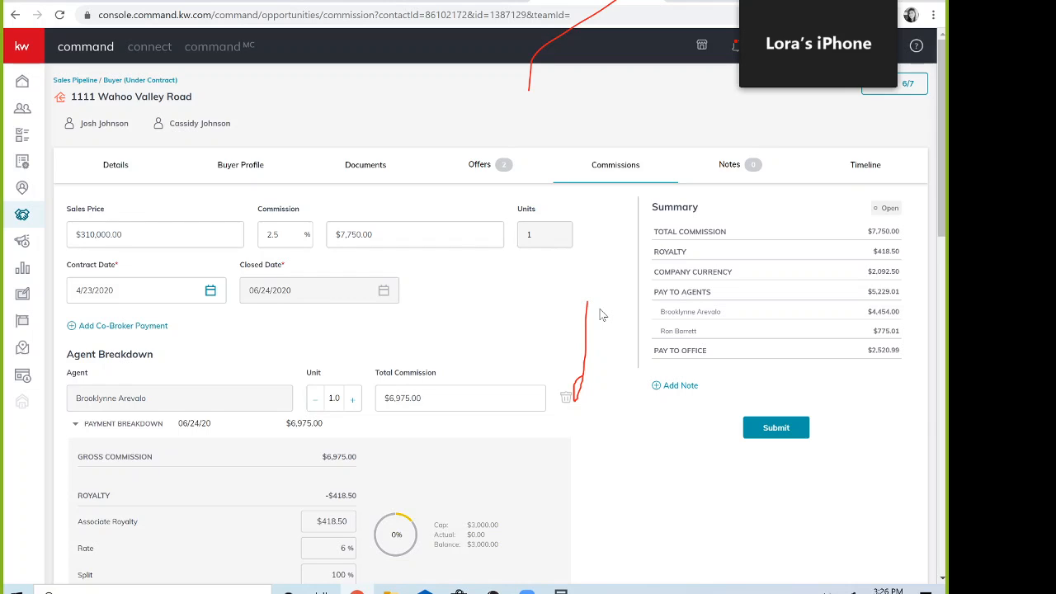
scroll(592, 322, down, 4)
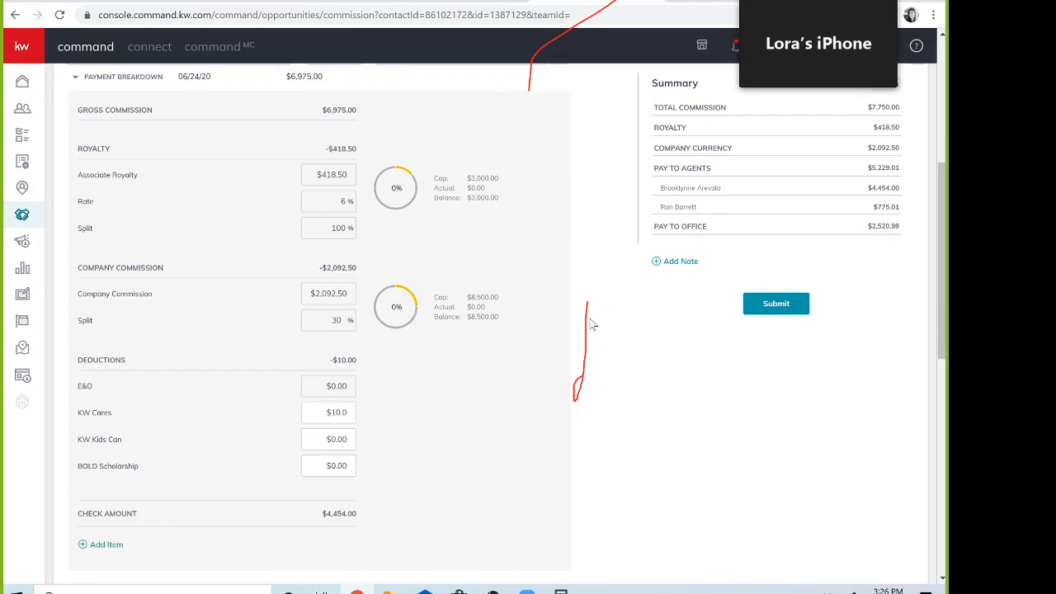
scroll(592, 324, down, 7)
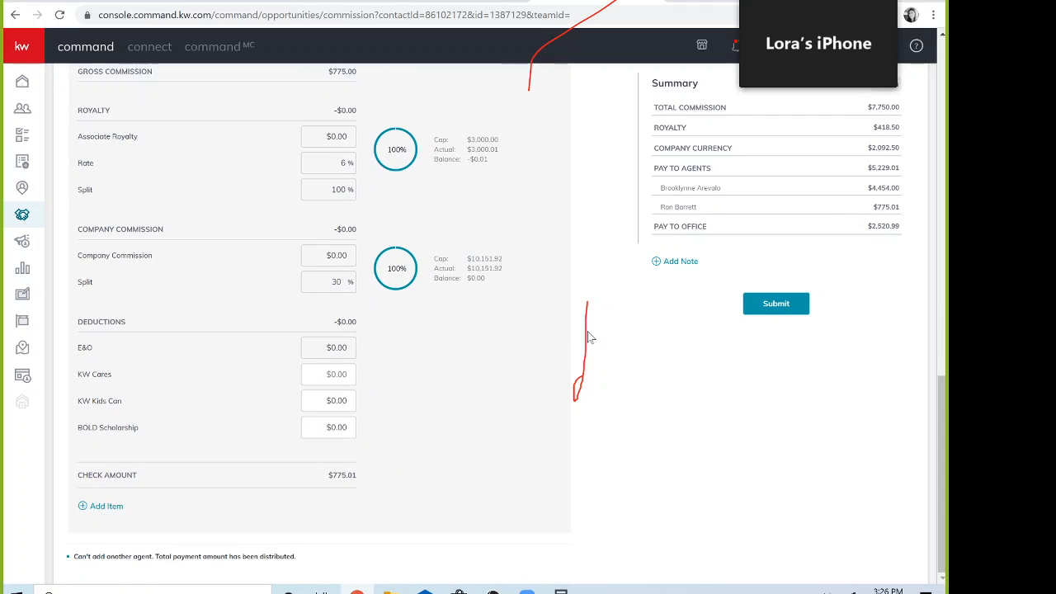
scroll(590, 337, up, 3)
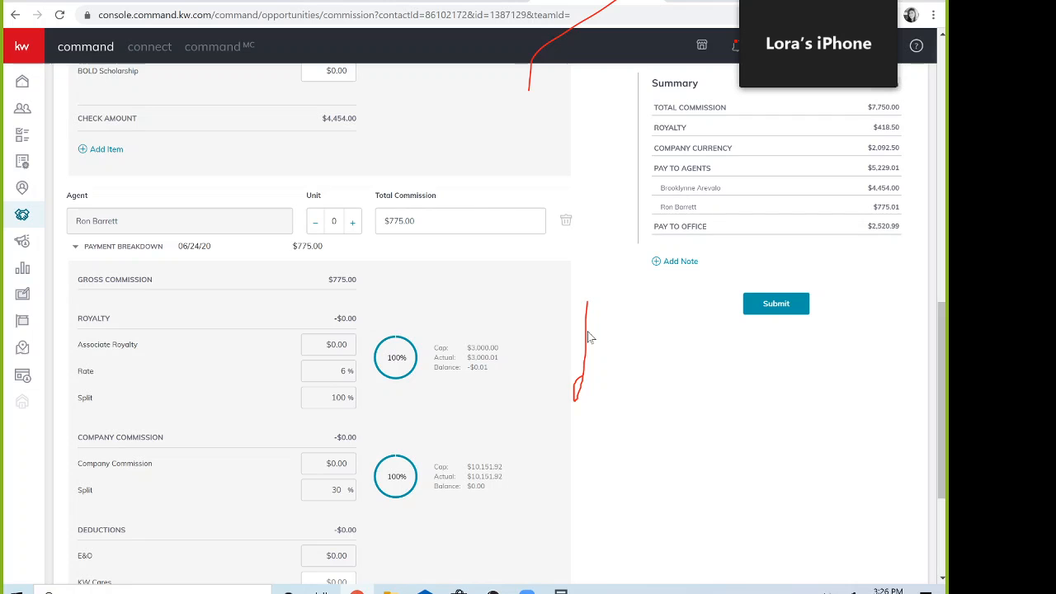
Step: Remove the second agent and set the remaining agent's Total Commission to $7,750.00
click(569, 223)
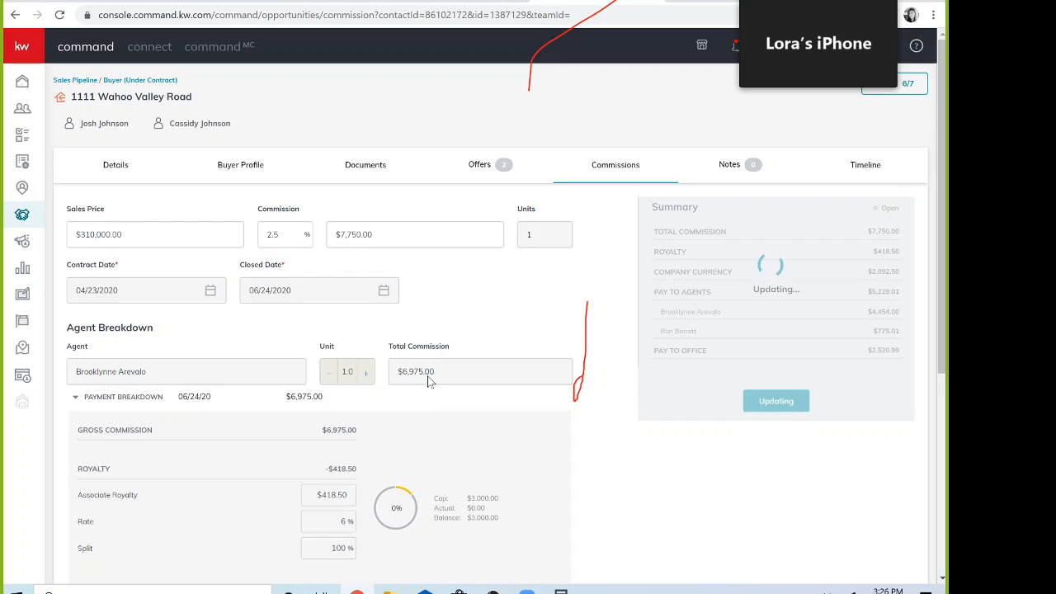
click(392, 449)
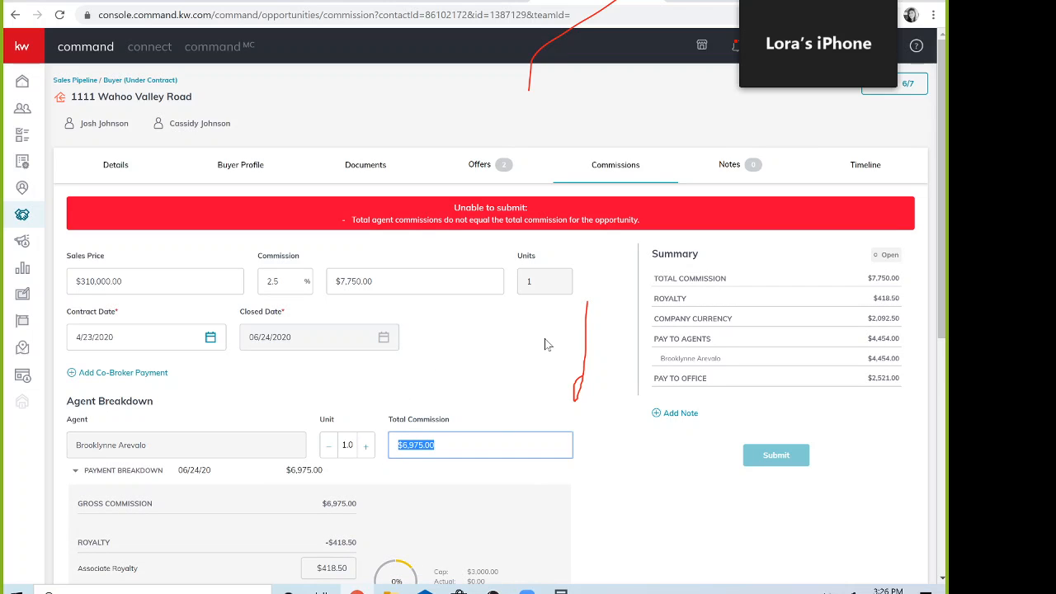
text(6500)
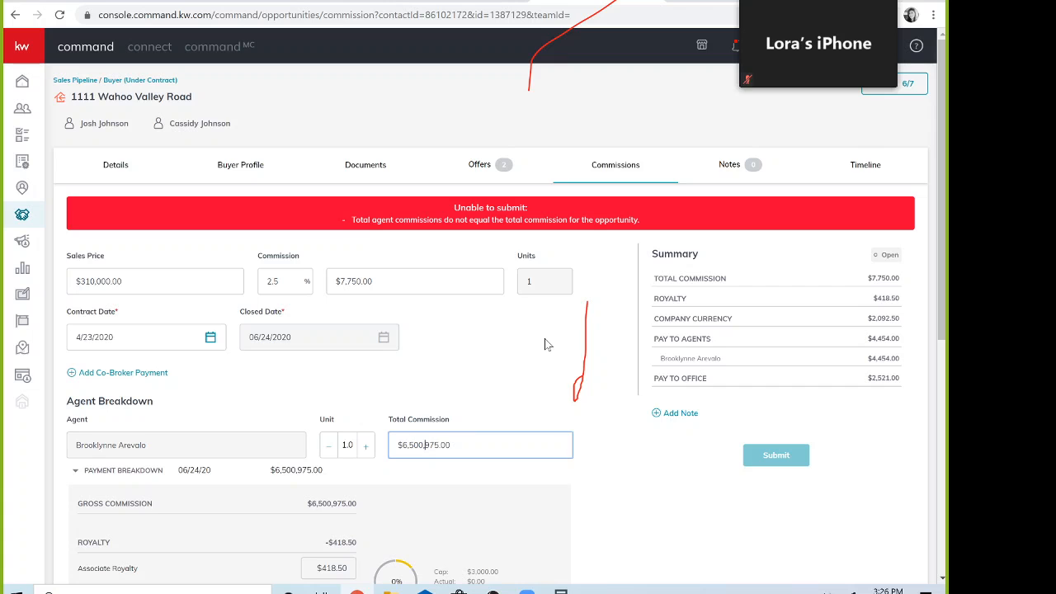
click(545, 344)
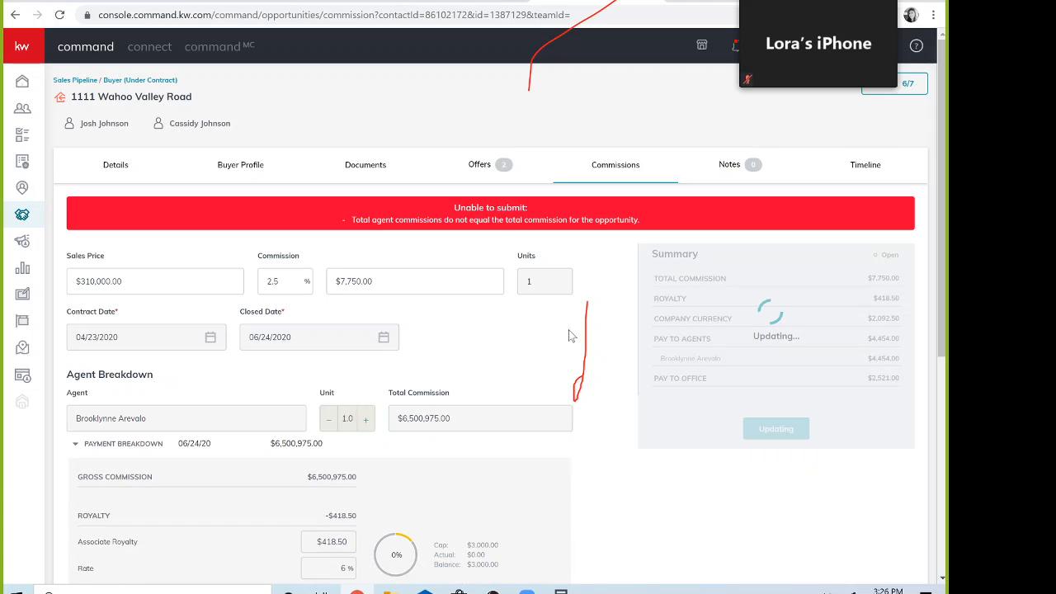
click(446, 442)
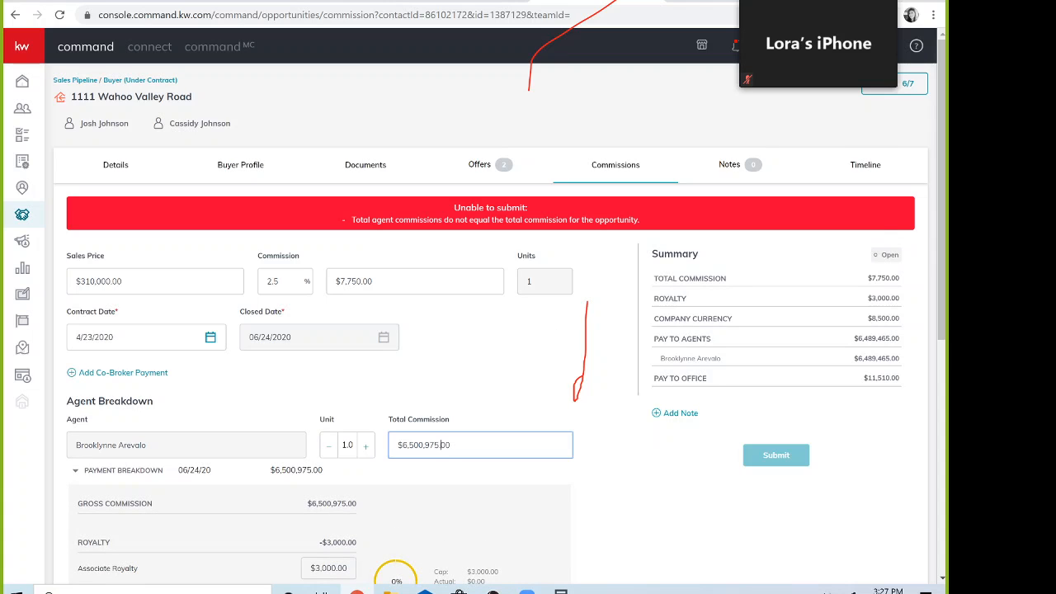
text(7)
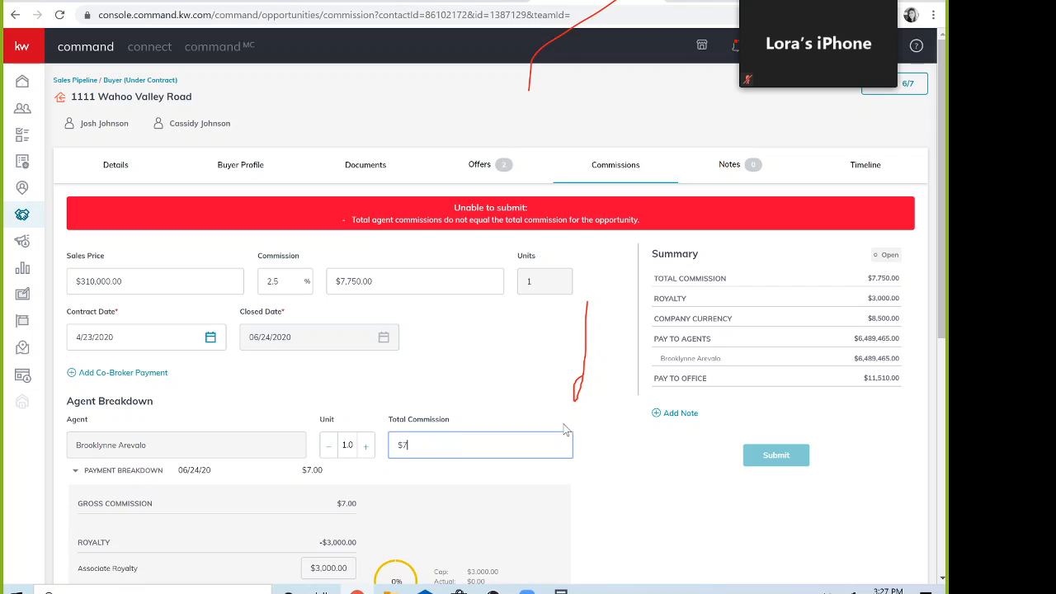
text(,750)
click(481, 377)
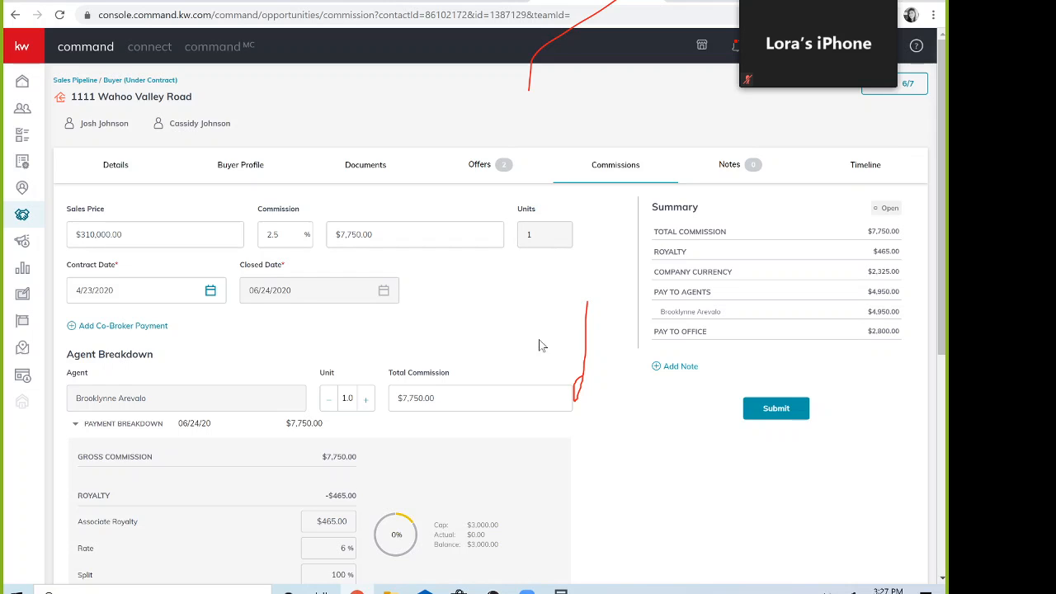
click(816, 2)
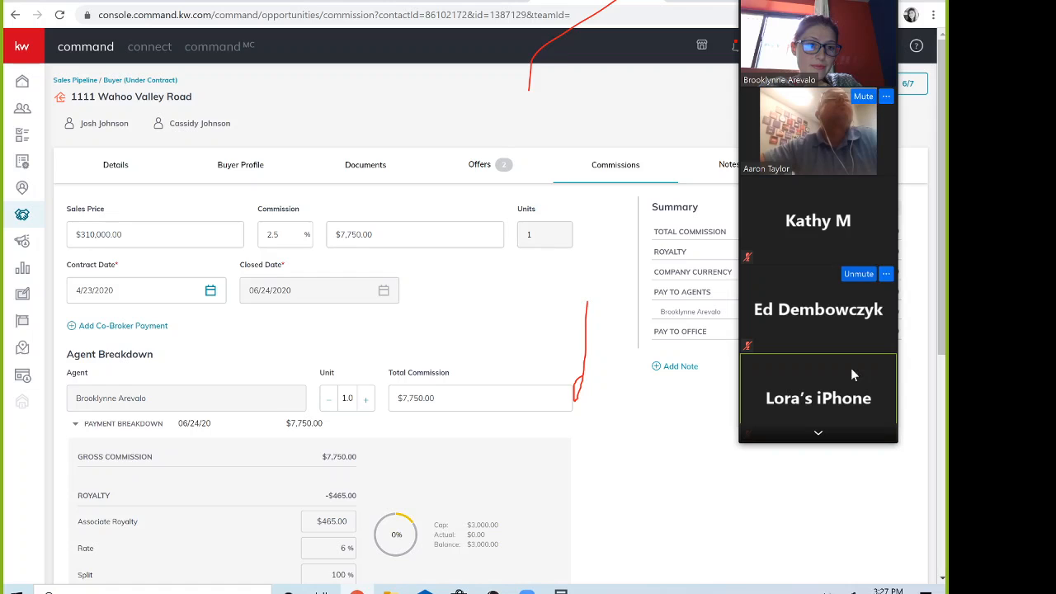
click(818, 436)
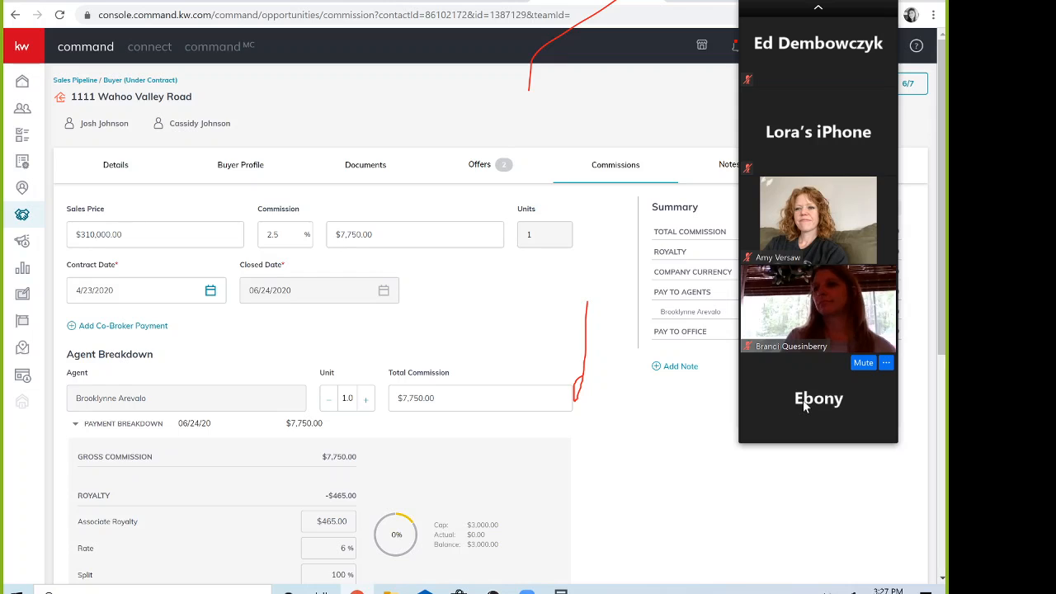
click(819, 11)
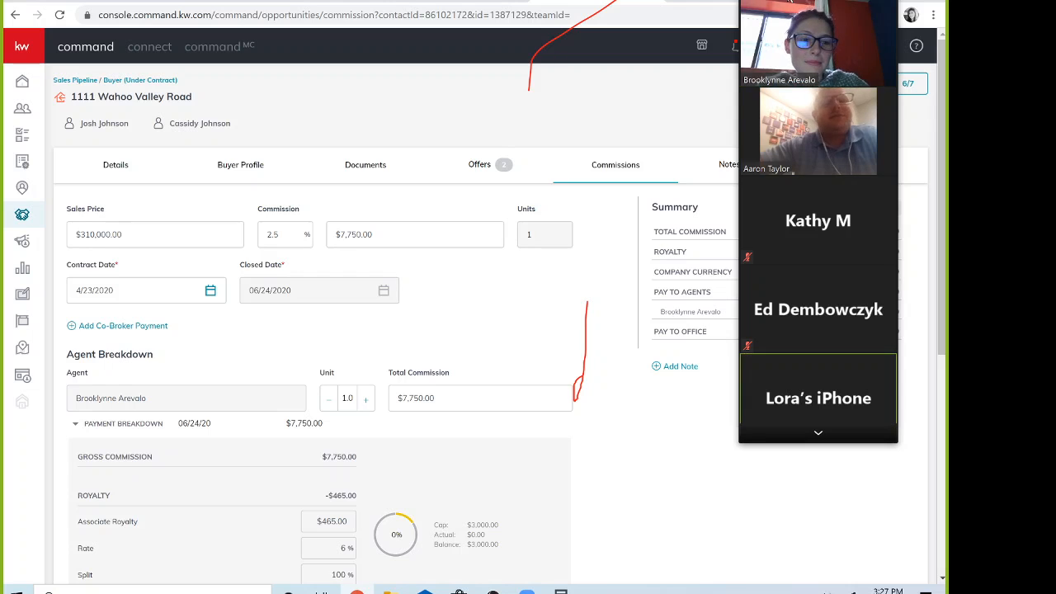
mouse_move(541, 4)
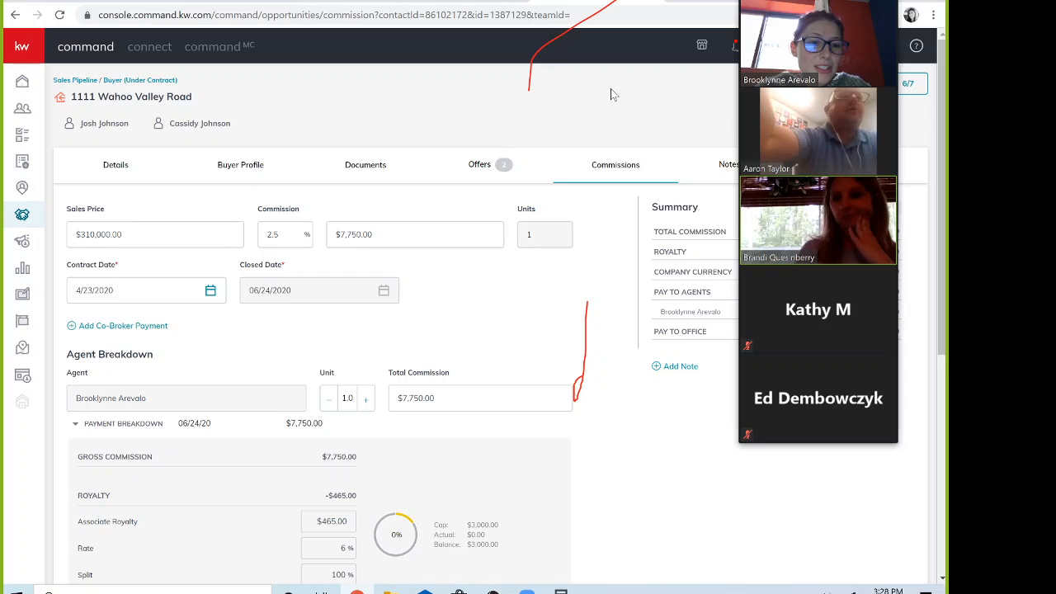
mouse_move(816, 433)
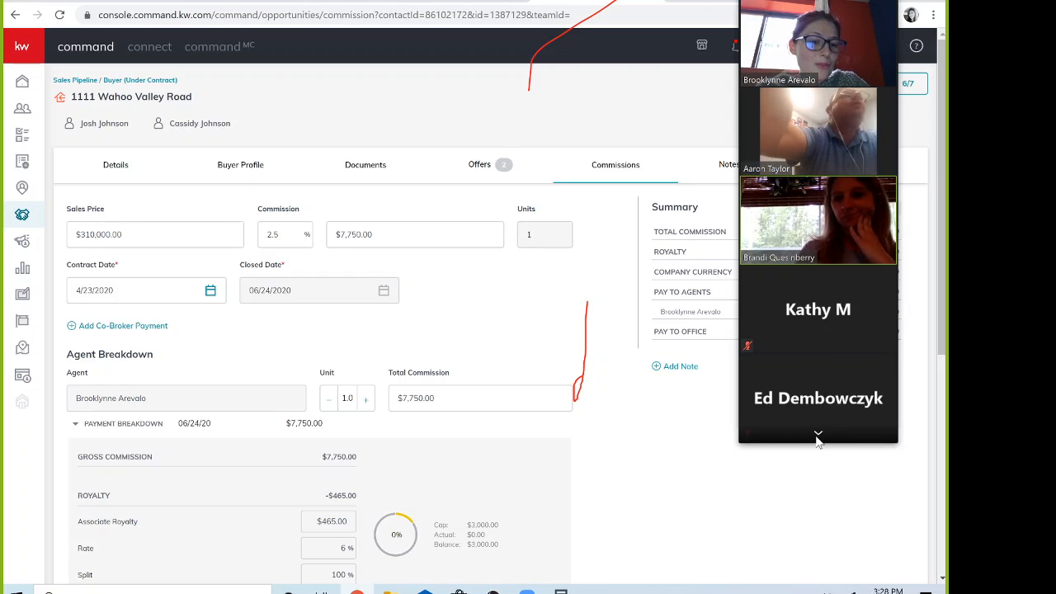
click(818, 434)
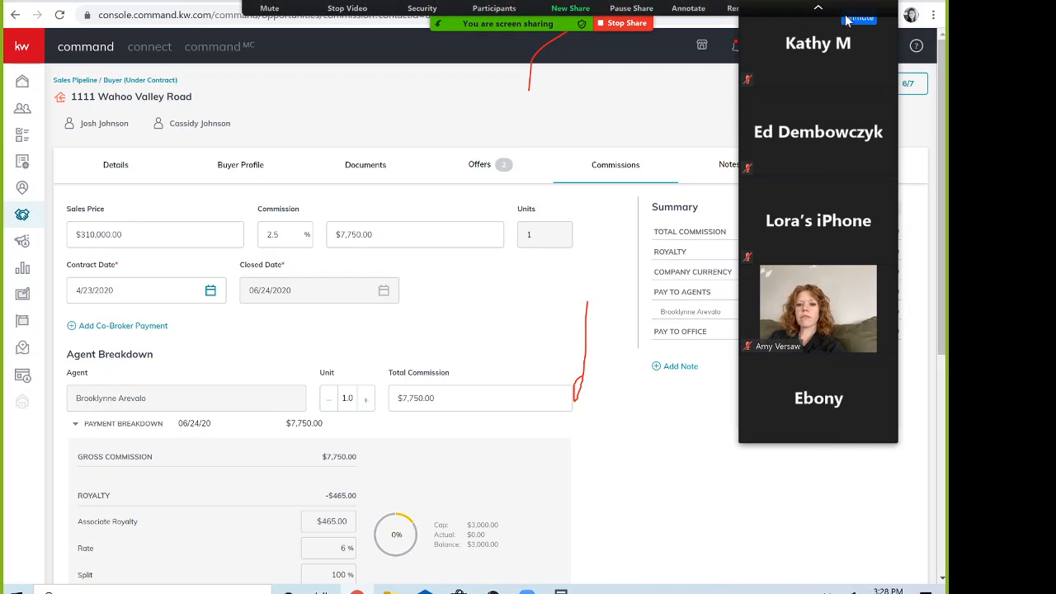
click(817, 10)
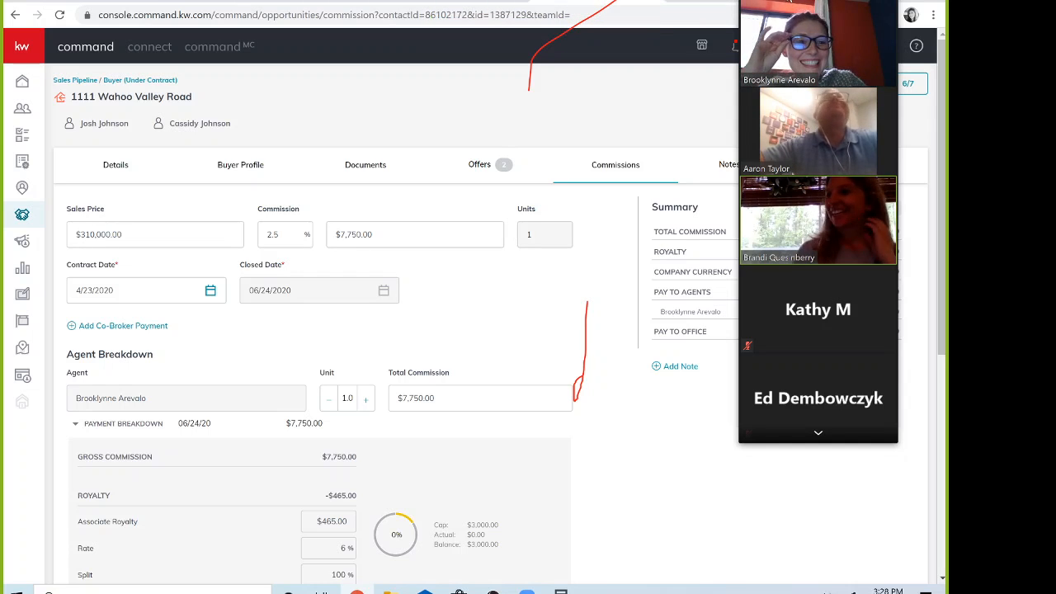
click(764, 2)
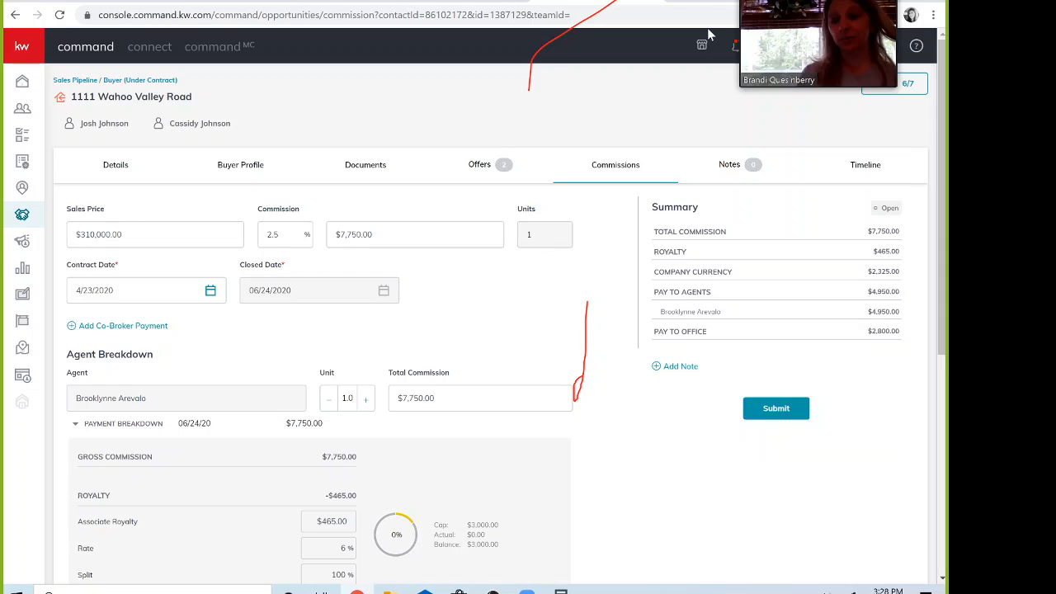
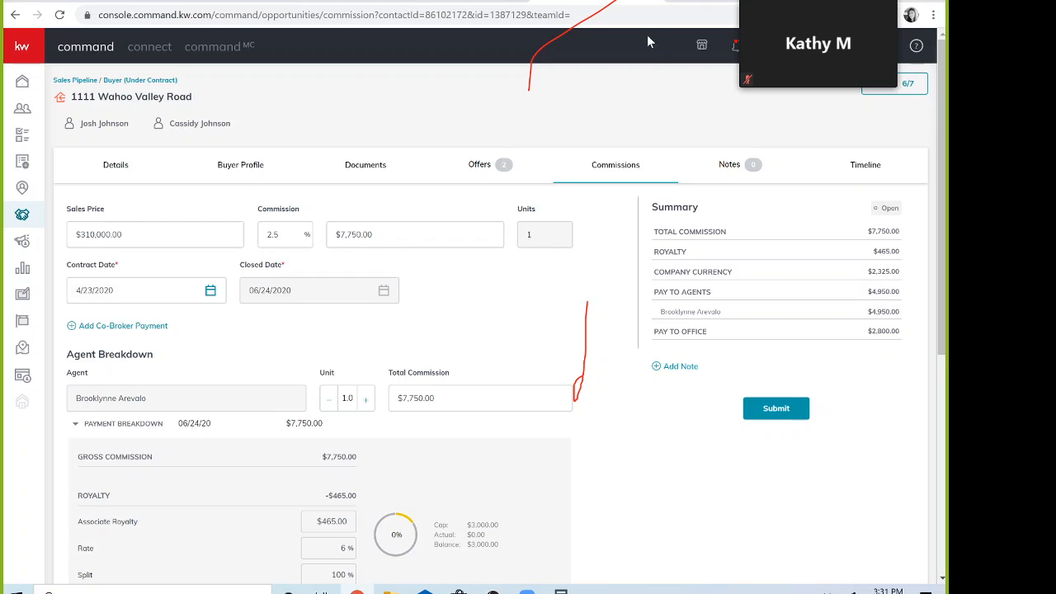
Step: Switch the browser from the $7,750 KW Command commission page to the Gmail inbox
click(165, 2)
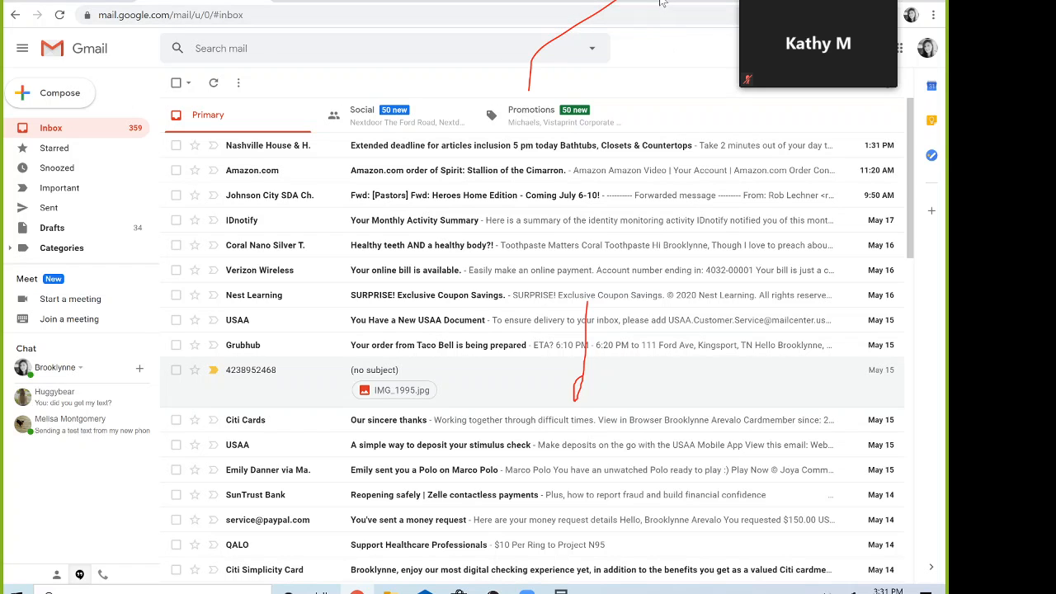
click(624, 3)
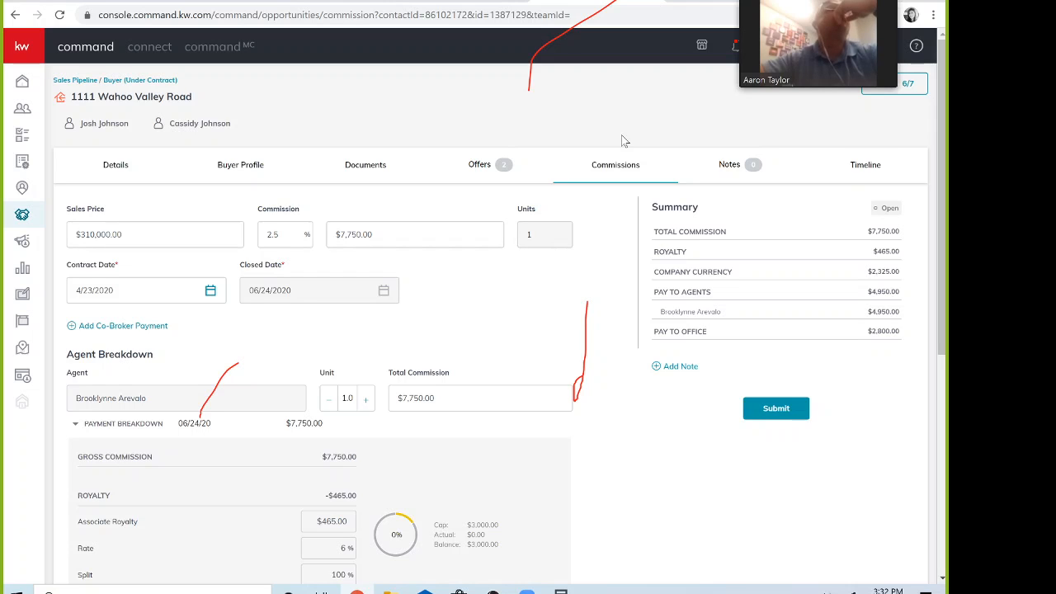
Step: Expand the floating Zoom window from a single speaker to the full participant strip
click(788, 4)
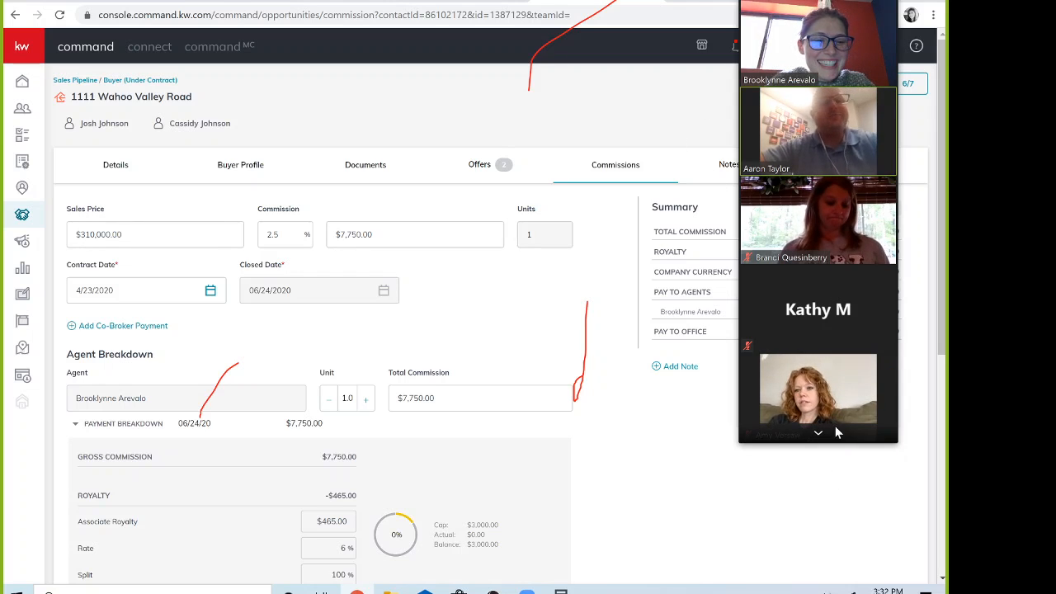
Step: Scroll through the participant videos, then stop the screen share
click(821, 433)
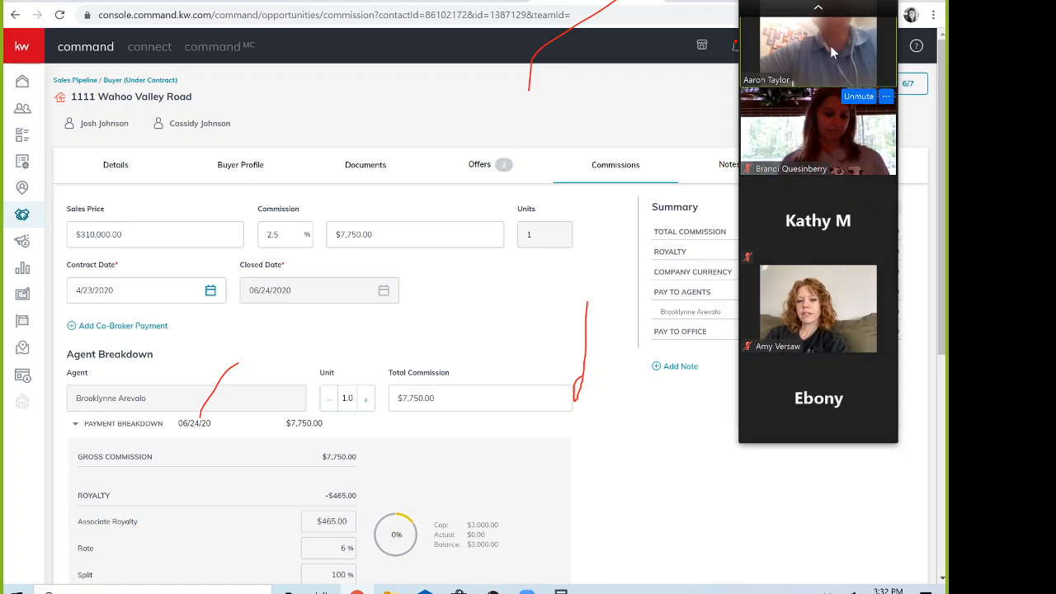
click(819, 9)
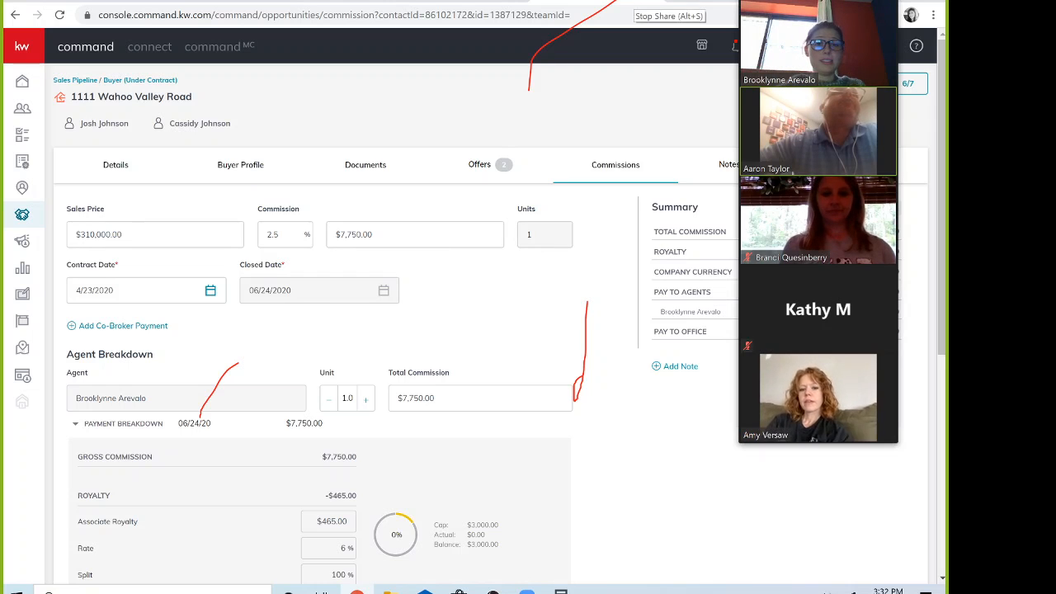
click(647, 4)
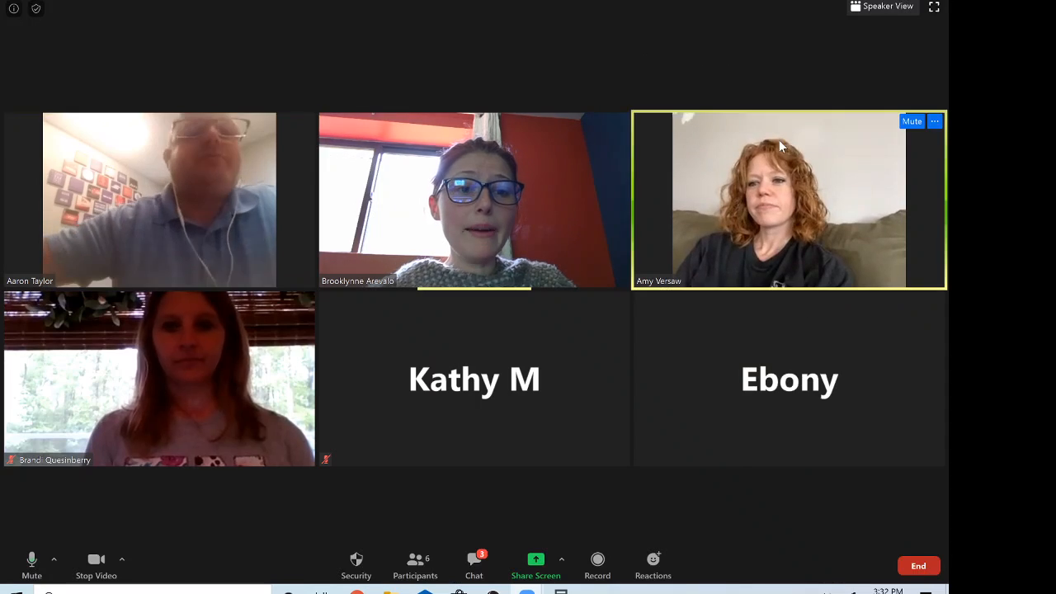